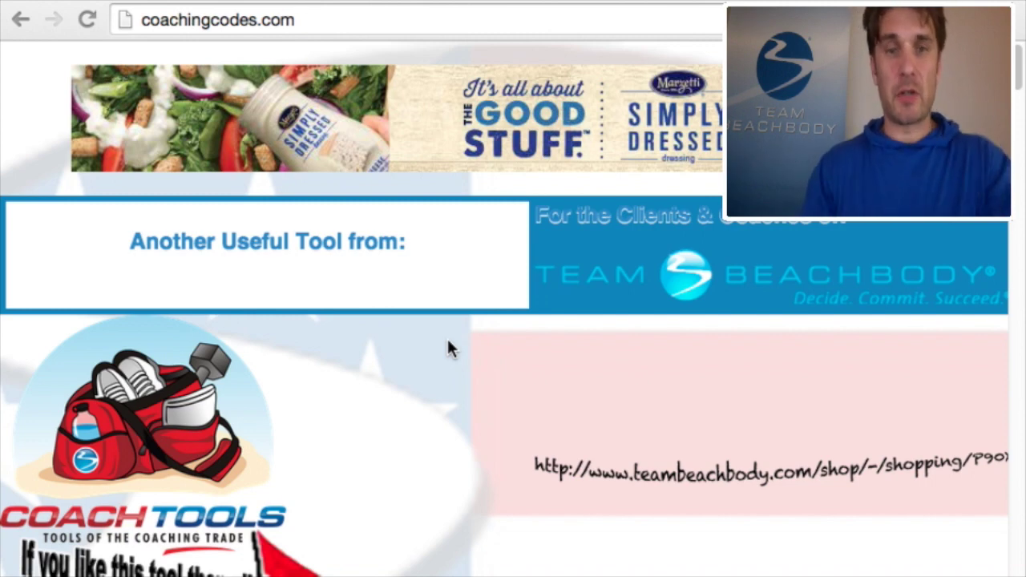
Scroll past the intro video and Diamond Coaches pictures to the Coach # / Screen Name form.
left_click(411, 24)
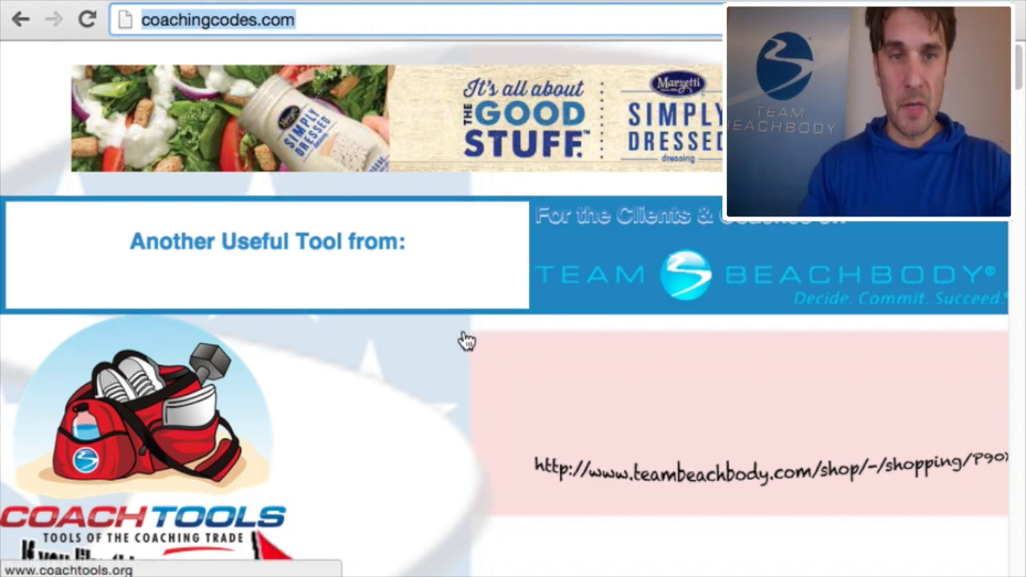
scroll(463, 340, "down", 2)
scroll(464, 340, "down", 5)
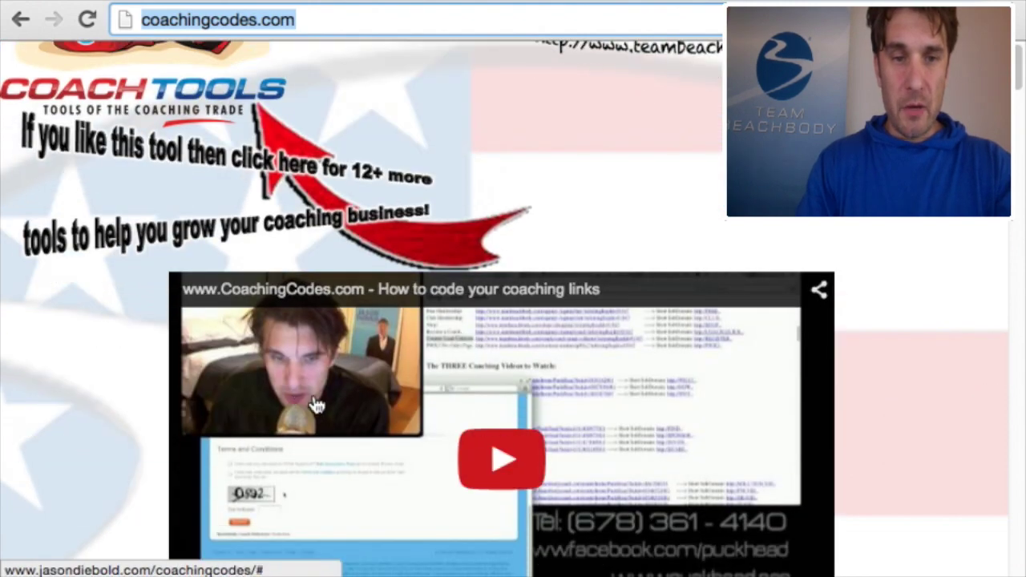
scroll(291, 409, "down", 3)
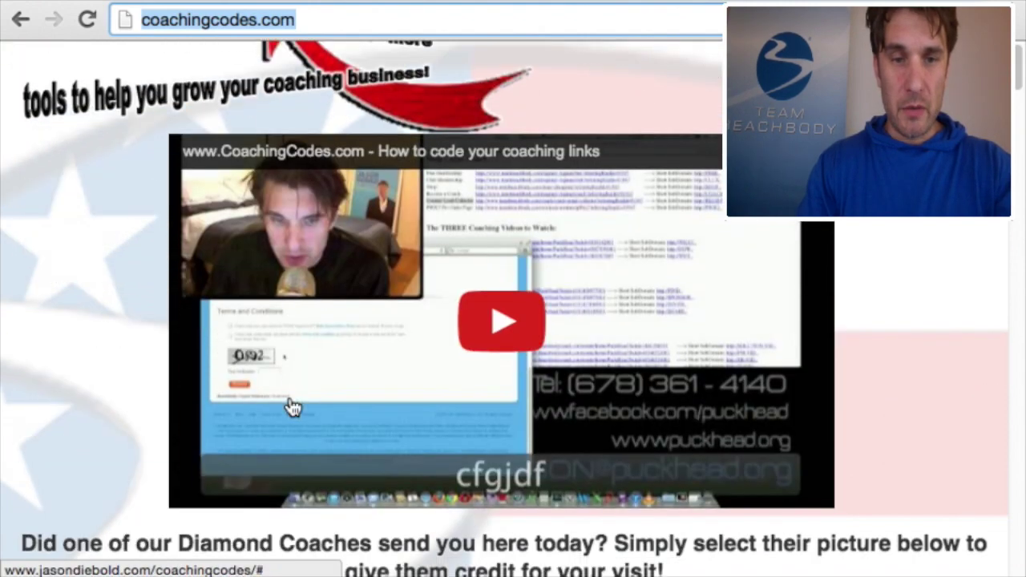
scroll(291, 409, "down", 2)
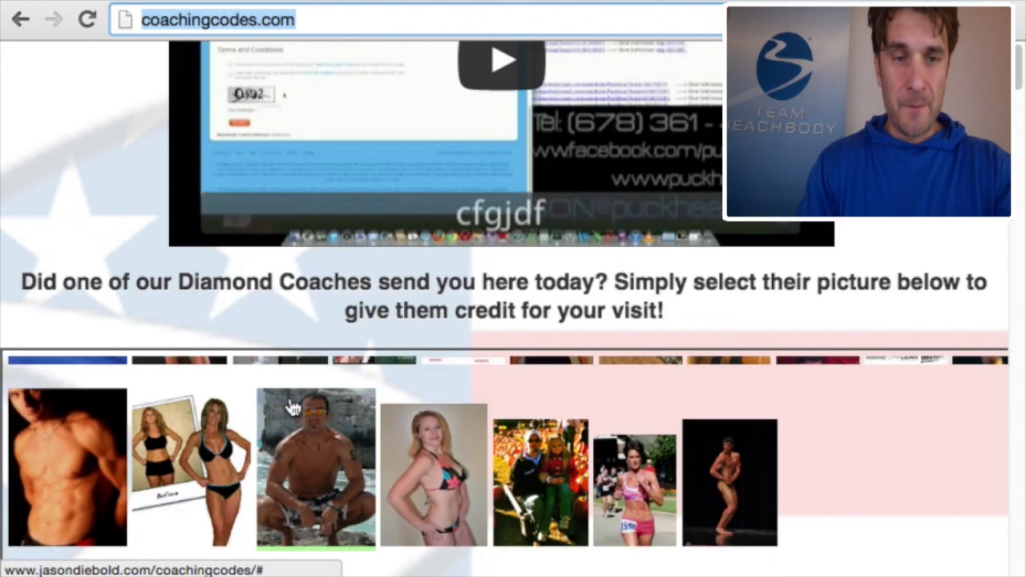
left_click(214, 461)
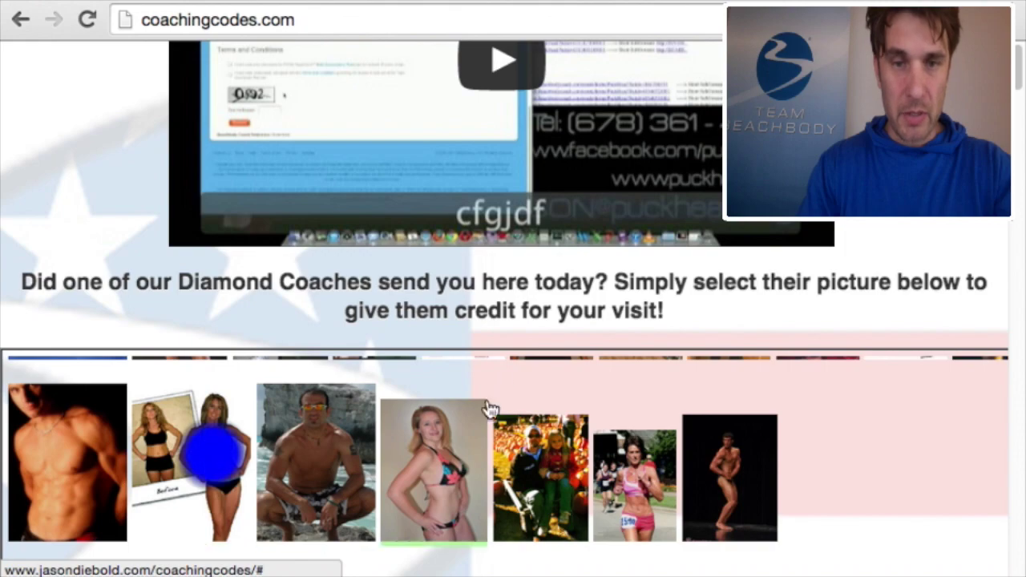
scroll(824, 298, "down", 10)
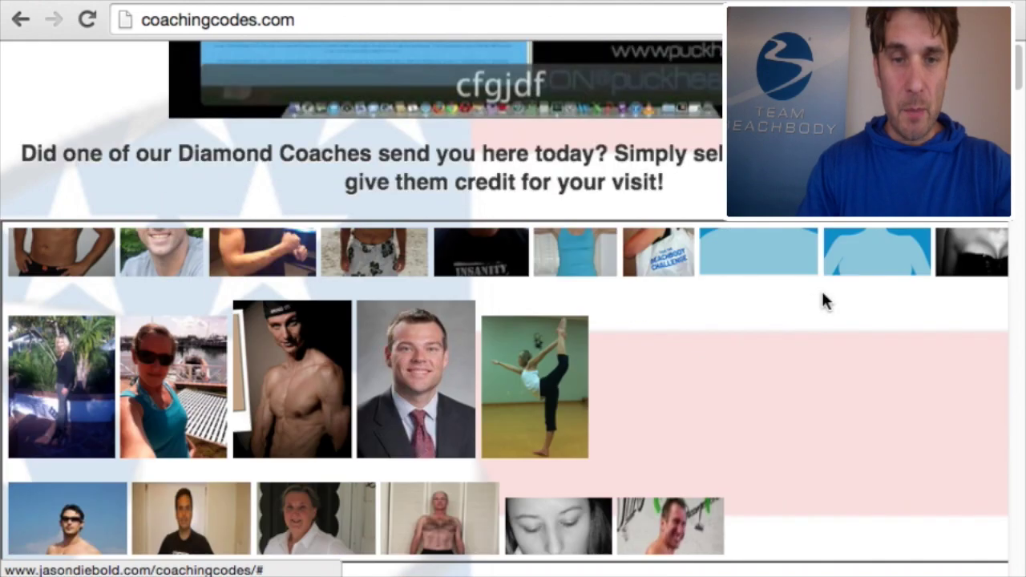
scroll(826, 301, "down", 15)
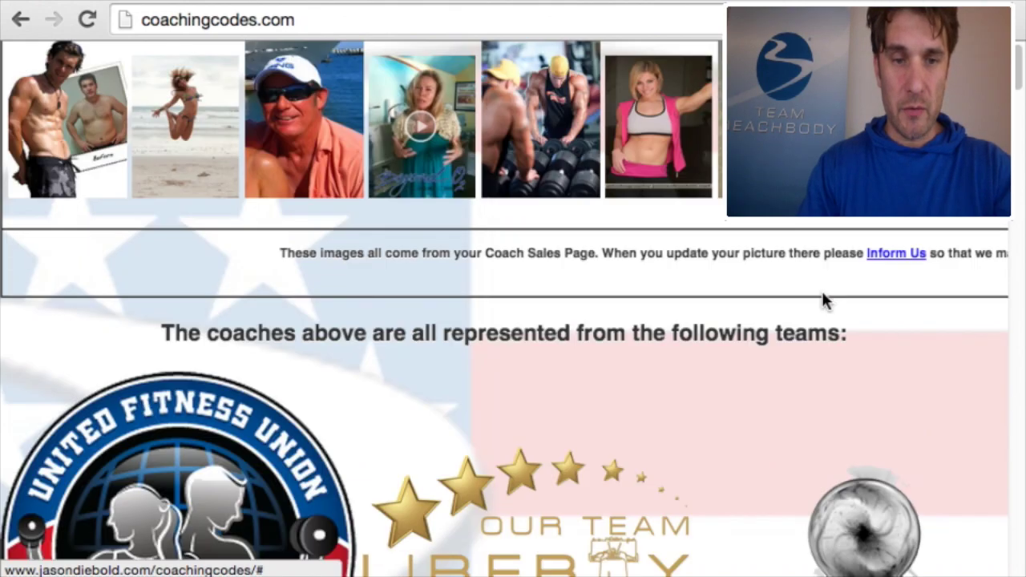
scroll(824, 301, "down", 15)
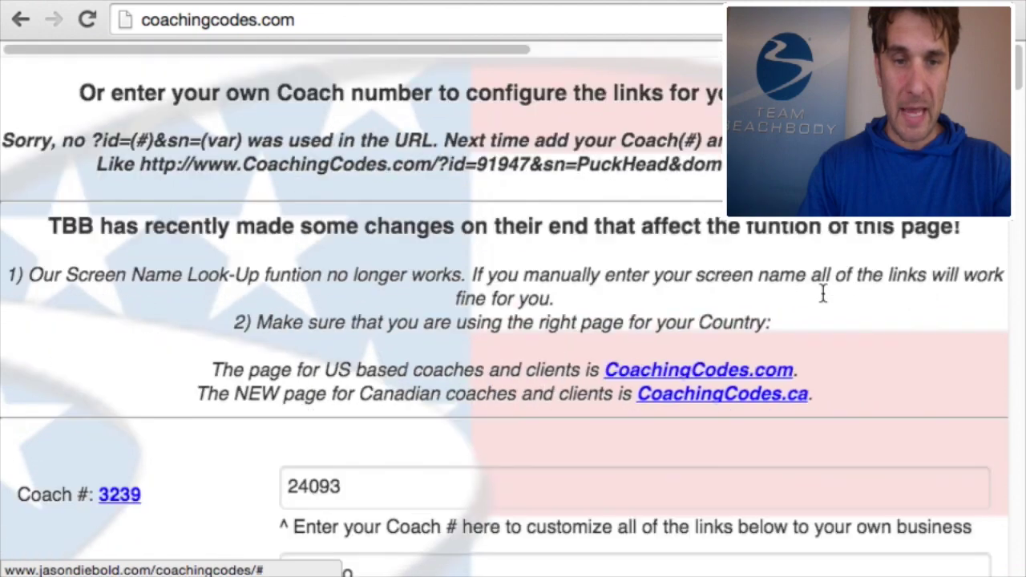
Apply the entered coach number, screen name and MountainBeachFitness domain with 'Click 2 Update Page'.
scroll(824, 301, "down", 2)
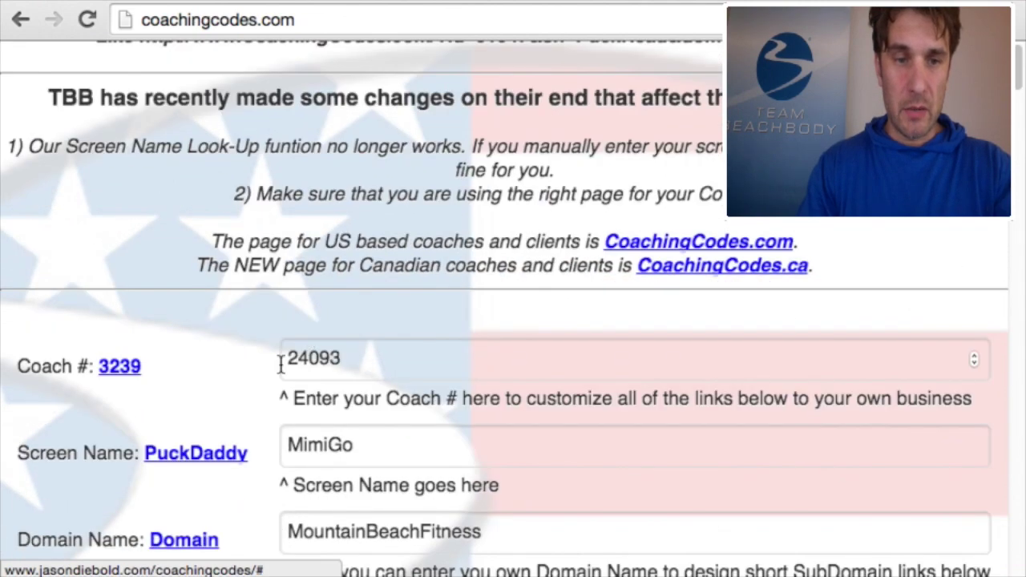
scroll(453, 451, "down", 1)
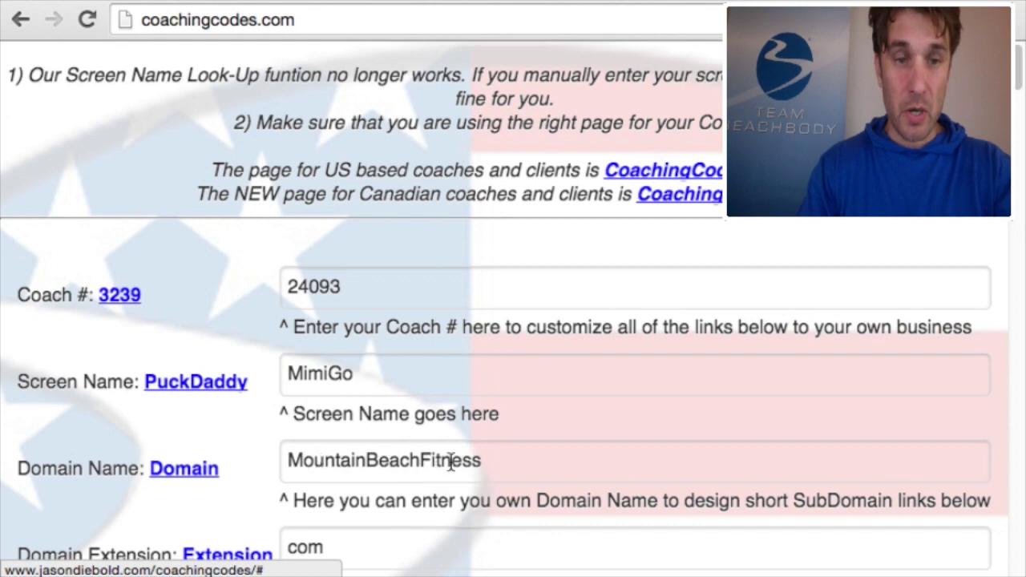
scroll(492, 486, "down", 1)
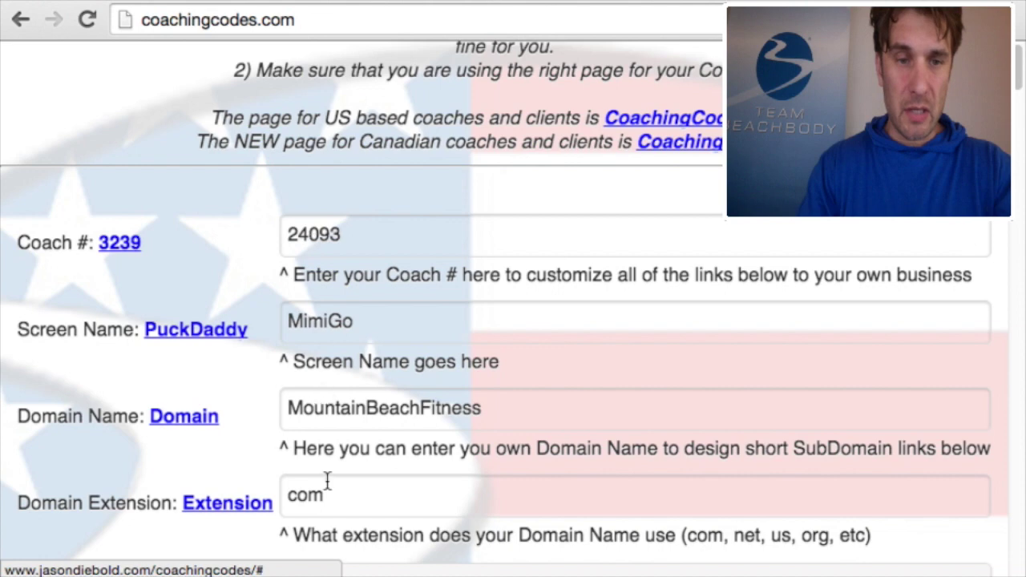
left_click(383, 320)
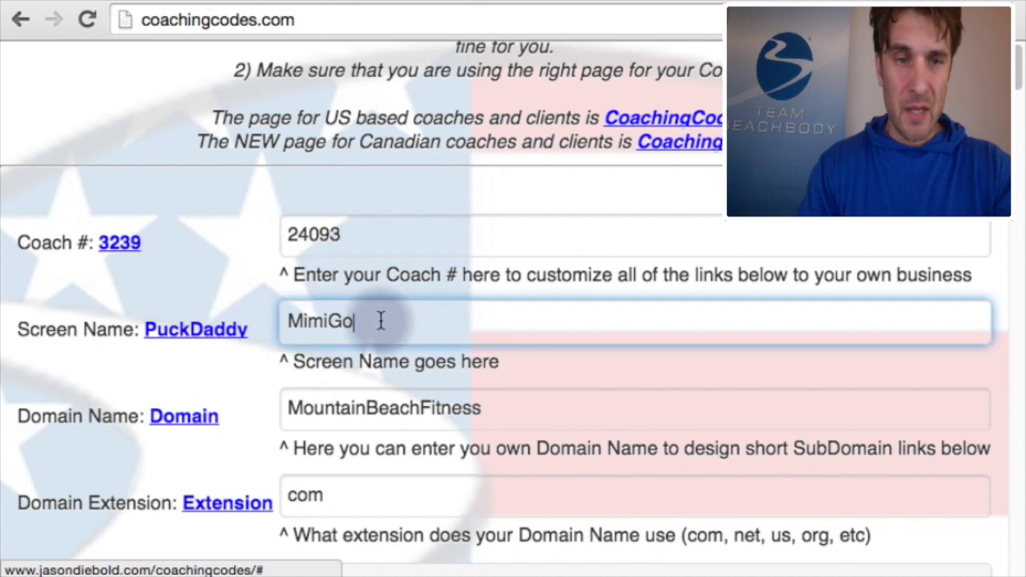
left_click(357, 237)
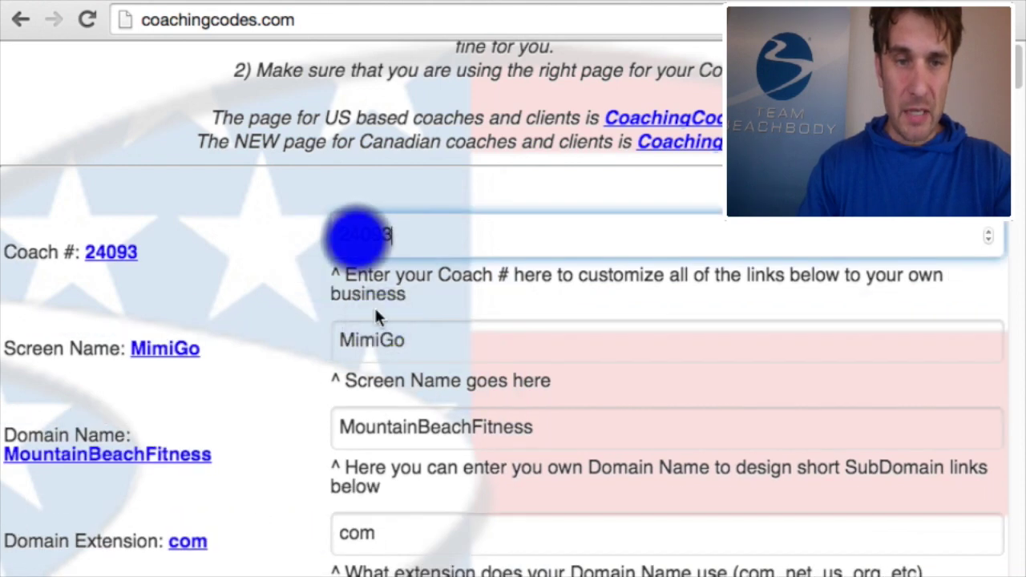
left_click(397, 339)
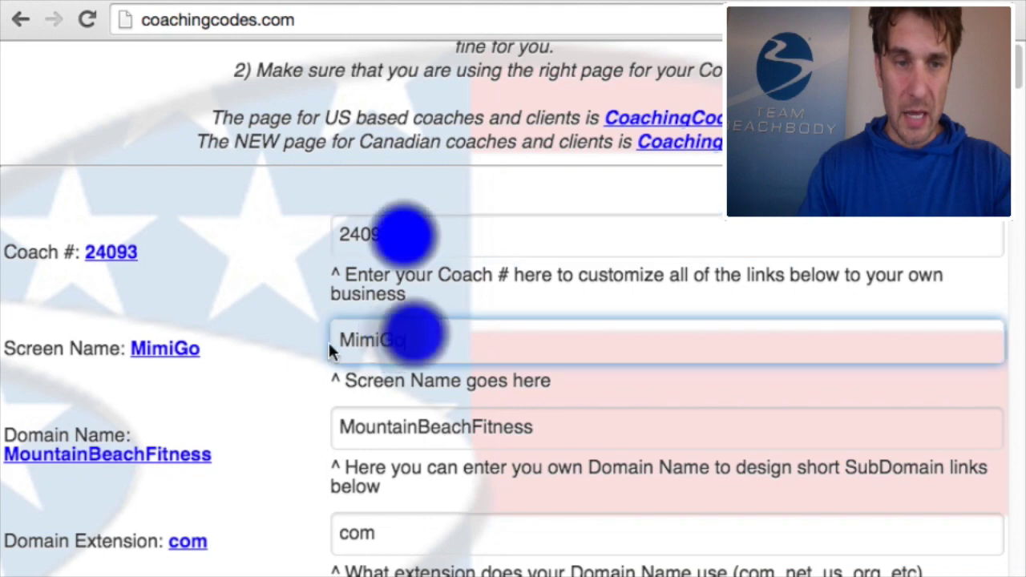
scroll(320, 347, "down", 1)
scroll(320, 350, "down", 2)
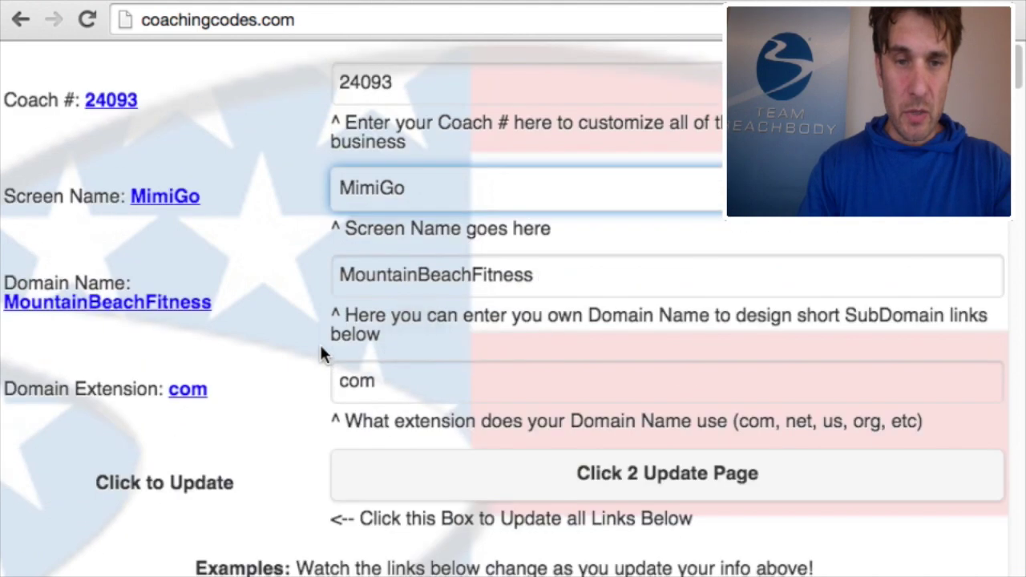
left_click(415, 473)
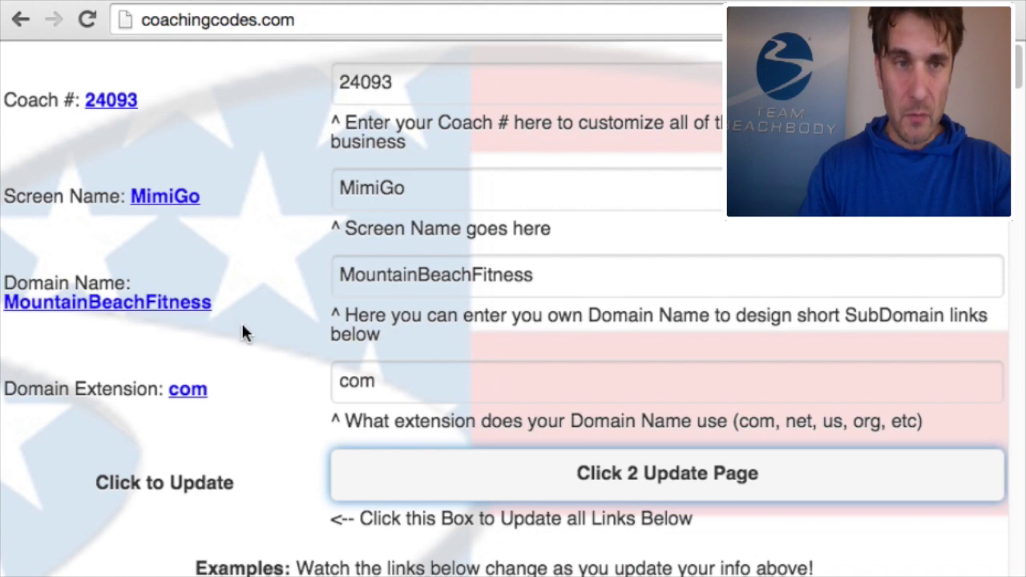
scroll(254, 321, "down", 1)
left_click(513, 79)
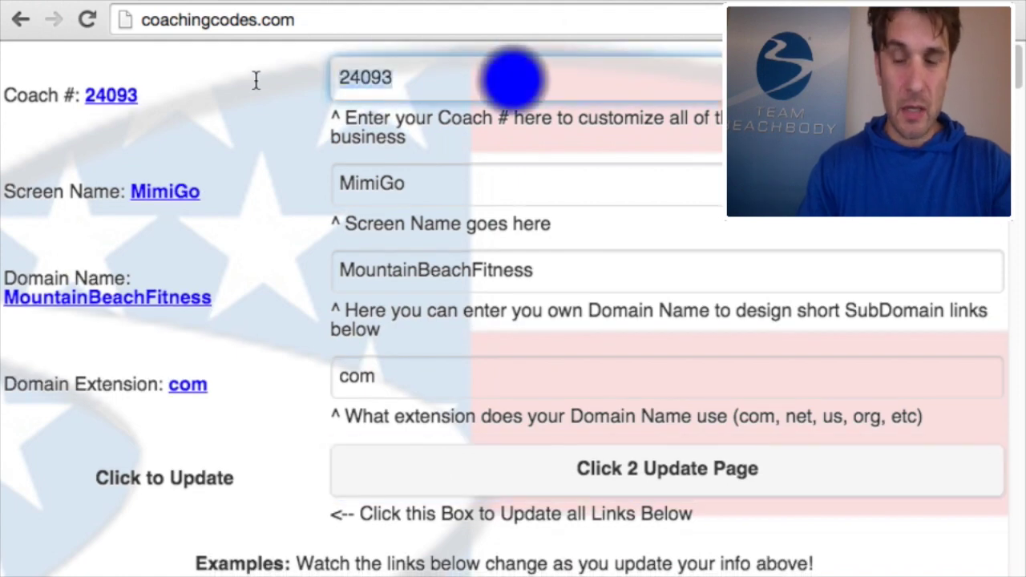
Change the coach number to 1234 and the screen name to Test.
key("BackSpace")
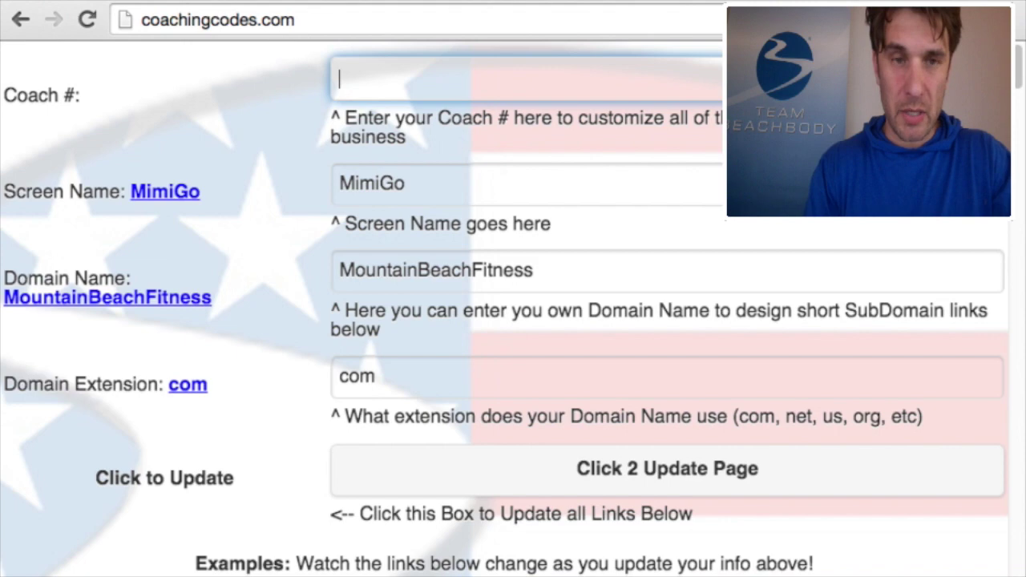
type("1234")
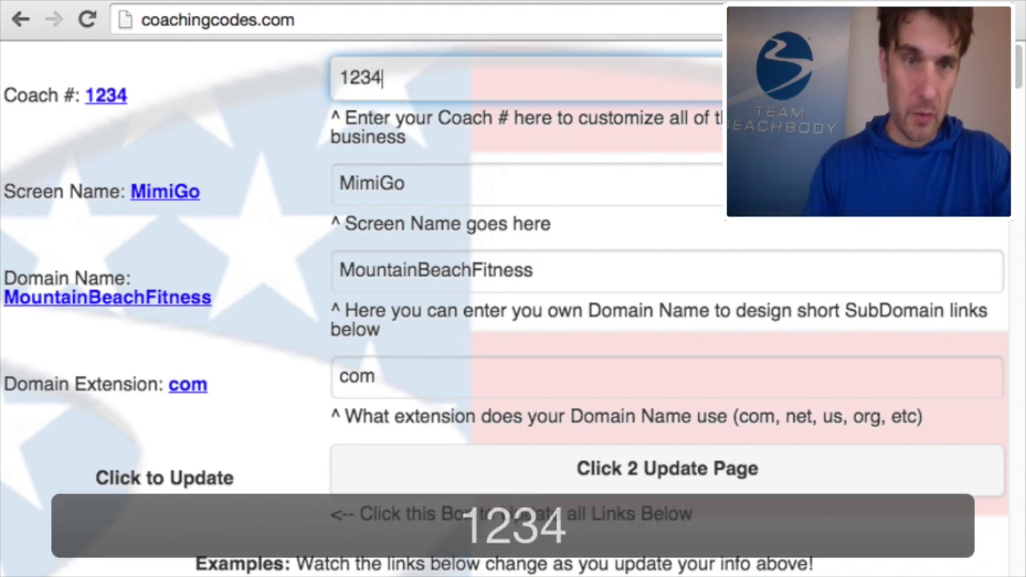
double_click(408, 185)
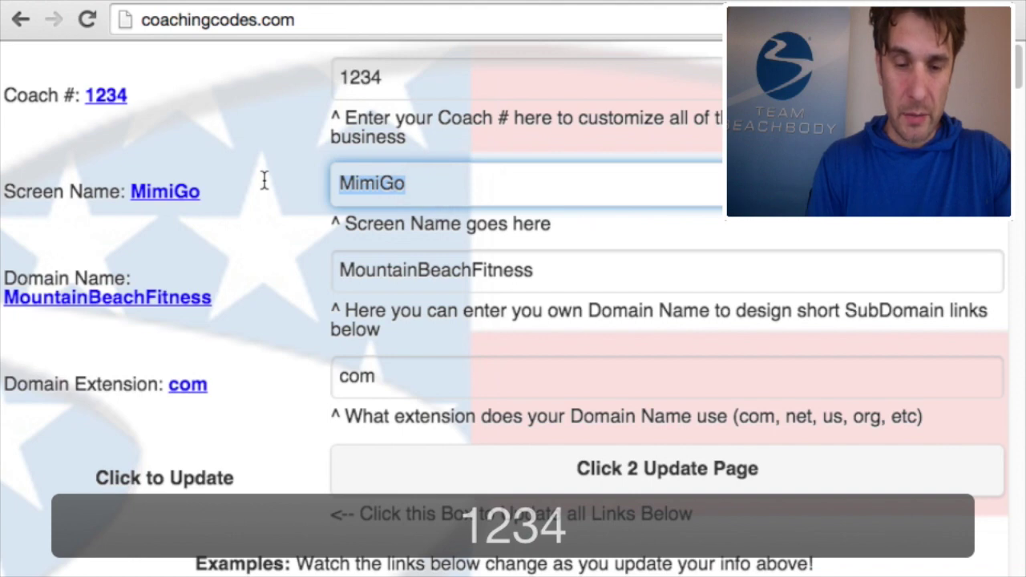
type("Test")
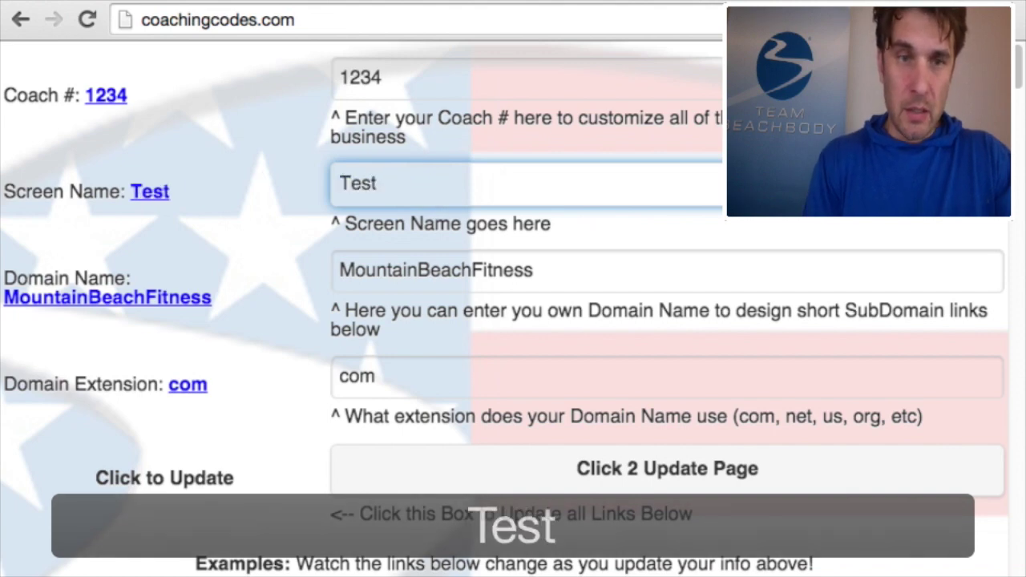
Set the domain name to Domain and regenerate the links with 'Click 2 Update Page'.
double_click(550, 264)
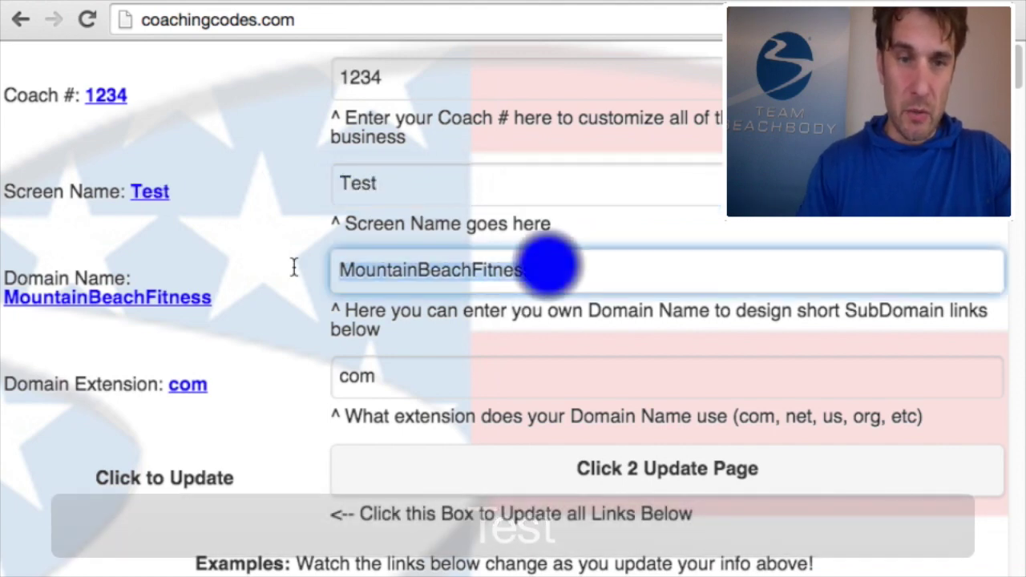
type("Domain")
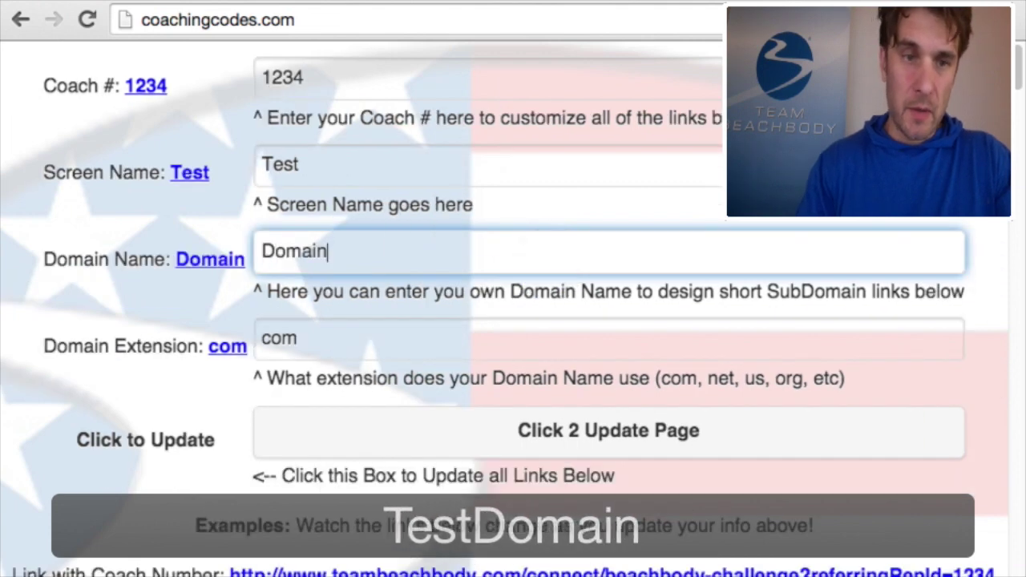
left_click(349, 340)
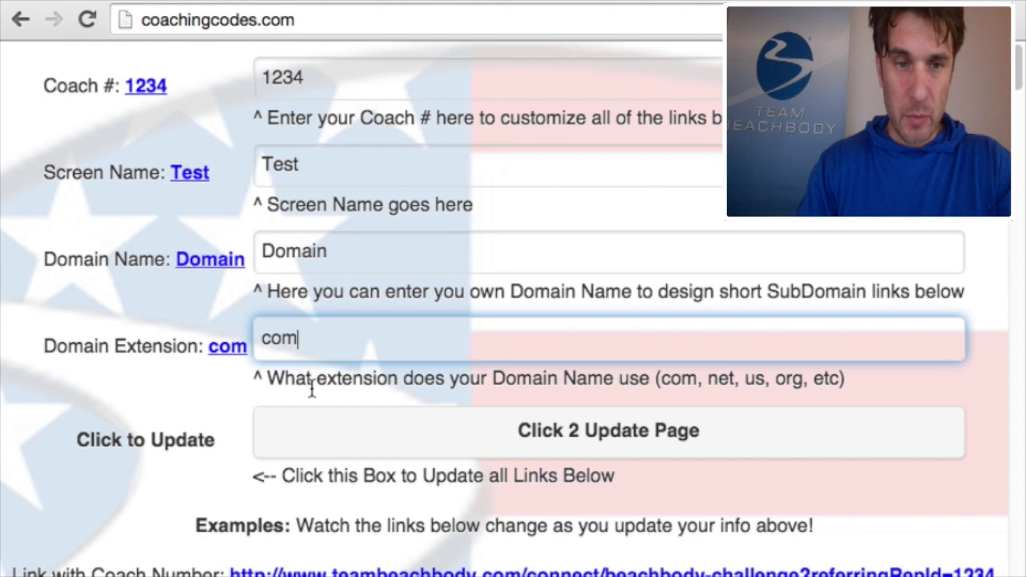
left_click(312, 421)
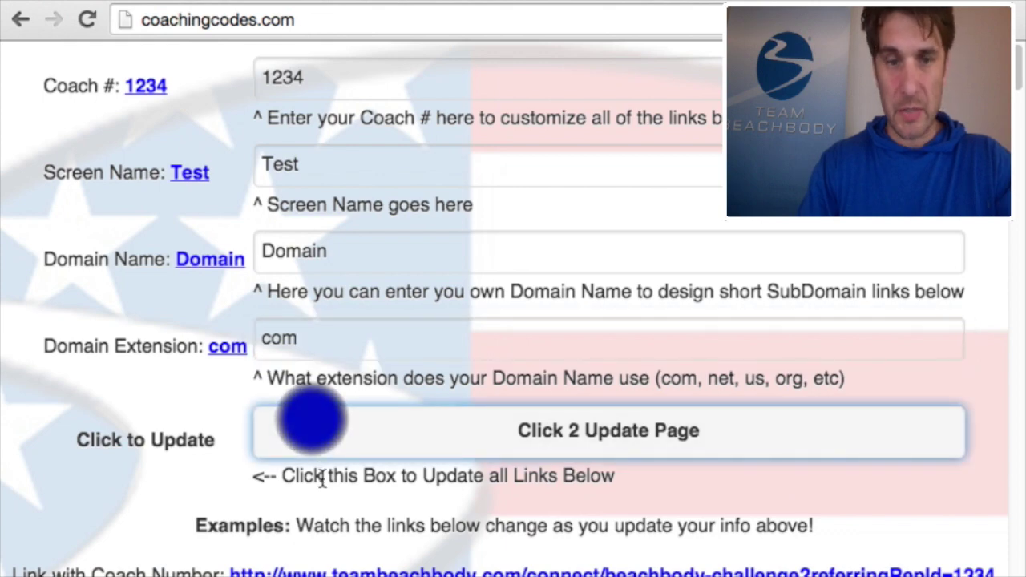
scroll(321, 474, "down", 2)
Scroll to the example links rebuilt with Test and Domain and highlight the WARNING text.
scroll(321, 475, "down", 2)
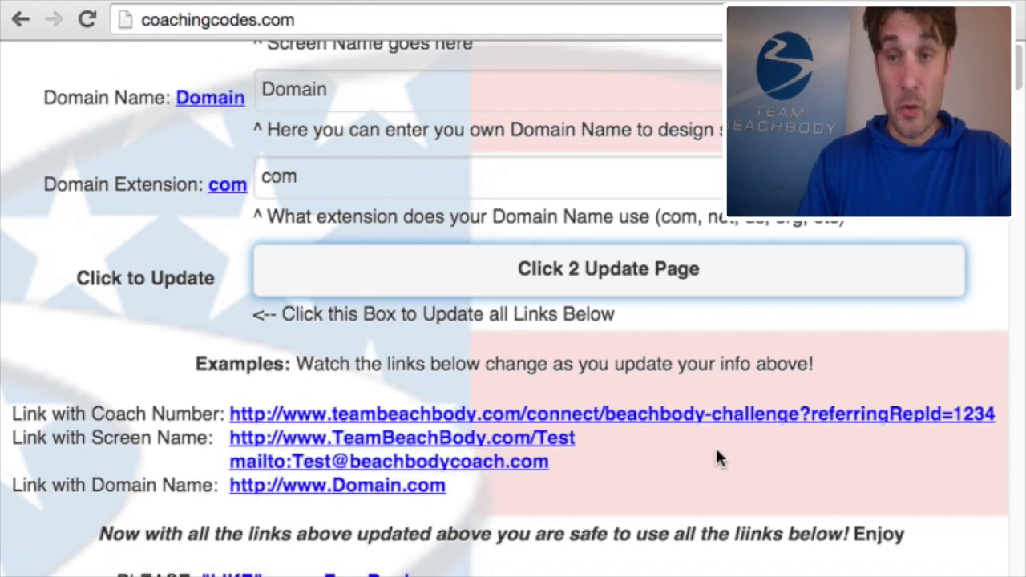
scroll(717, 457, "down", 3)
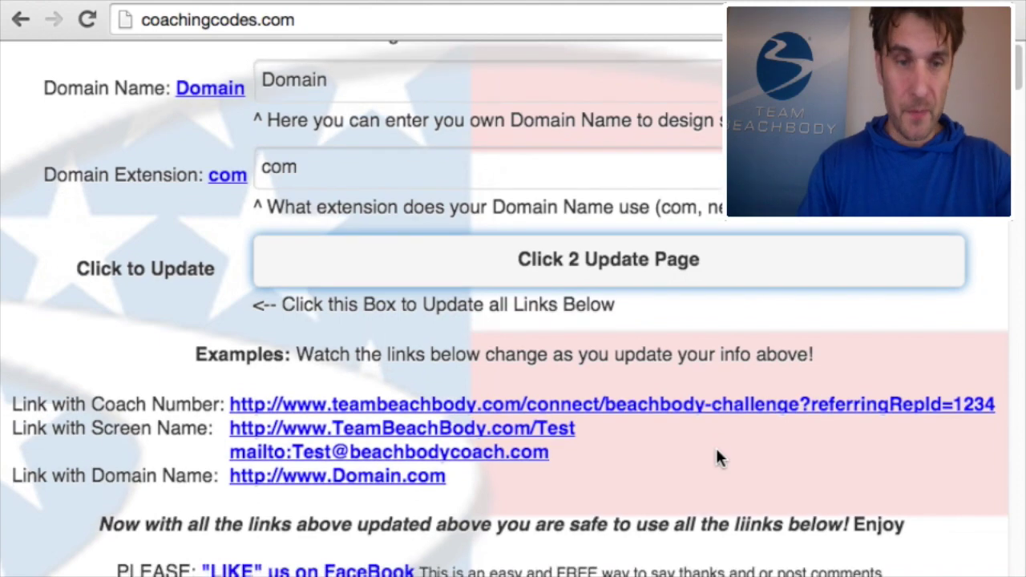
scroll(717, 453, "down", 1)
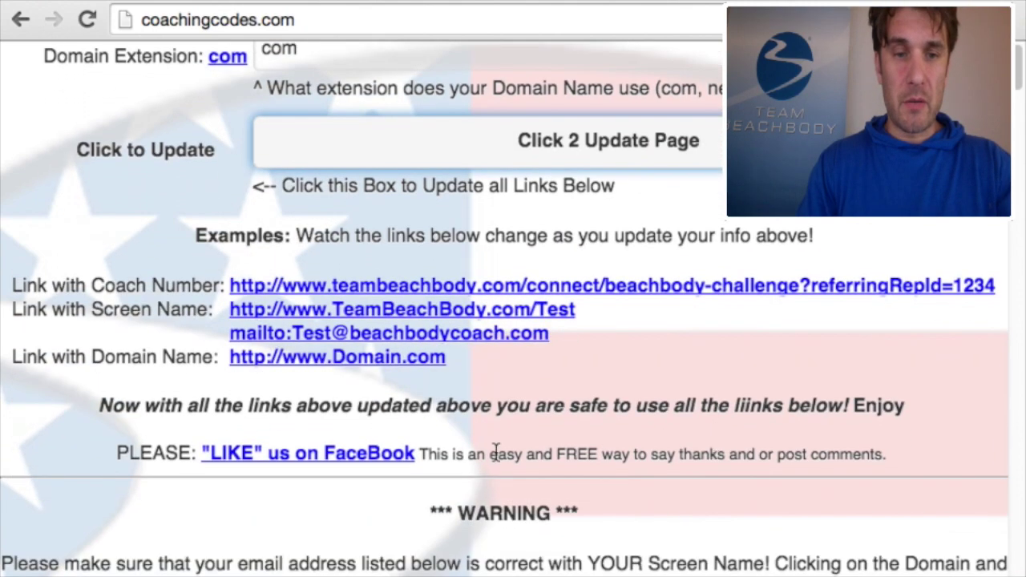
scroll(663, 493, "down", 4)
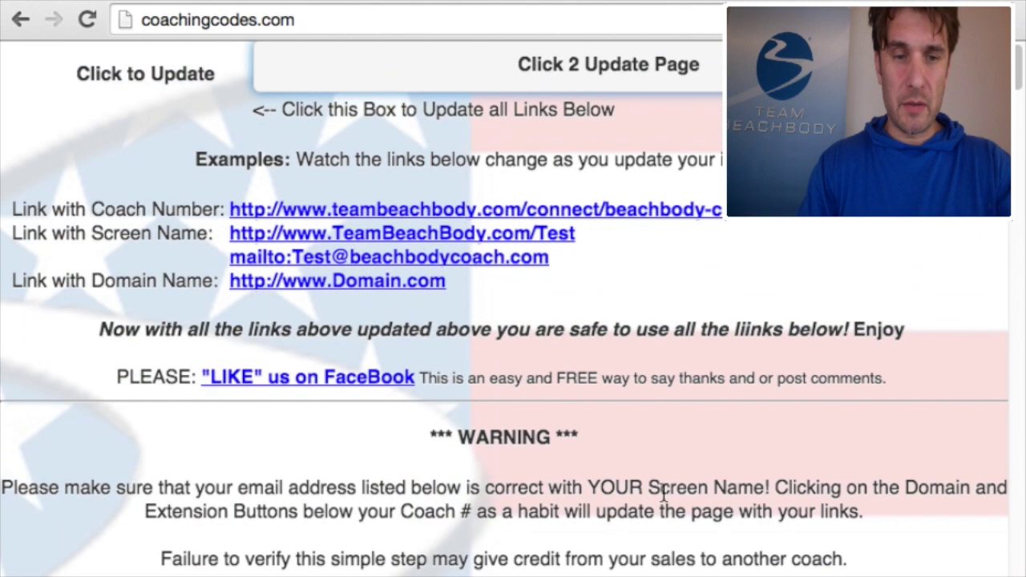
scroll(664, 493, "down", 2)
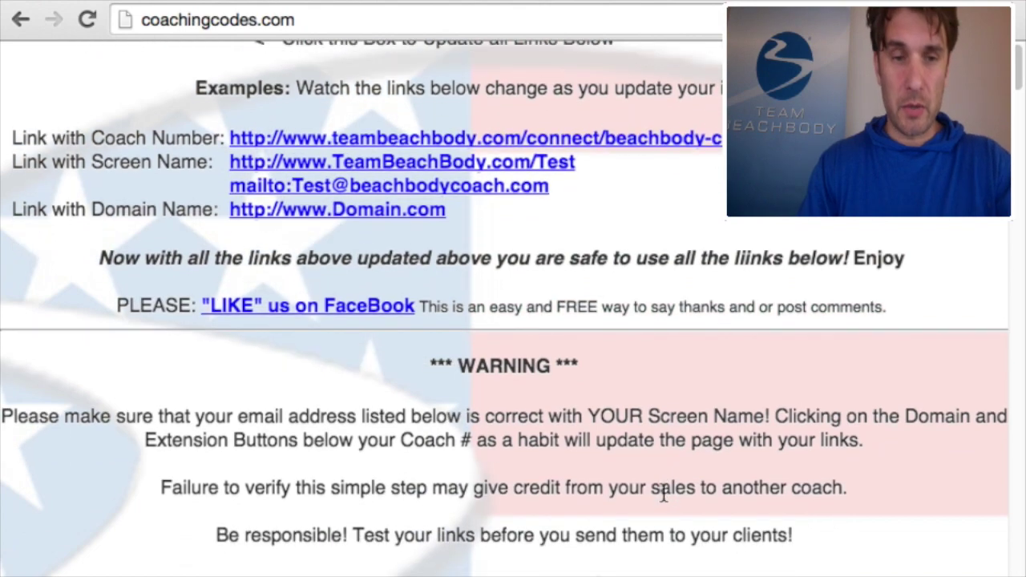
left_click_drag(433, 359, 597, 487)
scroll(597, 482, "down", 2)
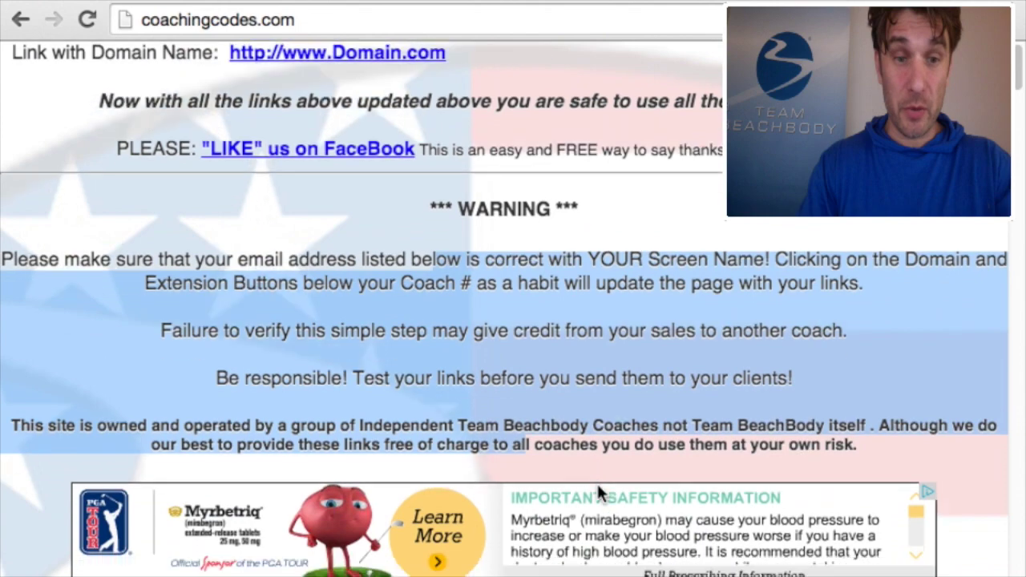
scroll(596, 482, "down", 8)
scroll(597, 486, "down", 2)
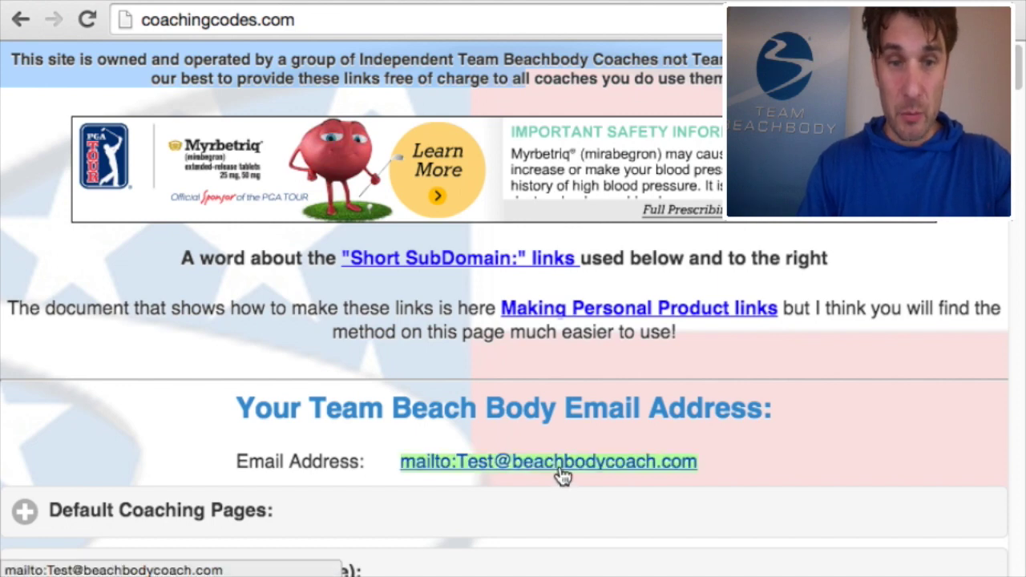
scroll(559, 484, "down", 1)
scroll(562, 486, "down", 6)
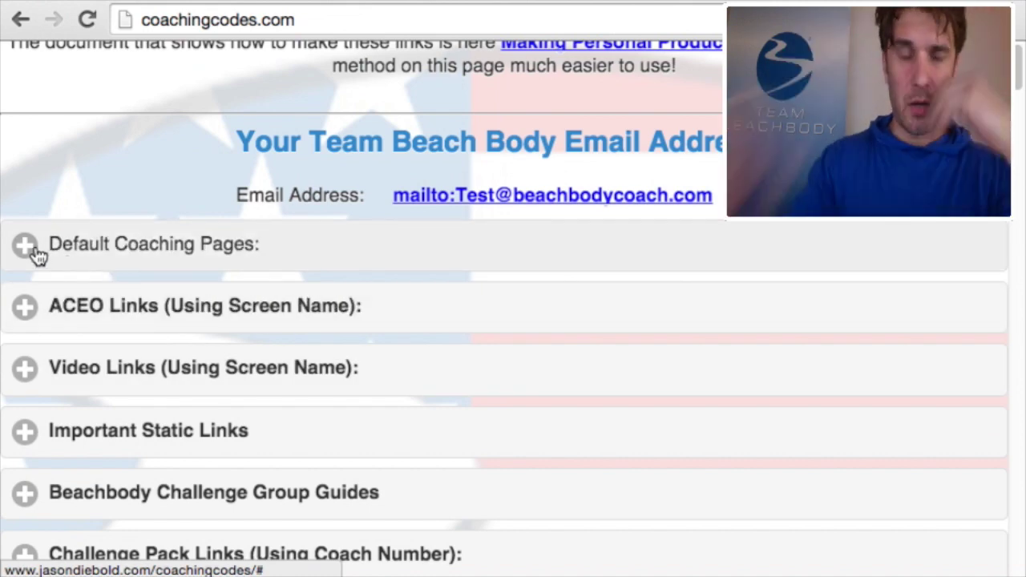
scroll(313, 174, "down", 7)
scroll(313, 175, "down", 14)
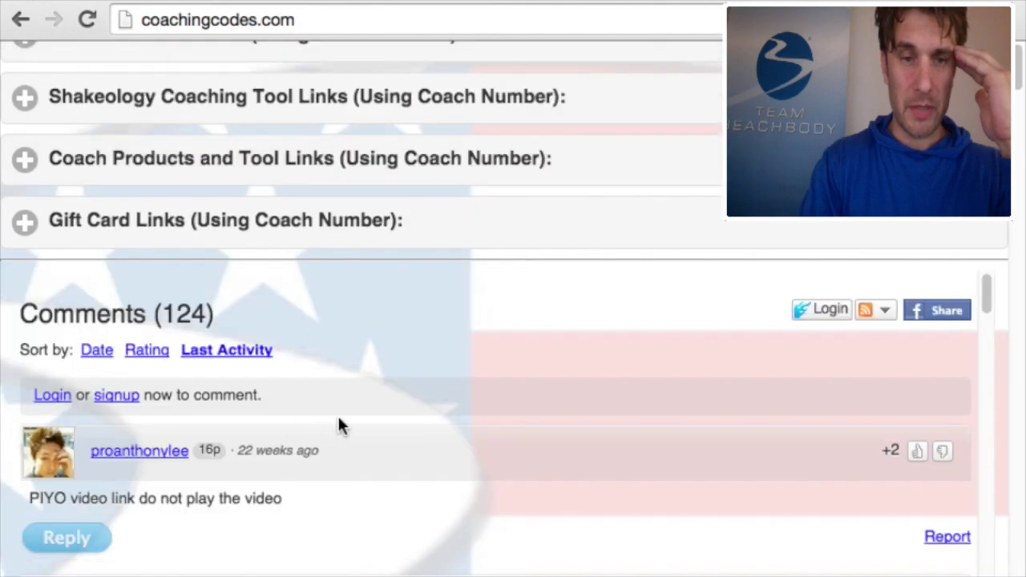
scroll(357, 406, "down", 12)
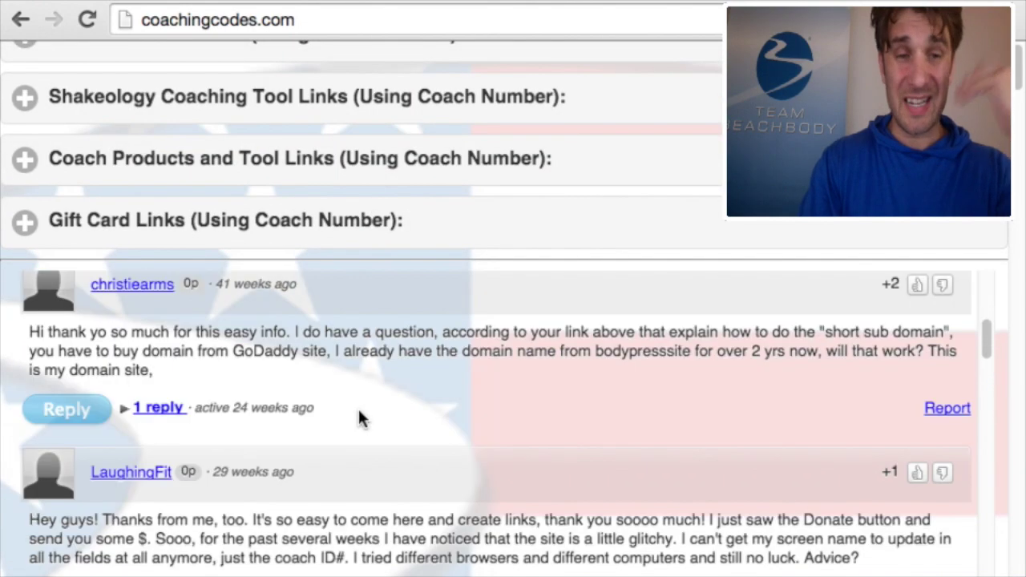
scroll(357, 406, "down", 10)
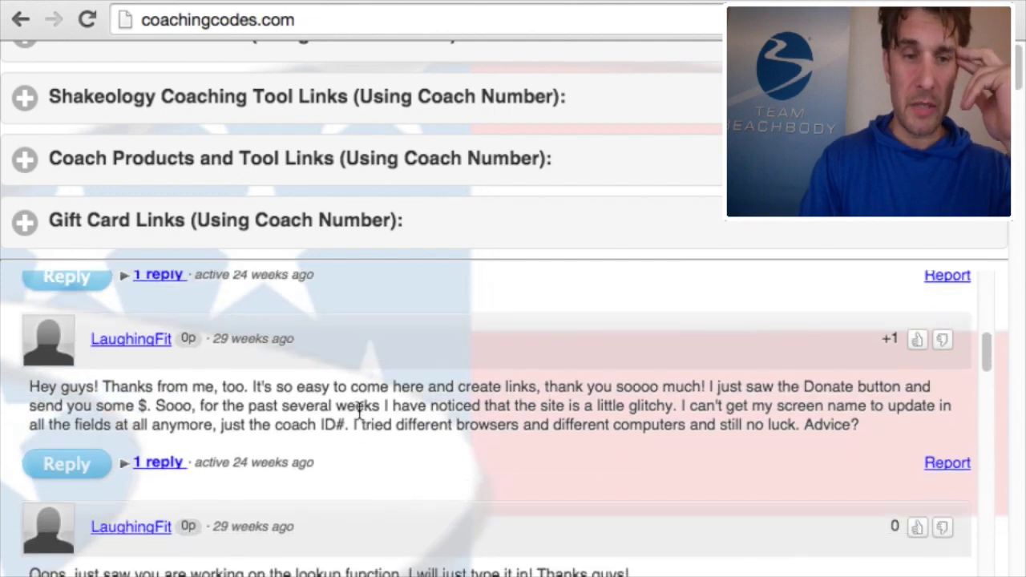
scroll(359, 410, "down", 15)
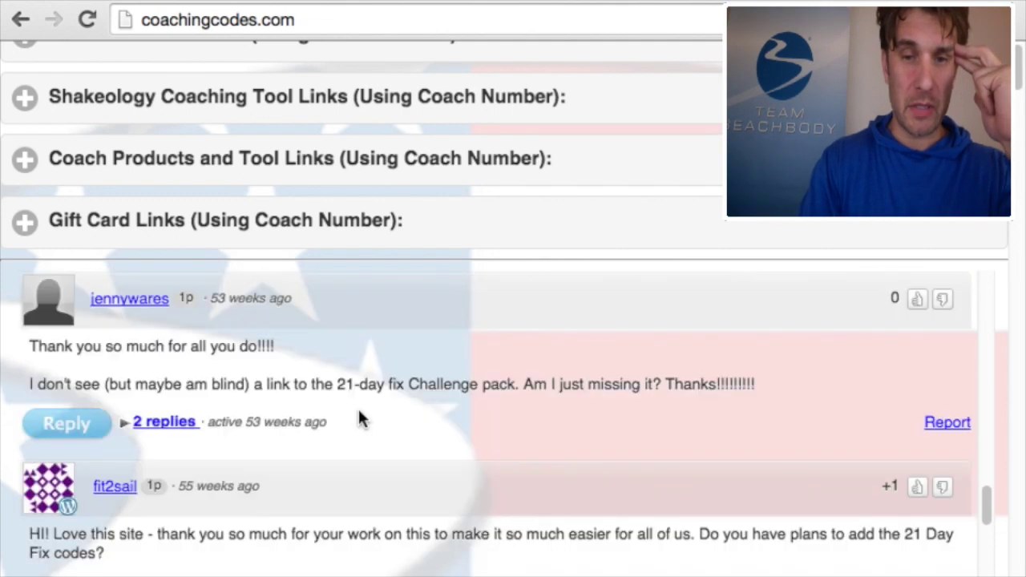
scroll(358, 409, "down", 15)
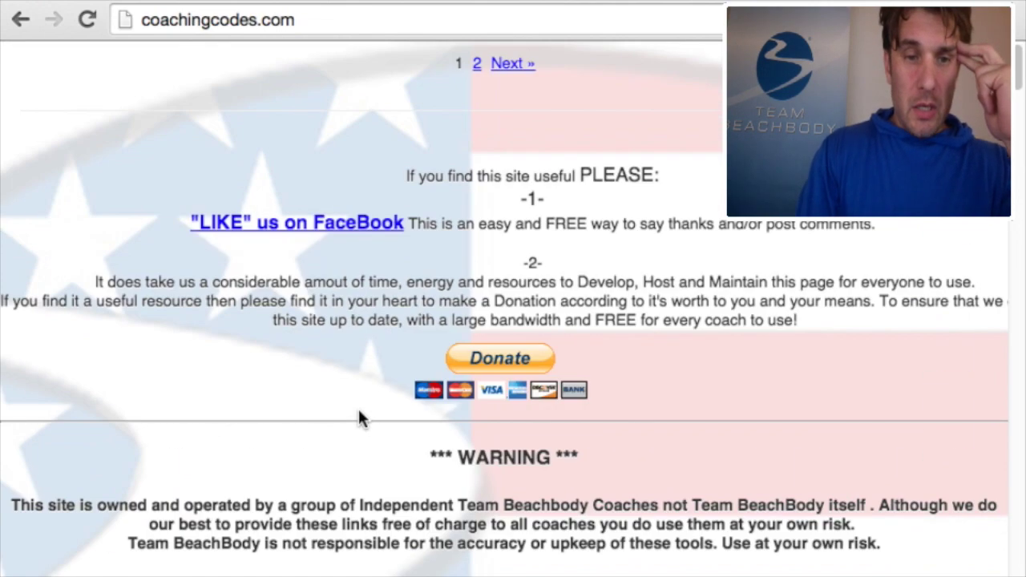
scroll(358, 406, "up", 1)
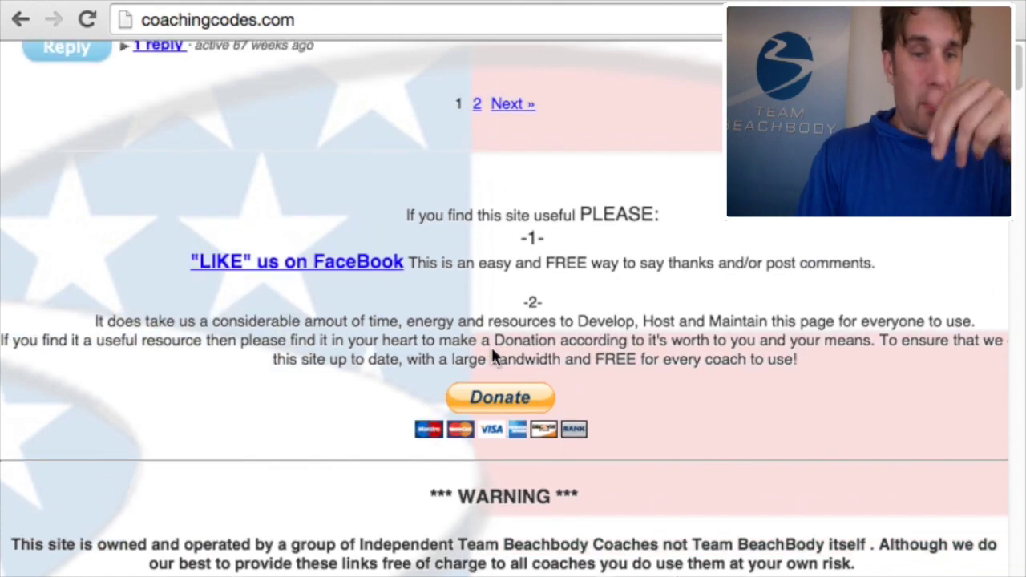
scroll(635, 408, "down", 1)
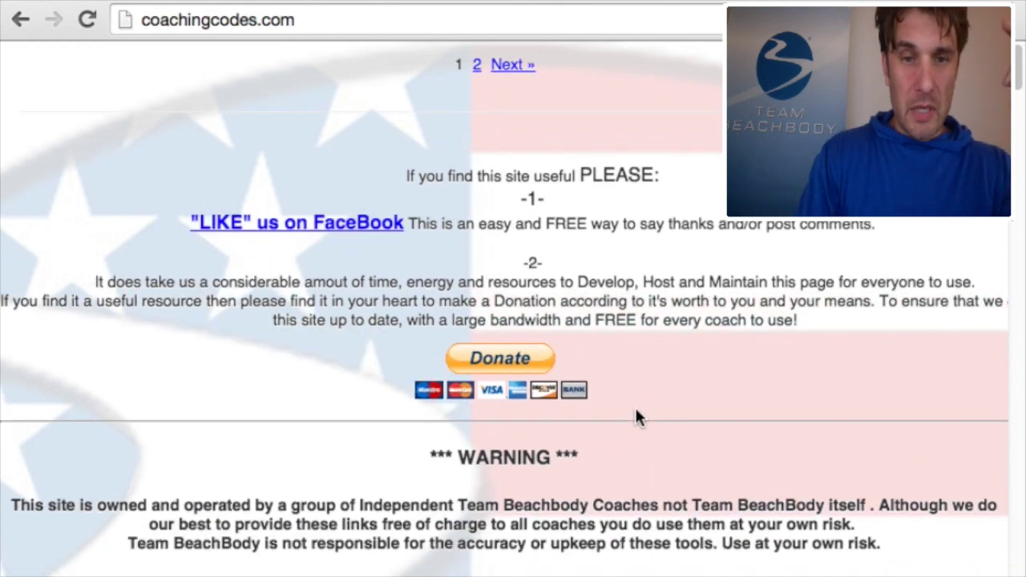
scroll(635, 407, "up", 3)
scroll(638, 409, "up", 10)
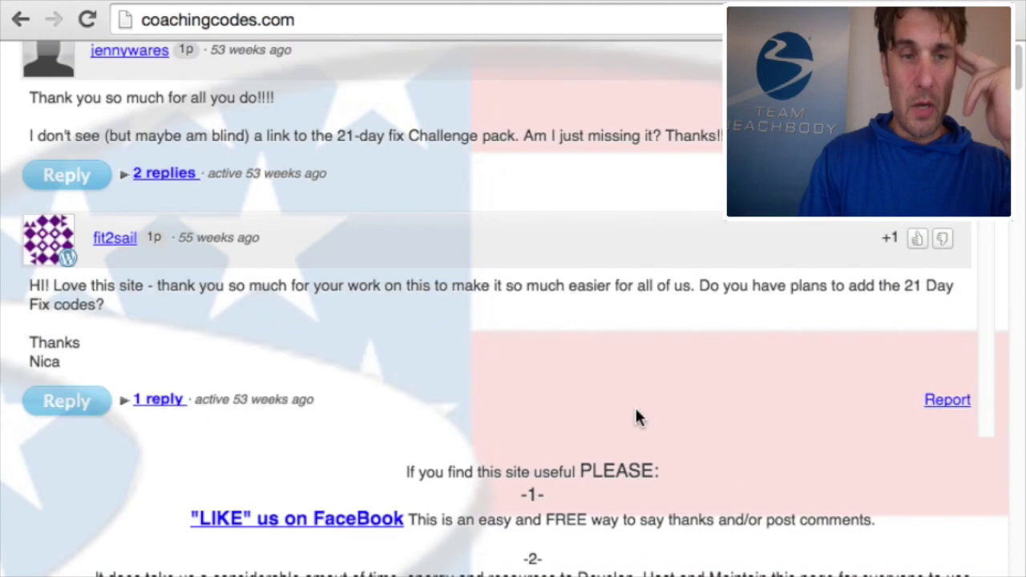
scroll(635, 407, "up", 20)
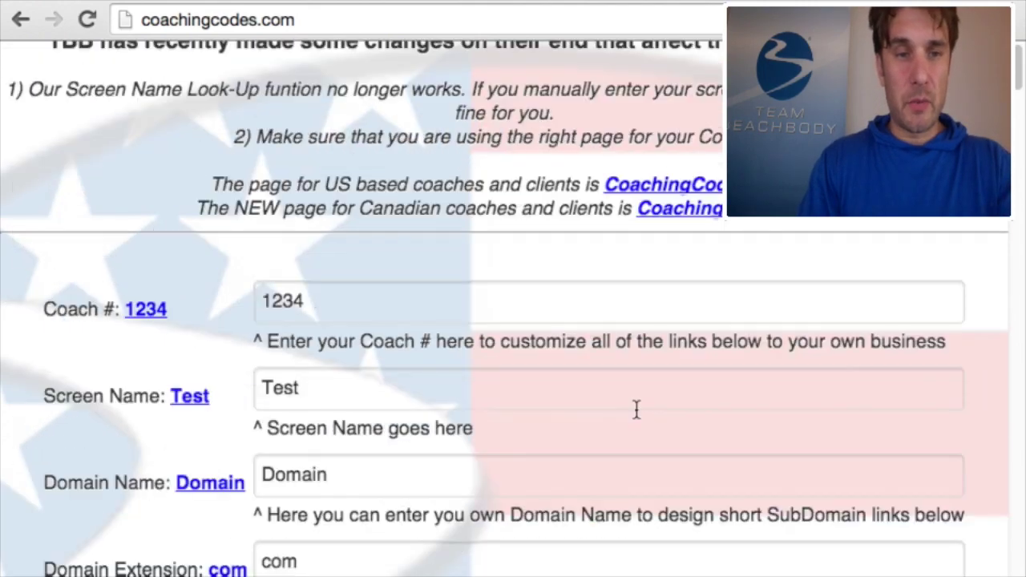
scroll(635, 409, "down", 20)
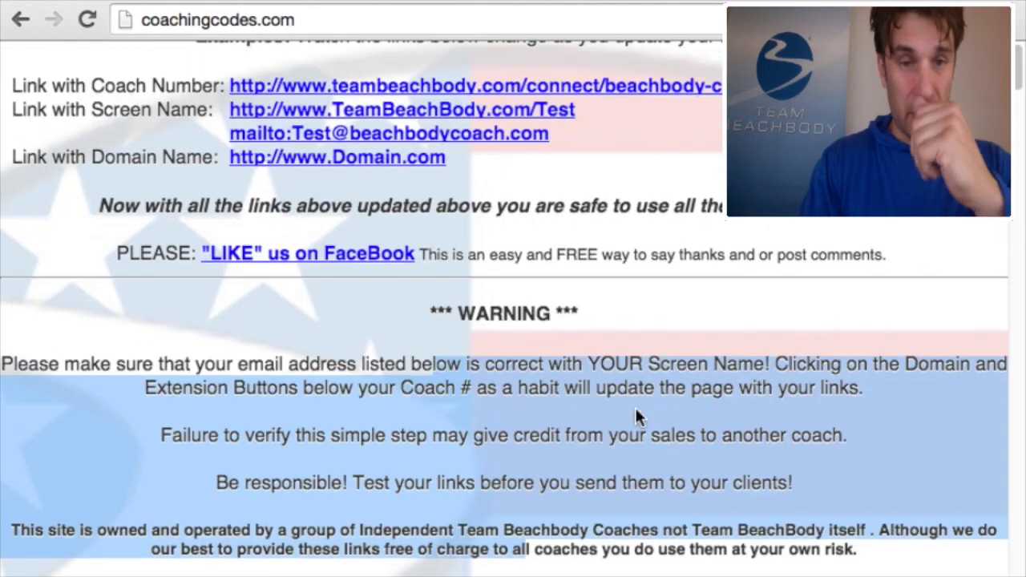
scroll(635, 407, "up", 5)
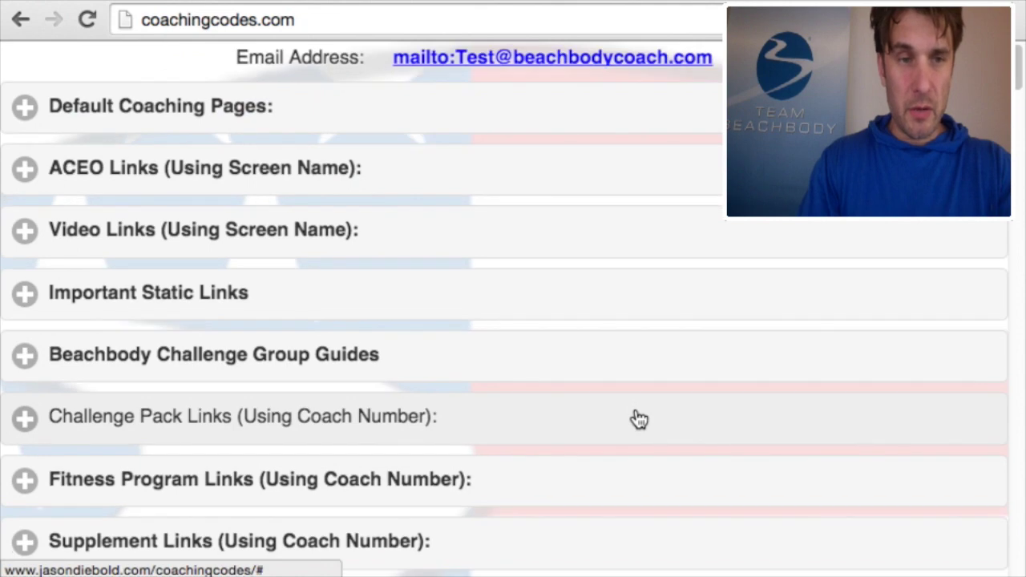
left_click(25, 110)
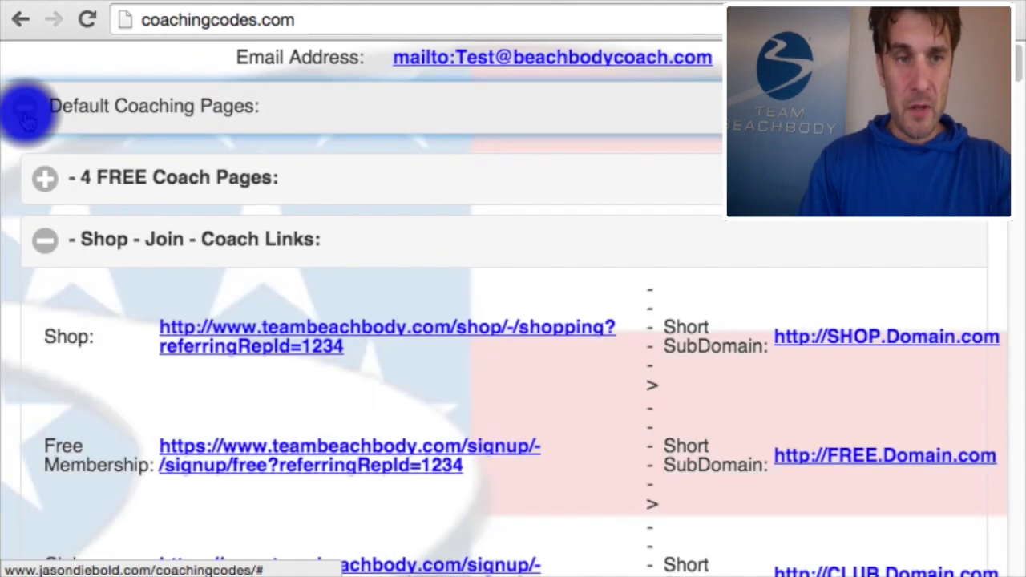
left_click(46, 182)
left_click(48, 183)
left_click(50, 185)
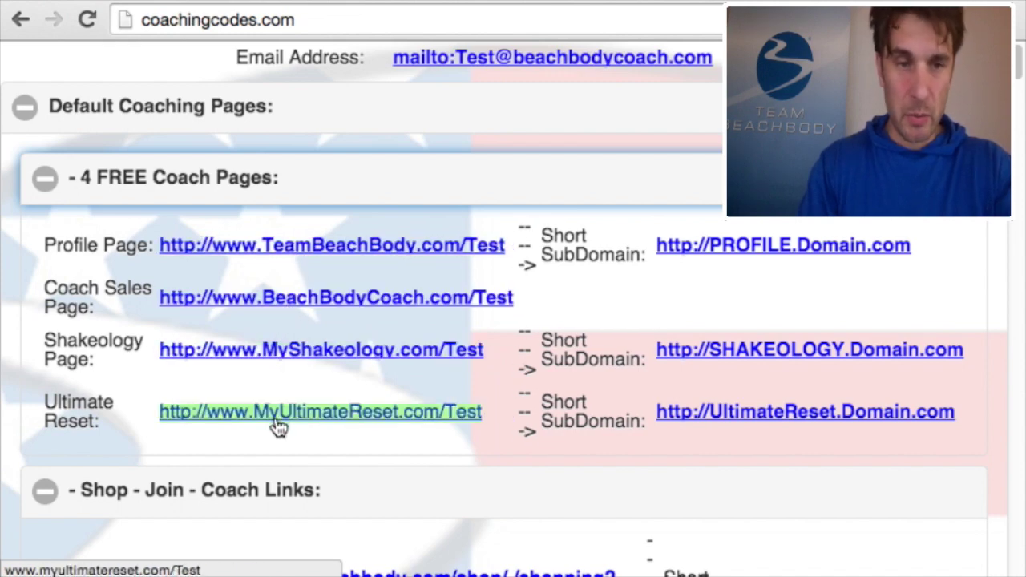
left_click(46, 180)
left_click(44, 244)
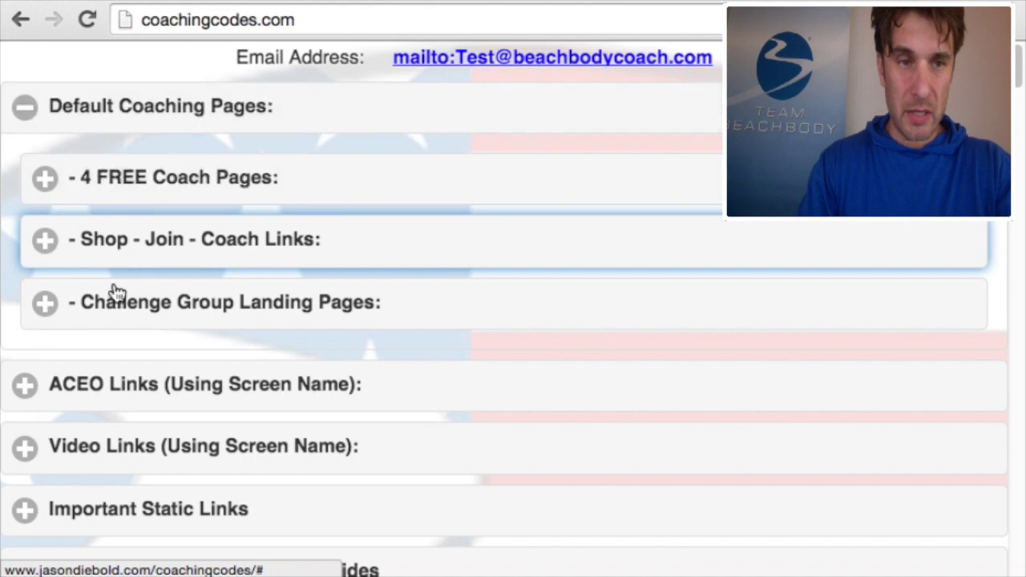
left_click(27, 111)
left_click(26, 109)
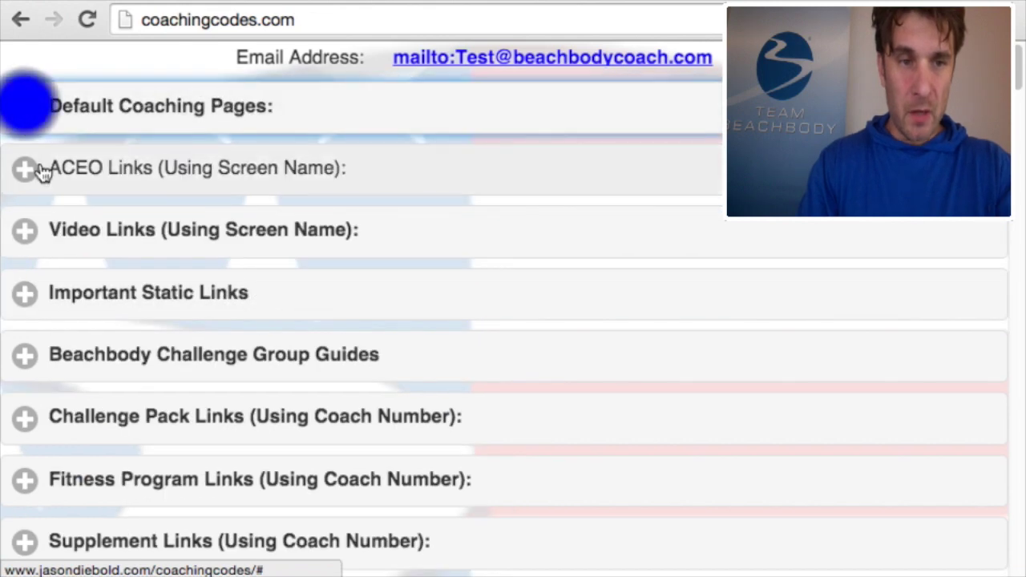
scroll(42, 171, "down", 2)
scroll(57, 328, "down", 1)
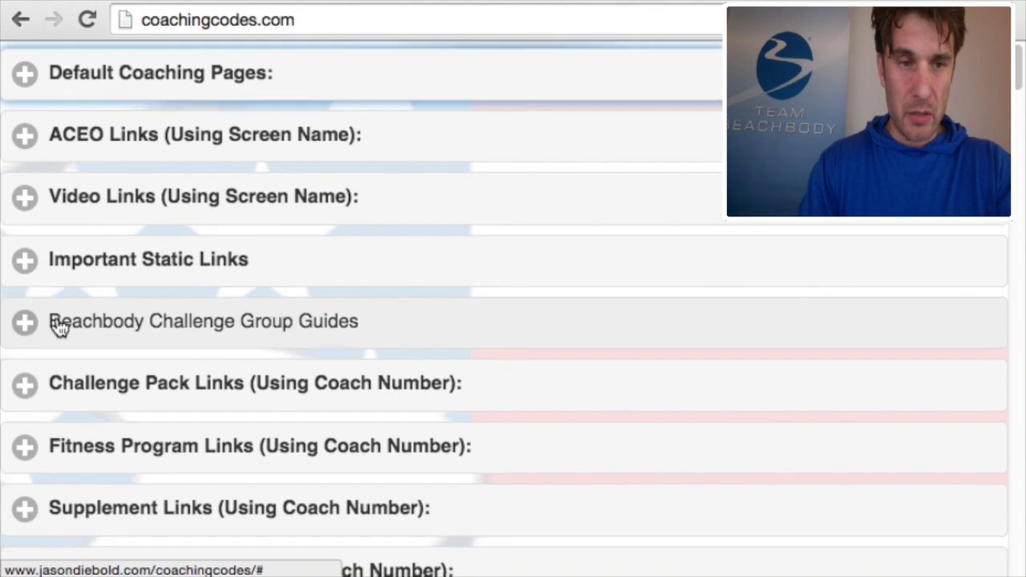
left_click(28, 395)
scroll(137, 393, "down", 3)
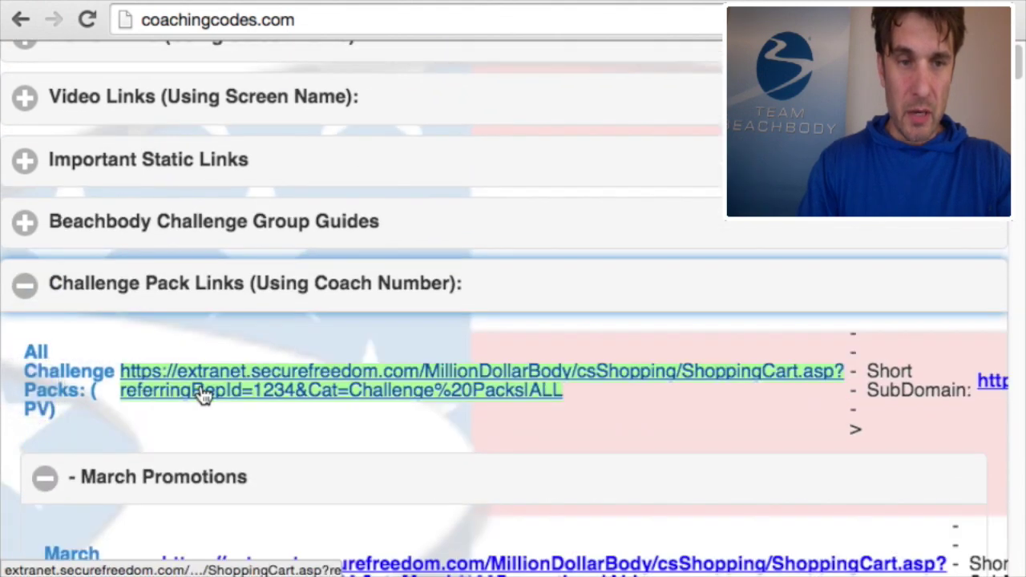
scroll(213, 413, "down", 2)
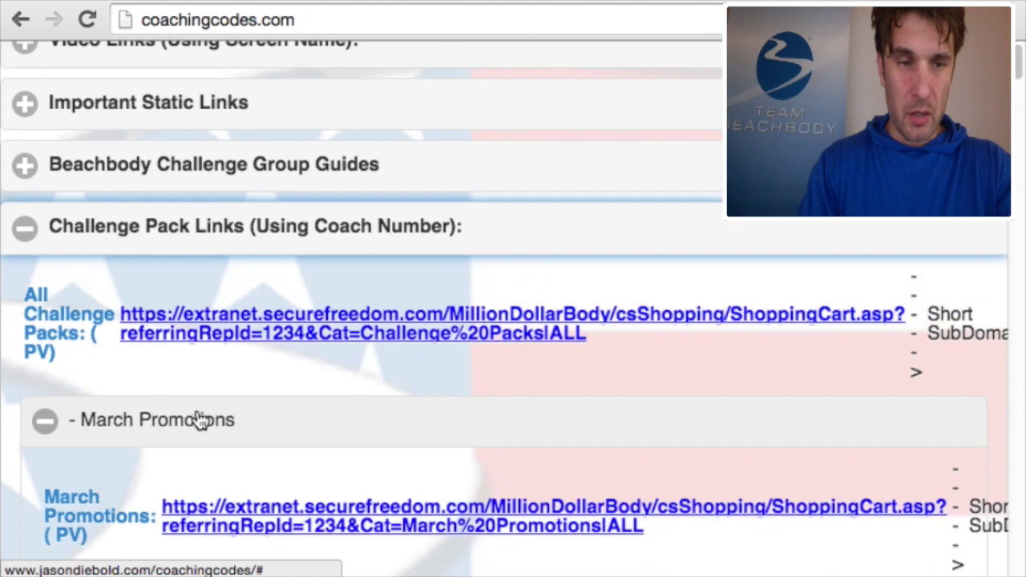
scroll(121, 384, "down", 1)
left_click(50, 402)
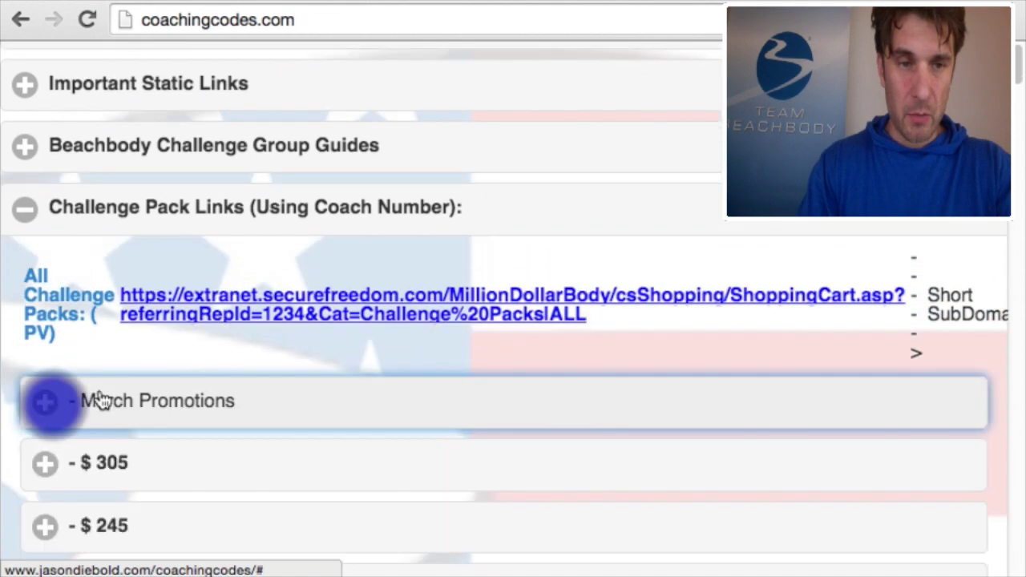
scroll(128, 397, "down", 2)
left_click(45, 422)
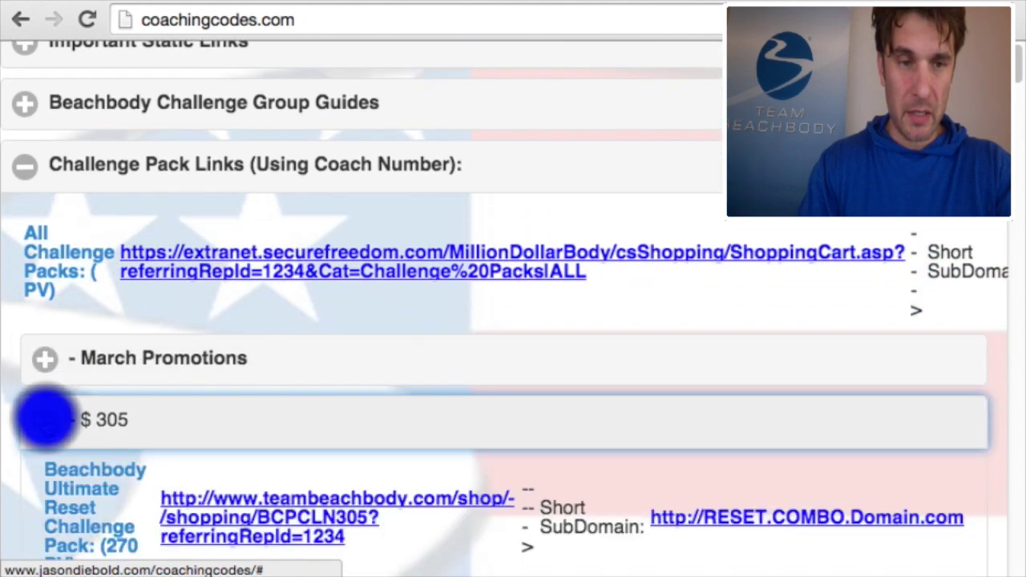
left_click(44, 419)
scroll(44, 417, "down", 5)
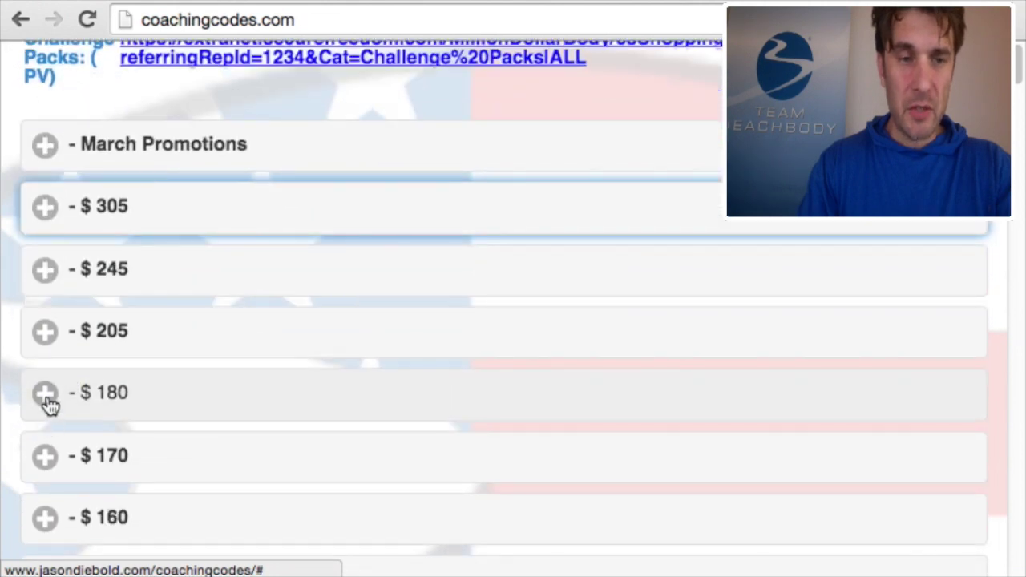
left_click(46, 398)
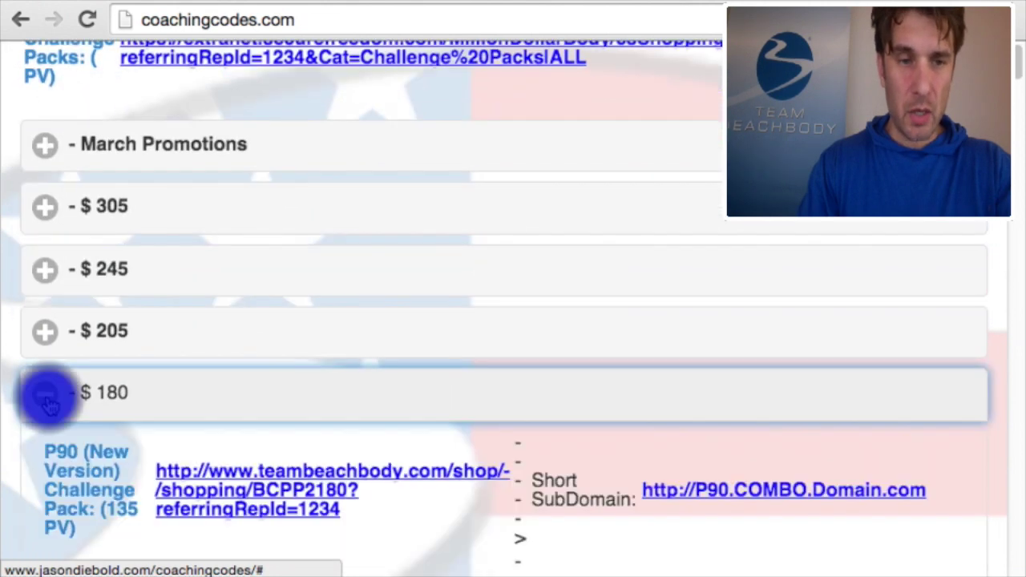
left_click(47, 398)
scroll(171, 434, "down", 4)
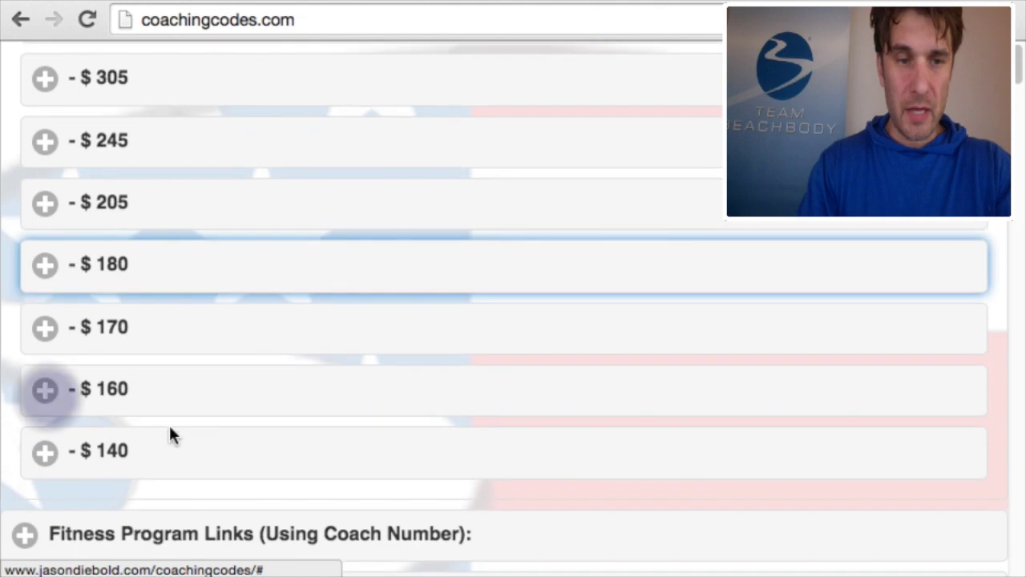
scroll(173, 436, "up", 5)
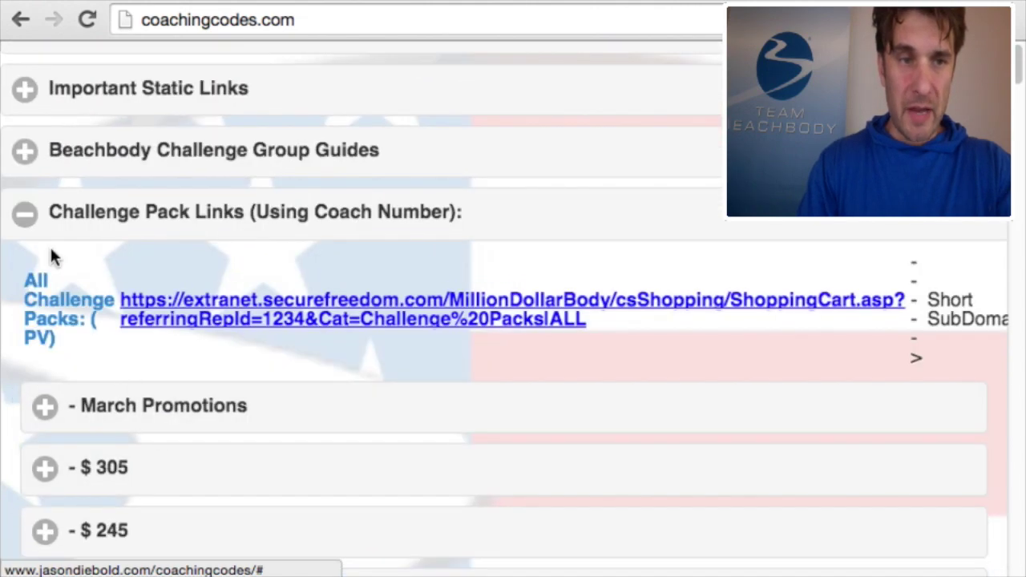
left_click(29, 229)
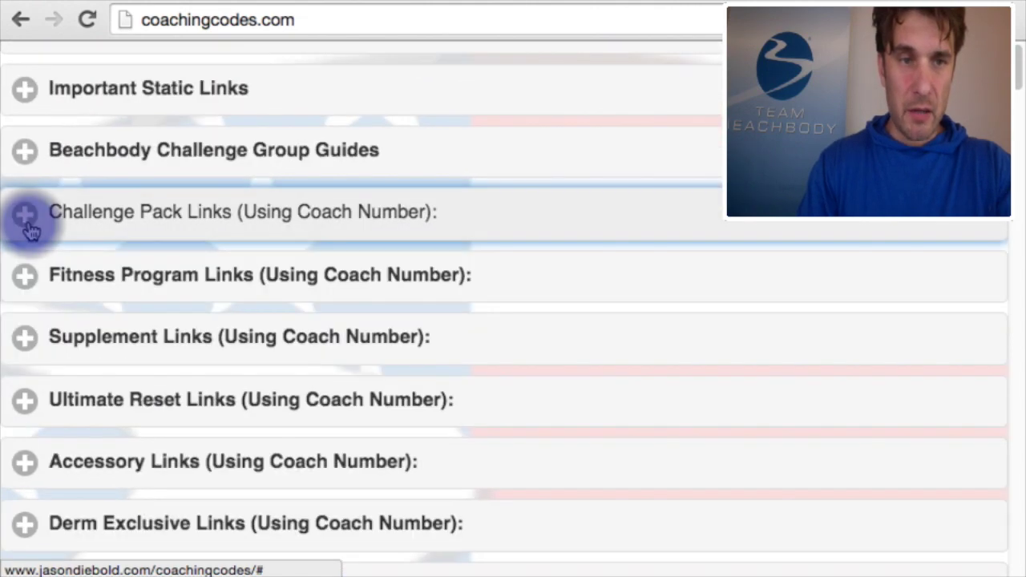
left_click(24, 152)
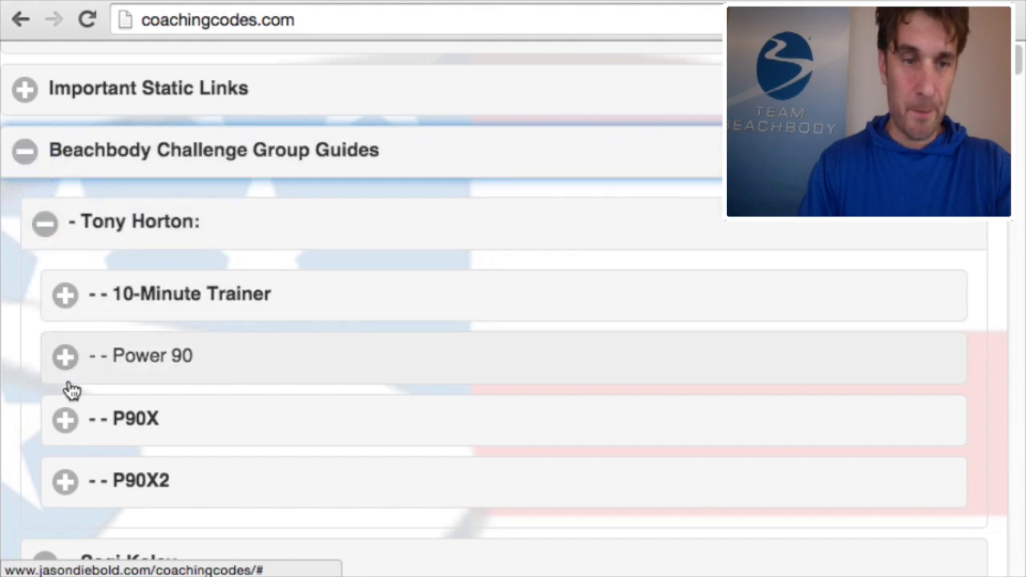
Expand and collapse the P90X challenge tip links under Tony Horton's guides, then scroll back up.
left_click(66, 419)
scroll(265, 448, "down", 3)
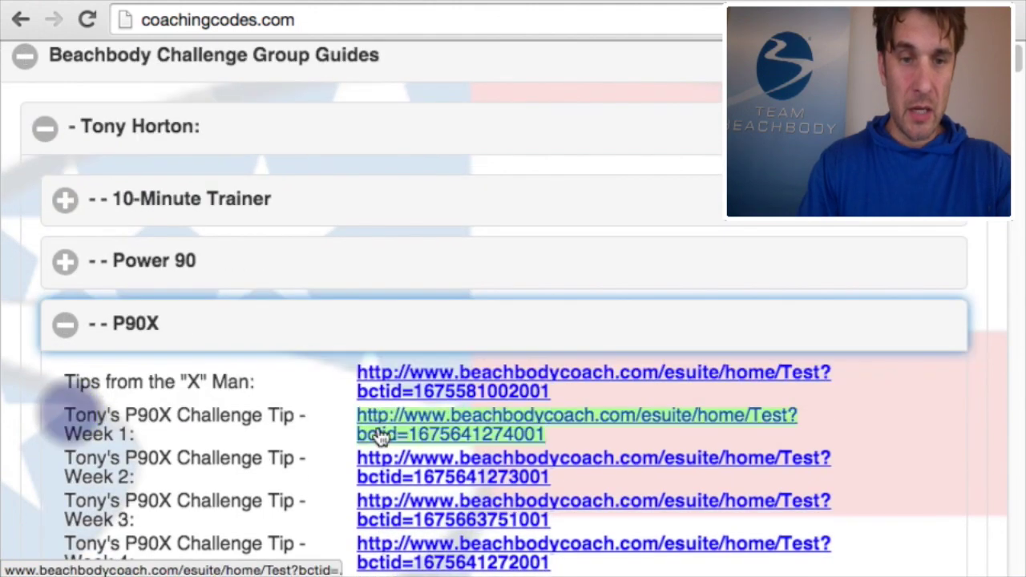
left_click(60, 325)
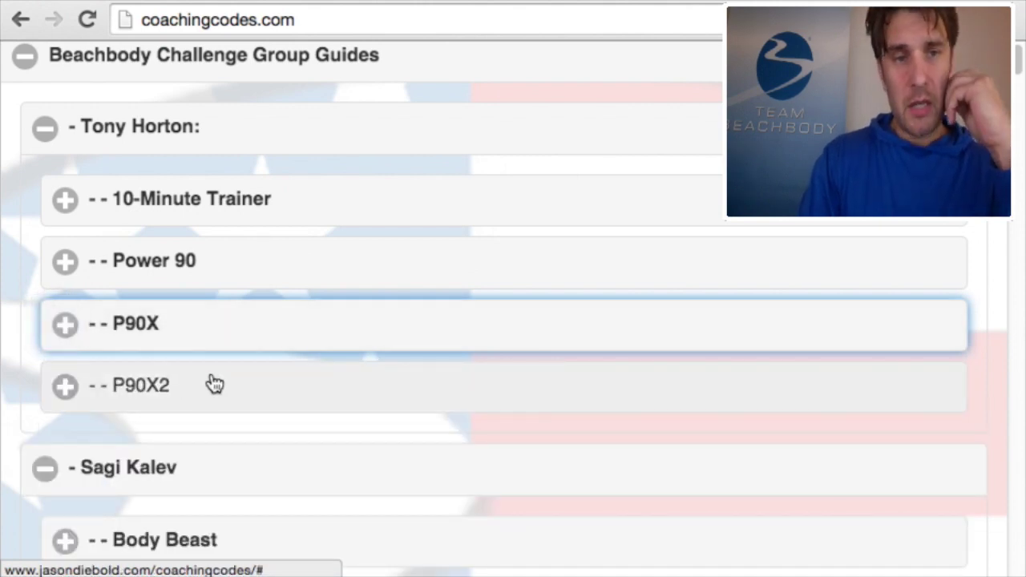
scroll(214, 384, "up", 10)
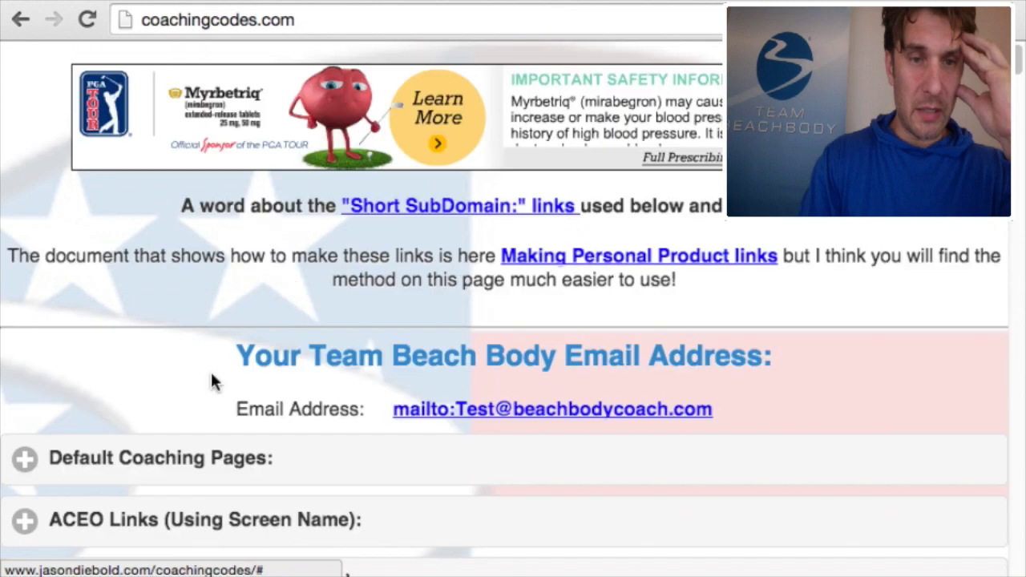
scroll(213, 383, "up", 5)
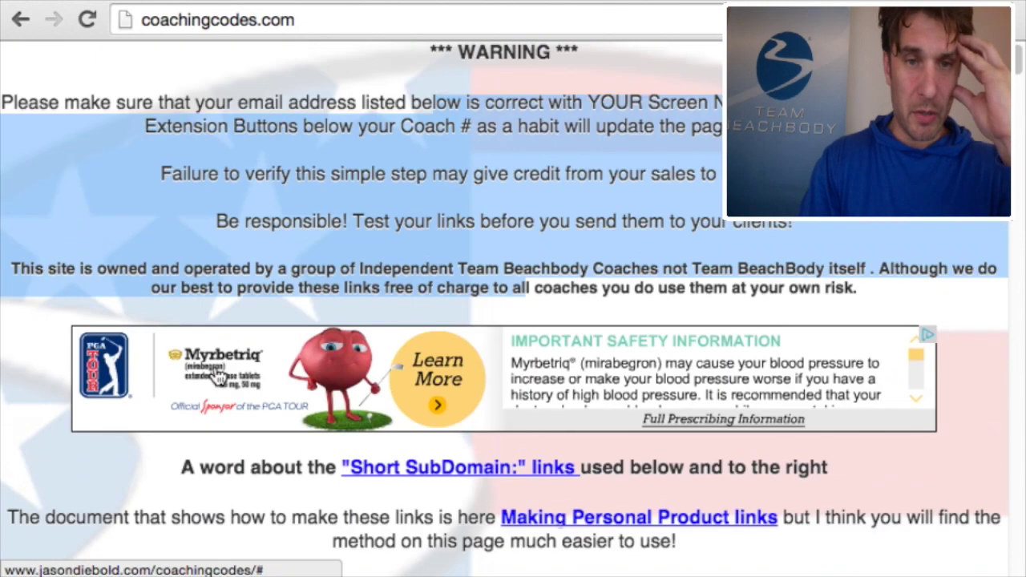
scroll(216, 375, "up", 8)
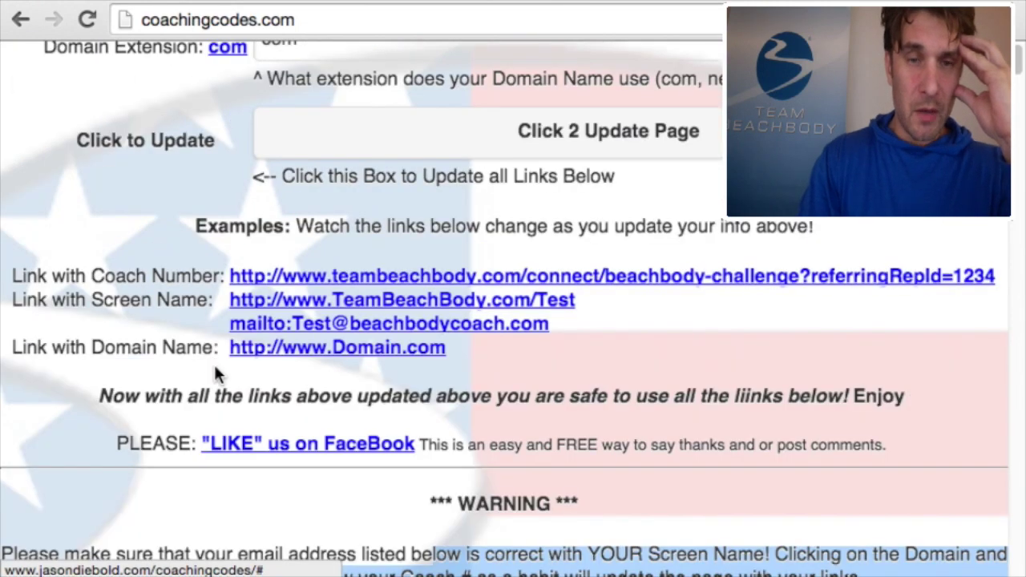
scroll(639, 404, "down", 2)
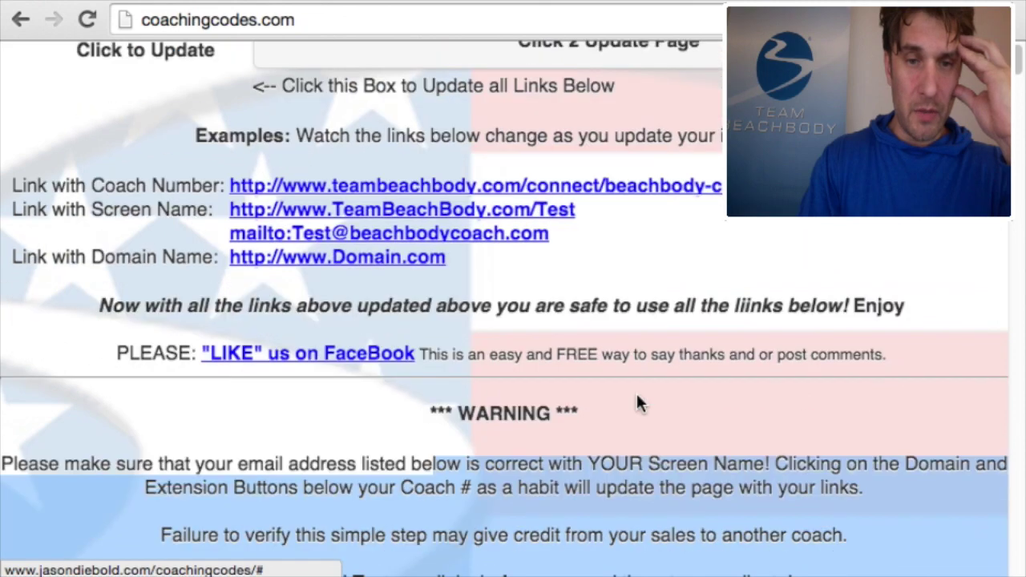
scroll(638, 401, "up", 5)
scroll(638, 403, "up", 8)
scroll(638, 397, "up", 1)
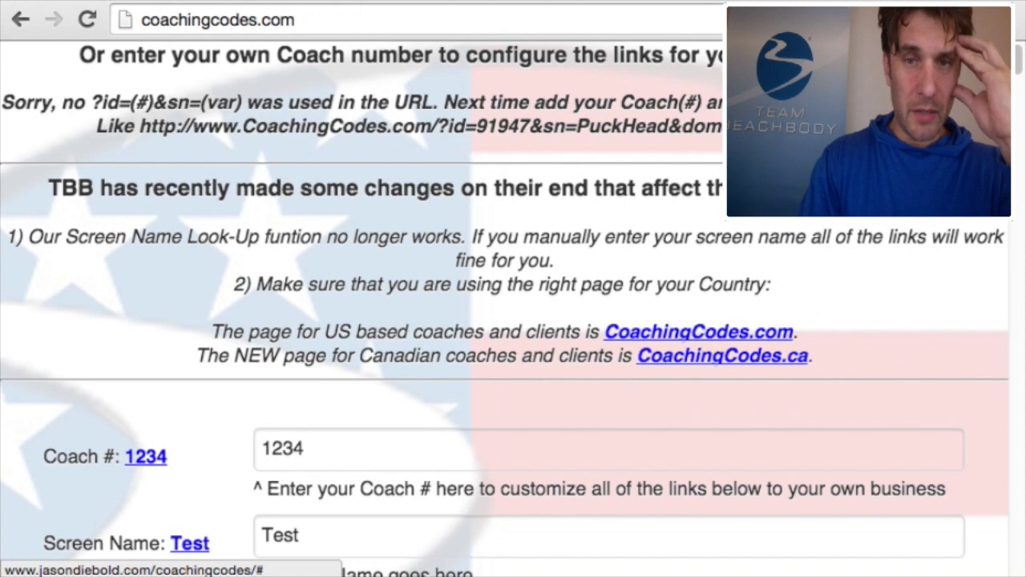
Copy the sample personalized URL from the notice into the address bar and load it.
left_click_drag(526, 140, 452, 128)
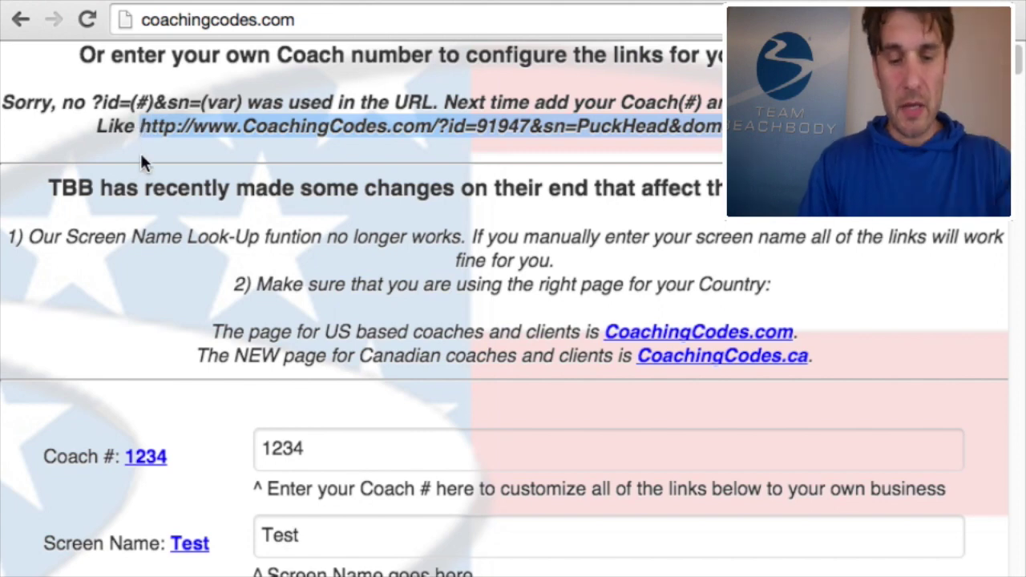
key("super+c")
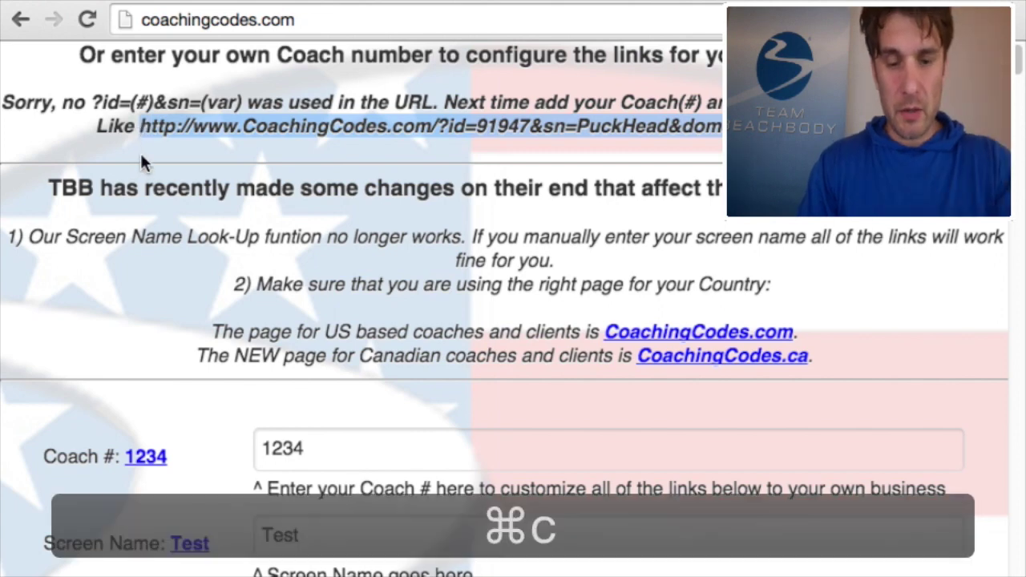
left_click(353, 24)
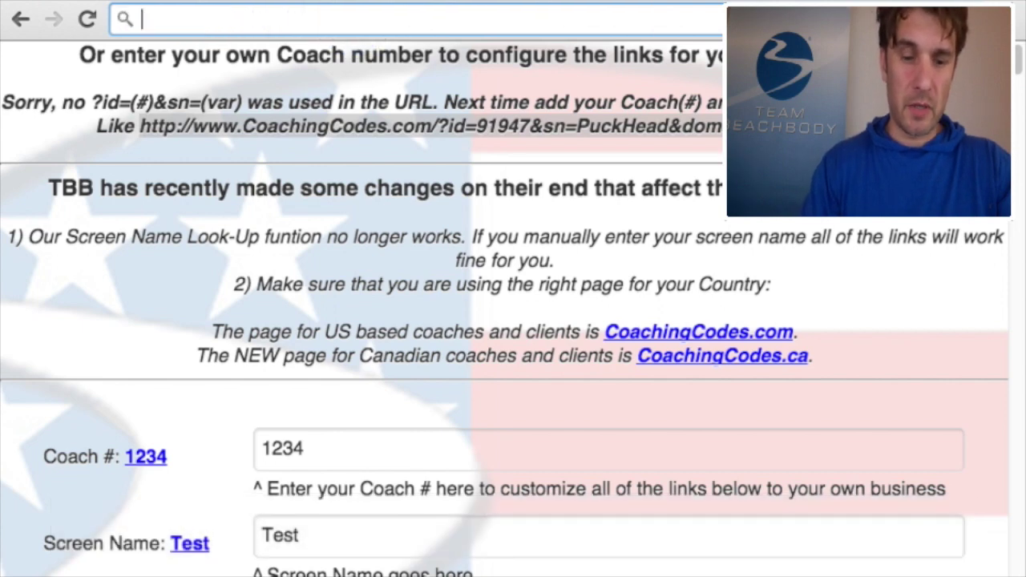
key("super+v")
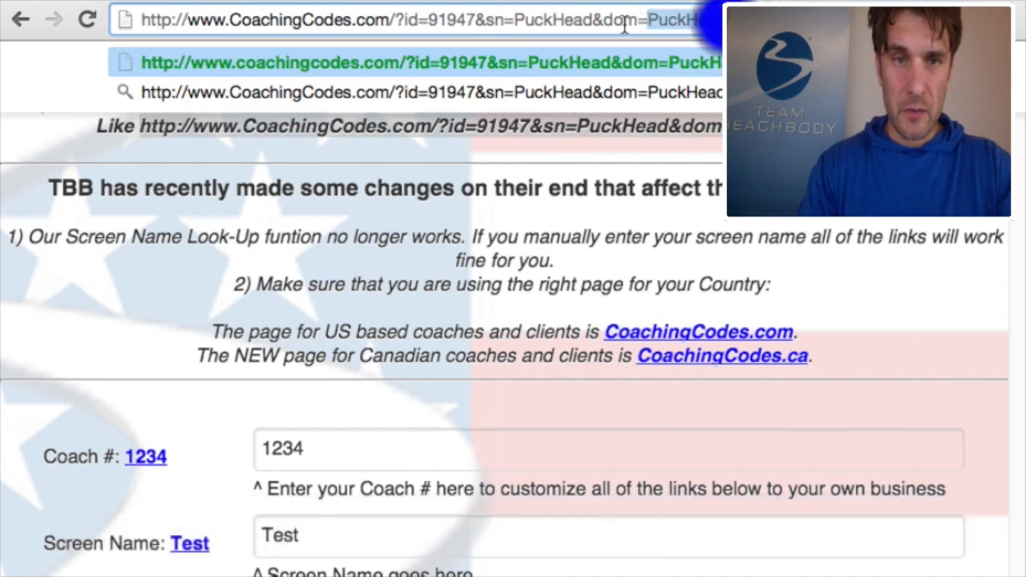
left_click(589, 20)
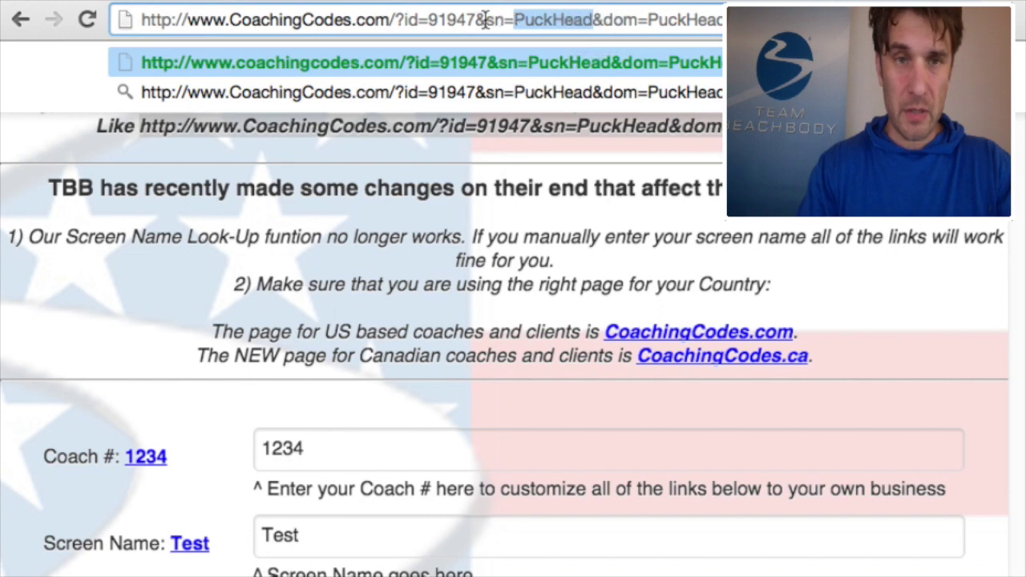
left_click(481, 18)
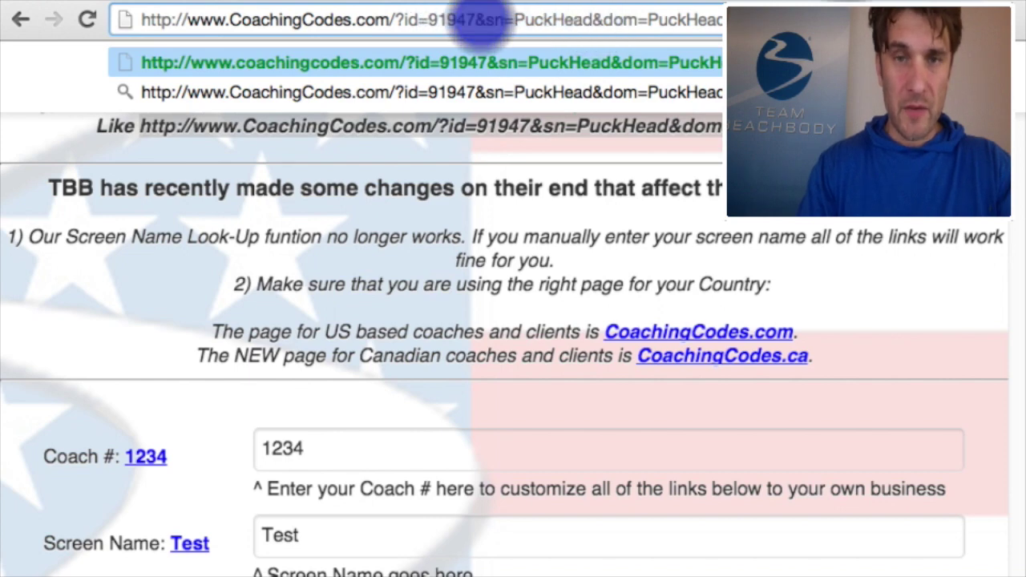
key("Return")
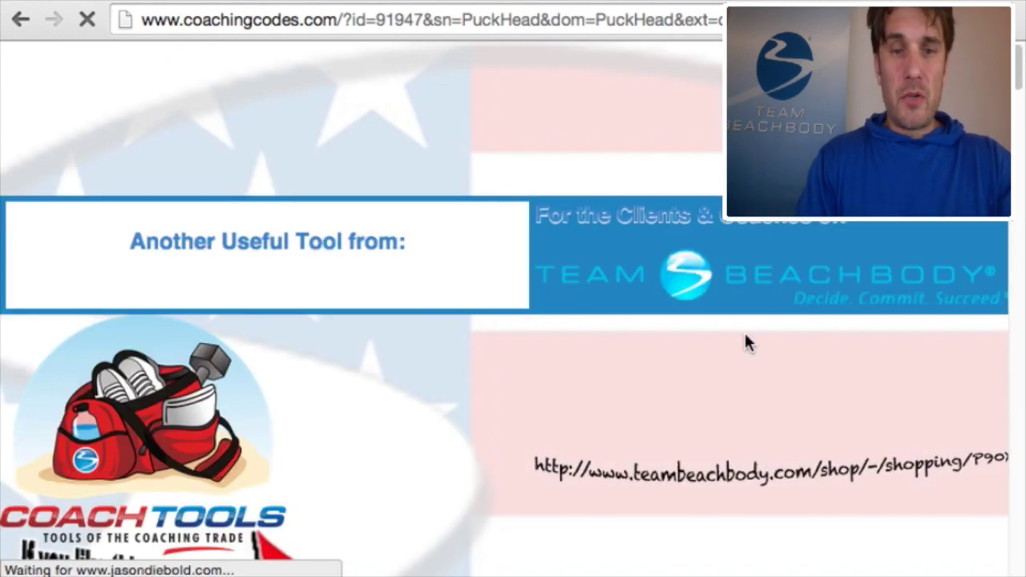
Highlight the greeting line showing the sample coach details.
scroll(807, 377, "down", 2)
scroll(810, 390, "down", 10)
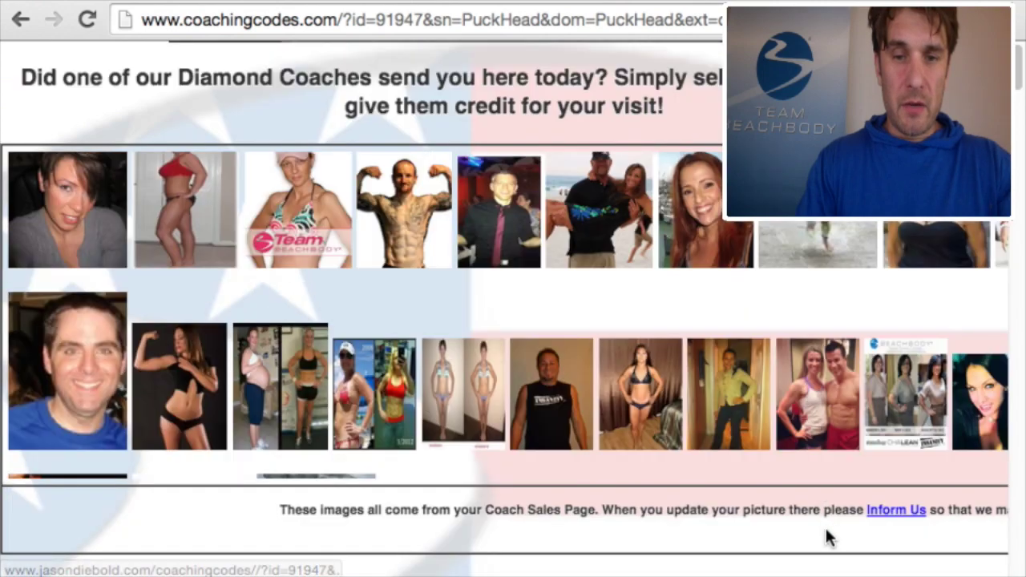
scroll(826, 533, "down", 6)
scroll(826, 533, "down", 10)
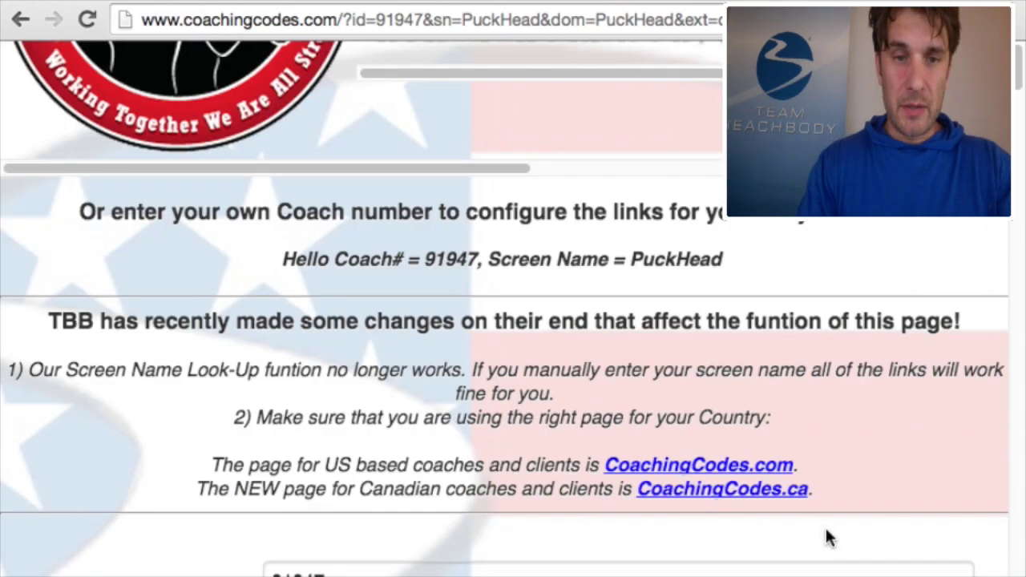
scroll(827, 529, "up", 3)
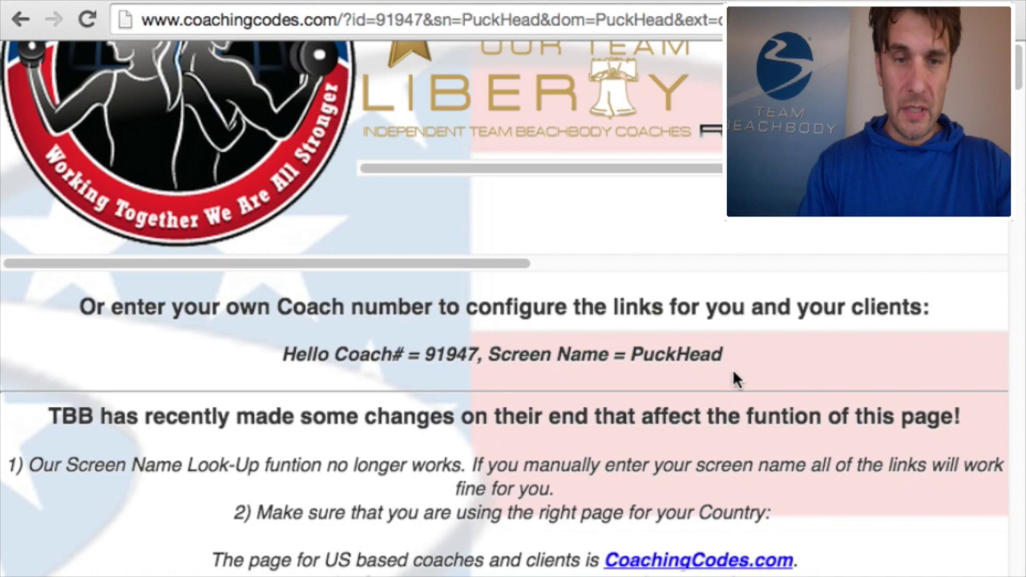
left_click_drag(730, 359, 291, 365)
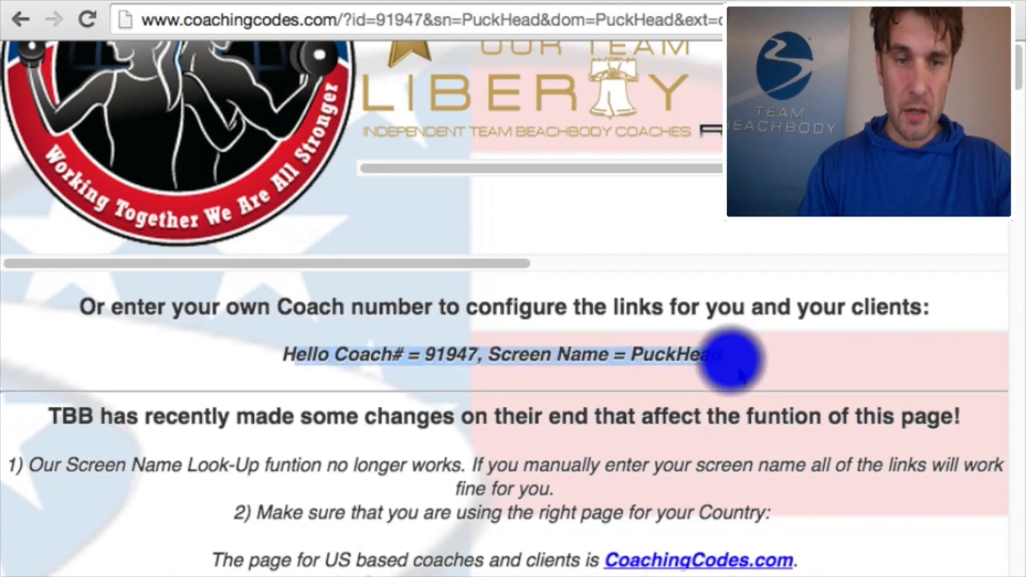
Review the prefilled Coach #, Screen Name, Domain Name and Domain Extension fields.
scroll(790, 357, "down", 5)
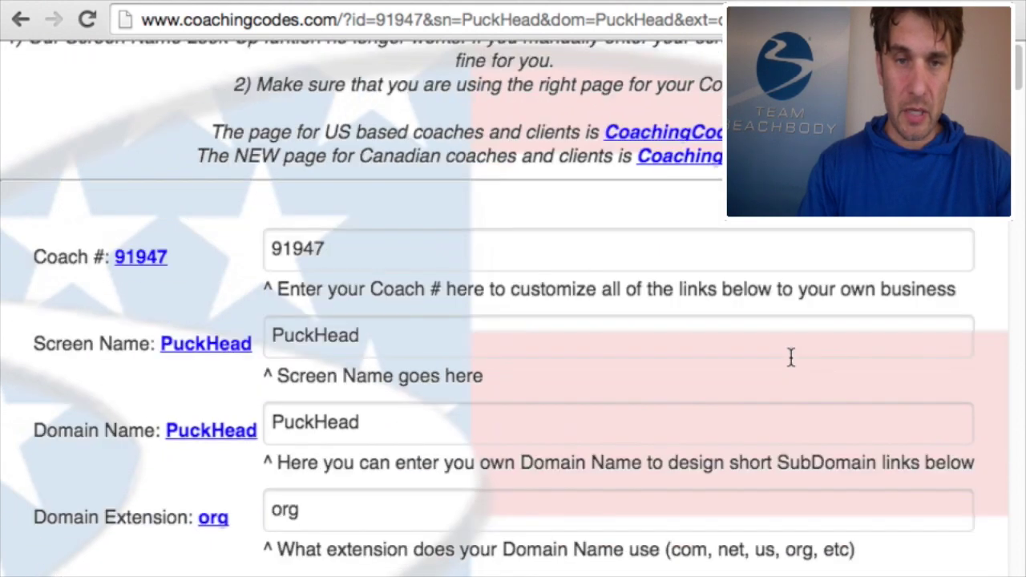
scroll(790, 357, "down", 1)
left_click(390, 191)
left_click(396, 265)
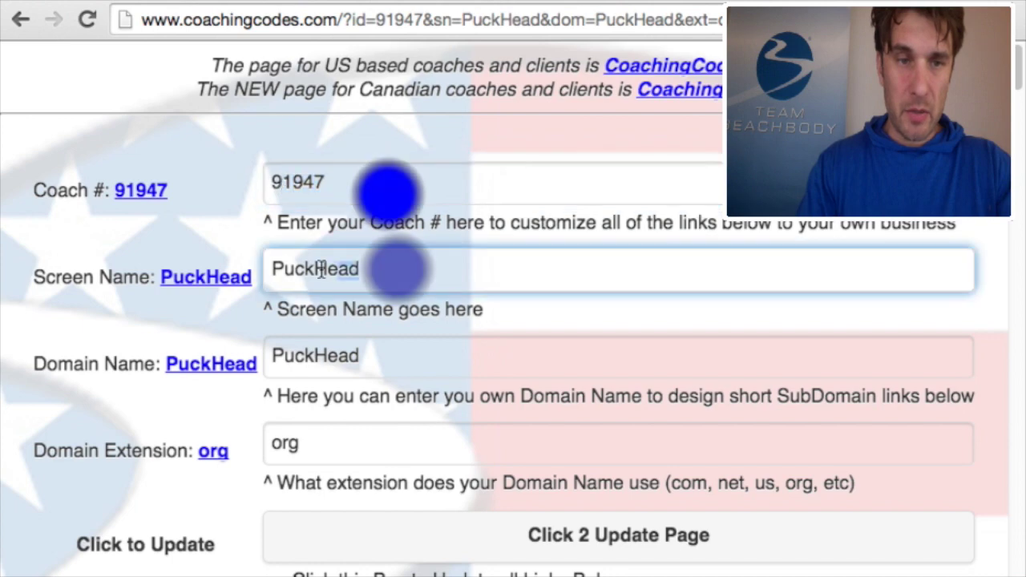
left_click(377, 350)
left_click(332, 445)
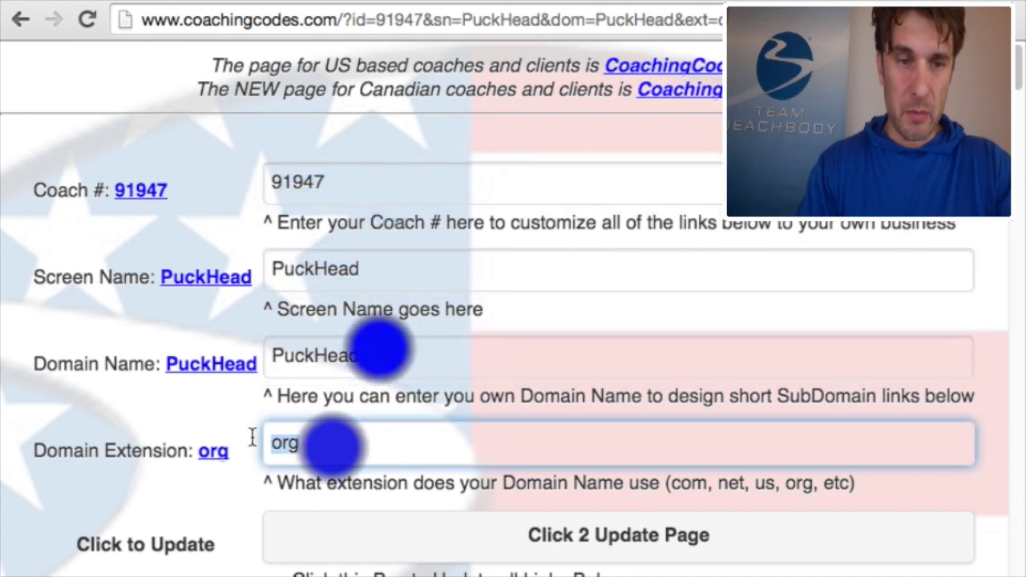
Apply the sample coach details and .org extension with 'Click 2 Update Page'.
scroll(673, 405, "down", 2)
scroll(676, 405, "down", 1)
left_click(550, 382)
left_click(351, 365)
left_click(229, 344)
left_click(379, 366)
left_click(257, 400)
left_click(882, 446)
Inspect the rebuilt example links showing the sample screen name and domain.
scroll(882, 446, "down", 3)
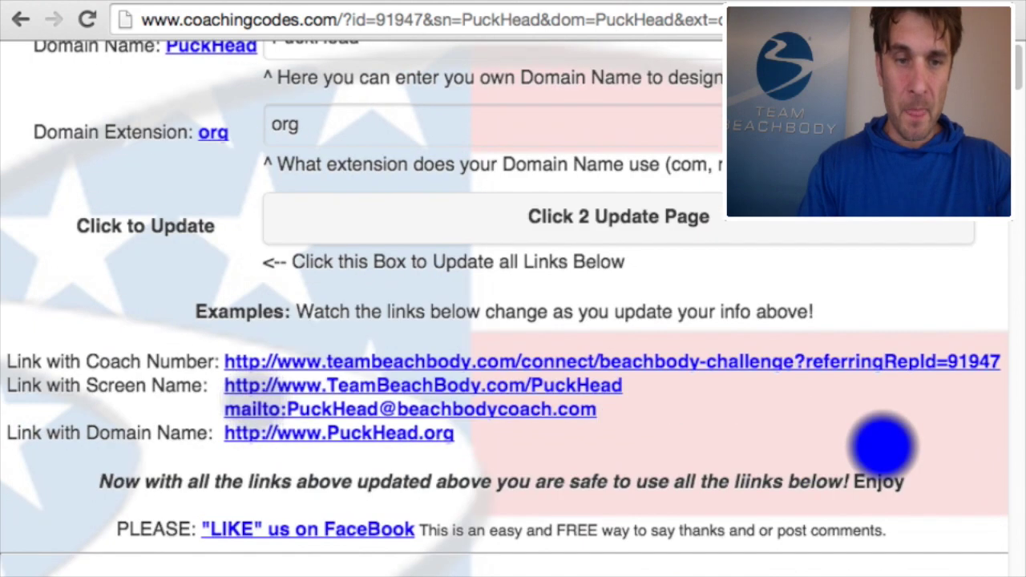
triple_click(618, 420)
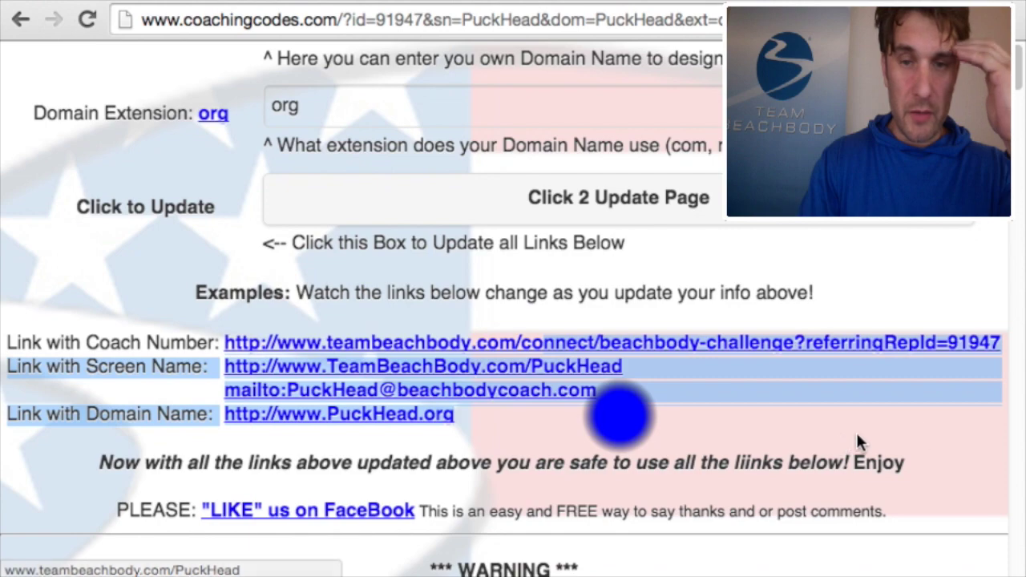
left_click(919, 426)
scroll(919, 427, "down", 1)
scroll(919, 426, "down", 3)
scroll(919, 426, "up", 8)
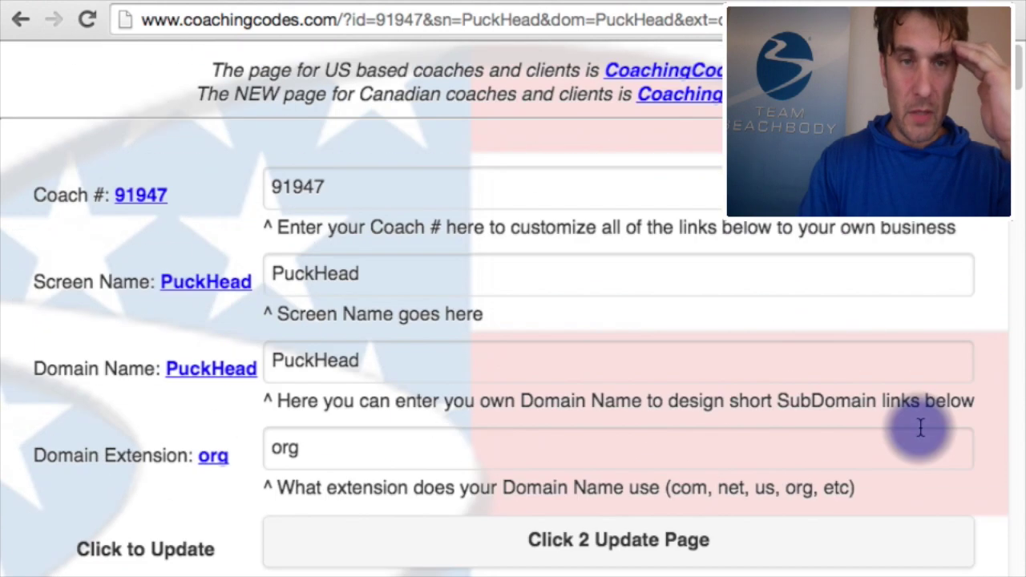
scroll(919, 428, "up", 8)
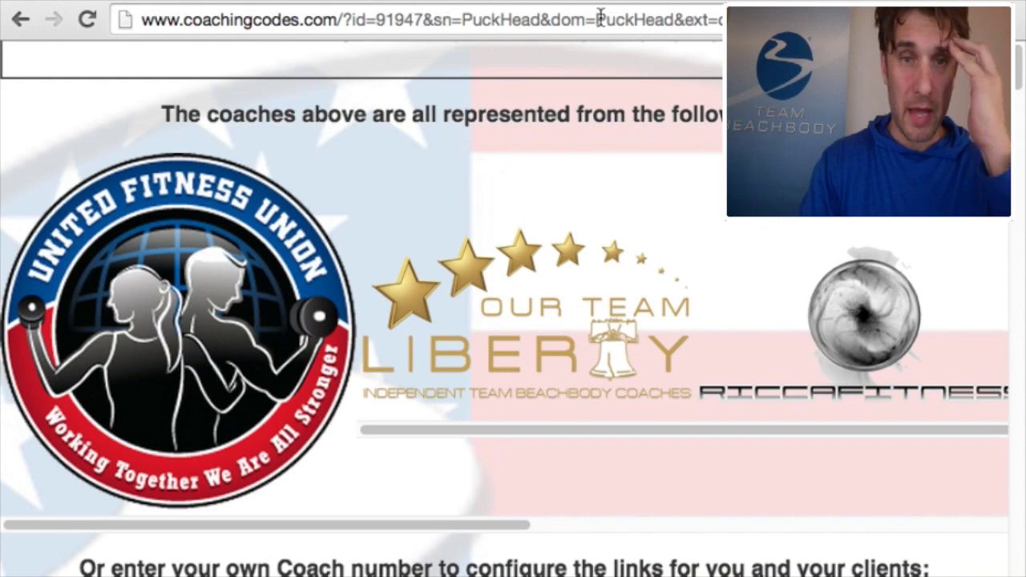
Select the personalized page address in the address bar, then scroll down the page.
left_click_drag(720, 20, 222, 22)
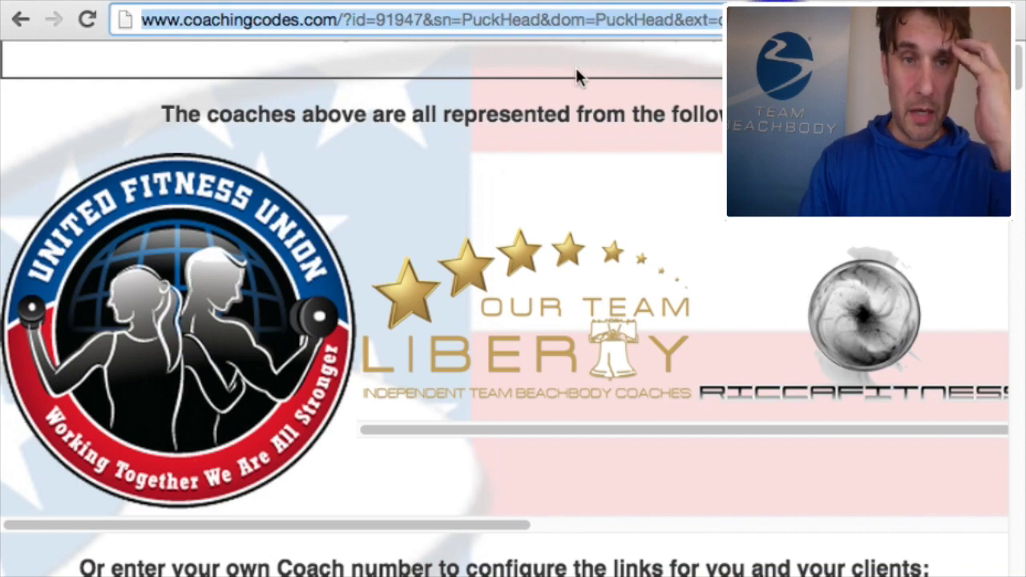
scroll(505, 308, "down", 12)
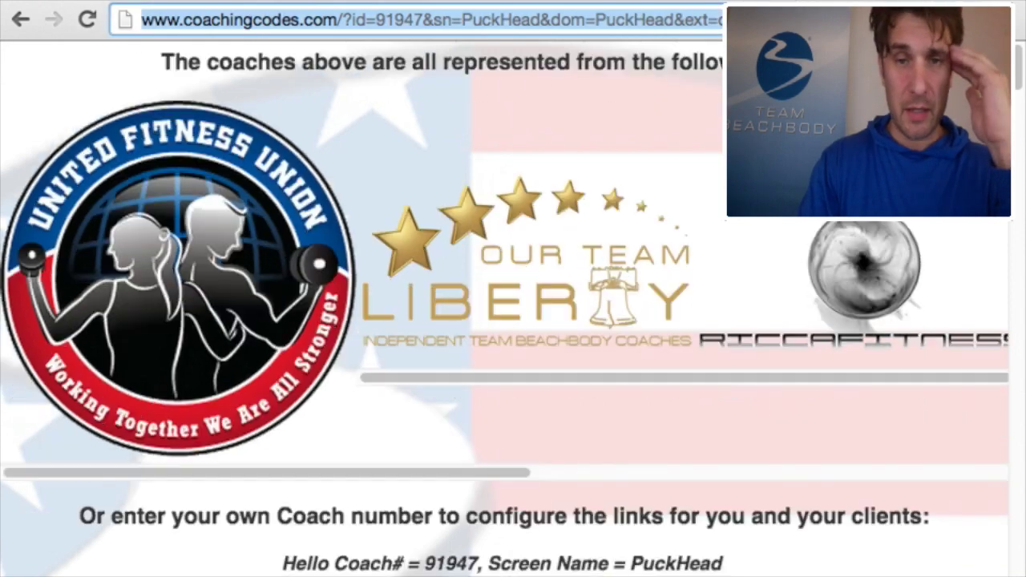
scroll(505, 309, "down", 6)
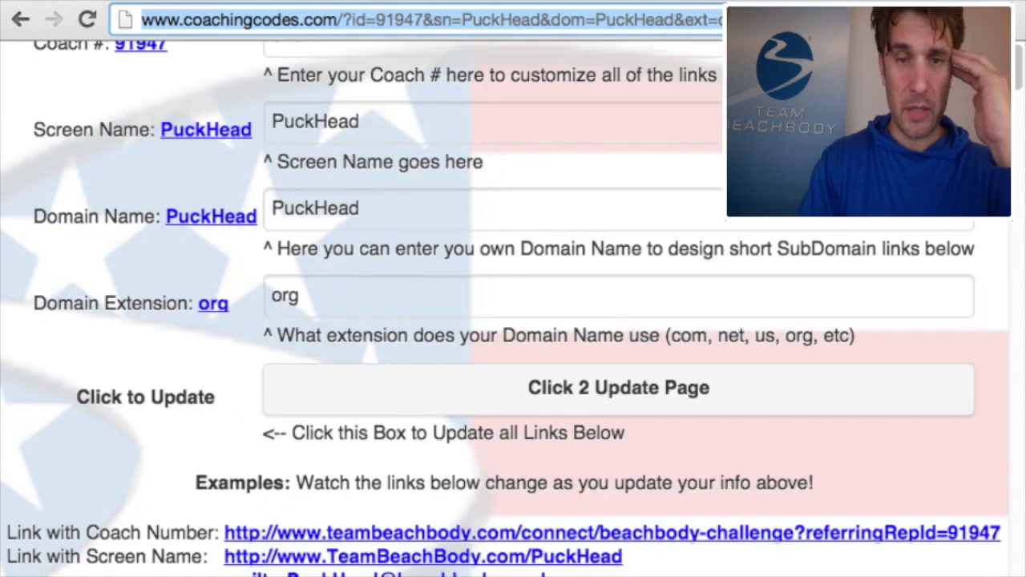
scroll(561, 170, "down", 10)
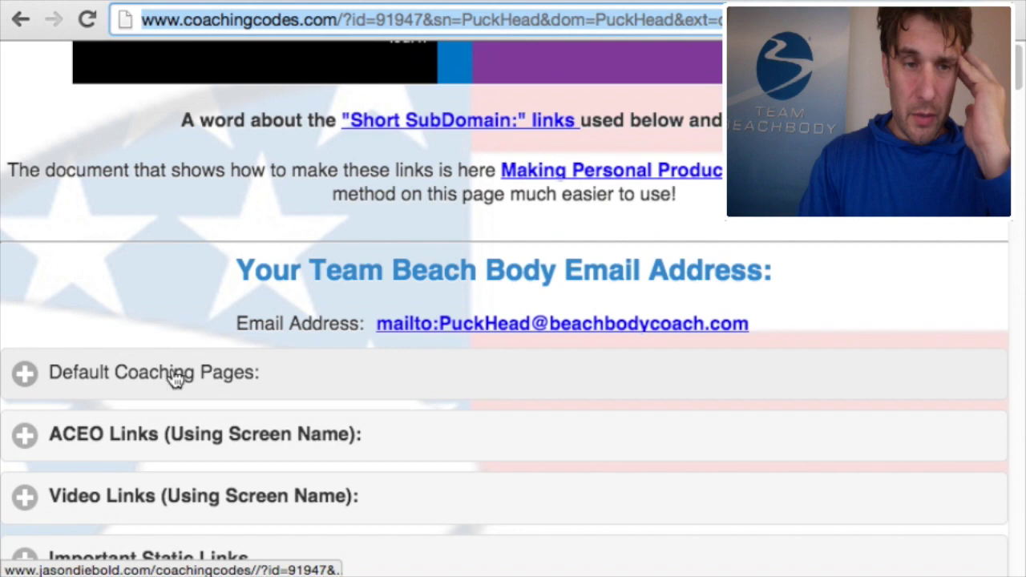
Expand Default Coaching Pages and 4 FREE Coach Pages, then open Profile Page in a new tab.
left_click(24, 378)
scroll(255, 366, "down", 3)
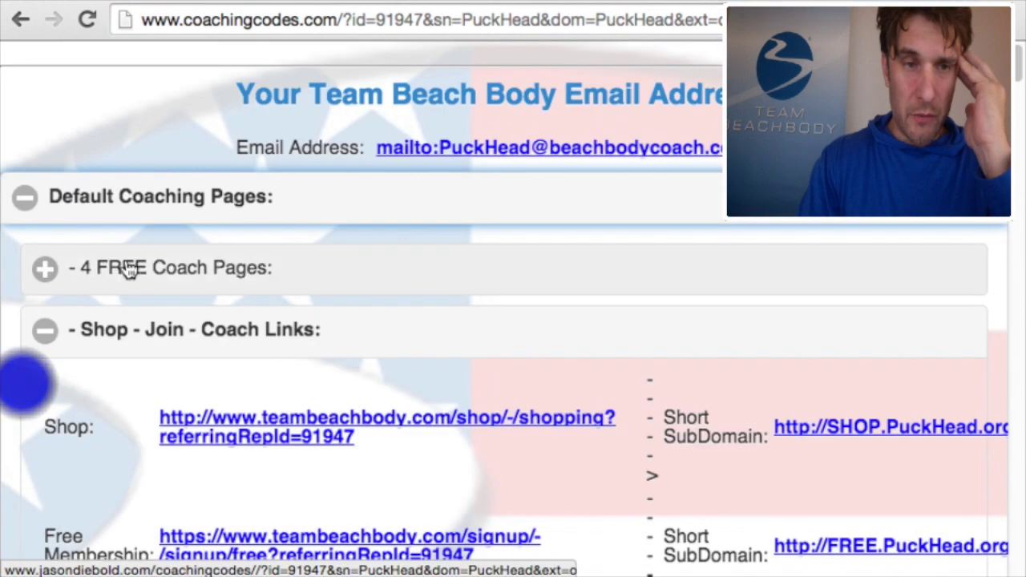
left_click(45, 272)
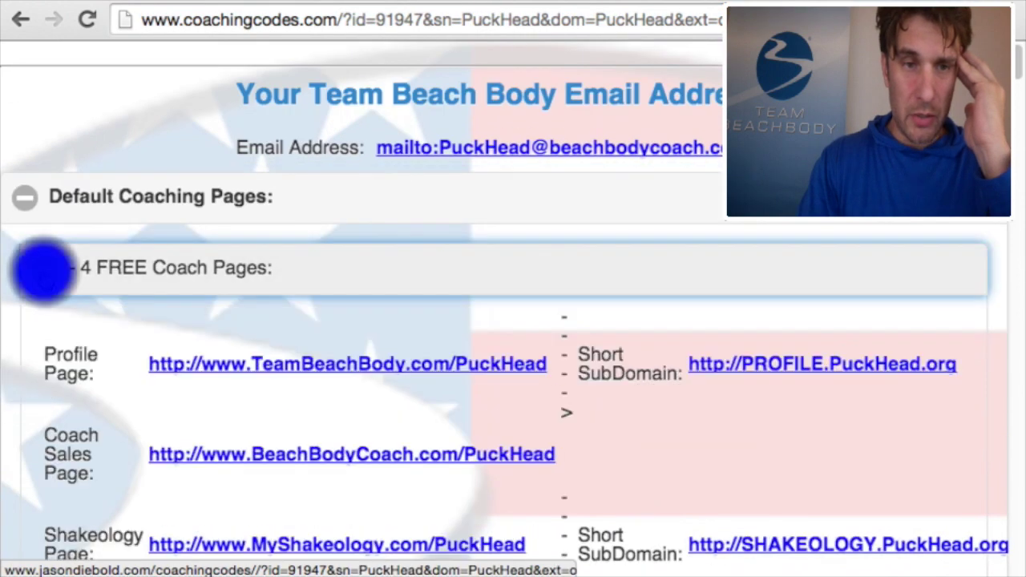
left_click(44, 270)
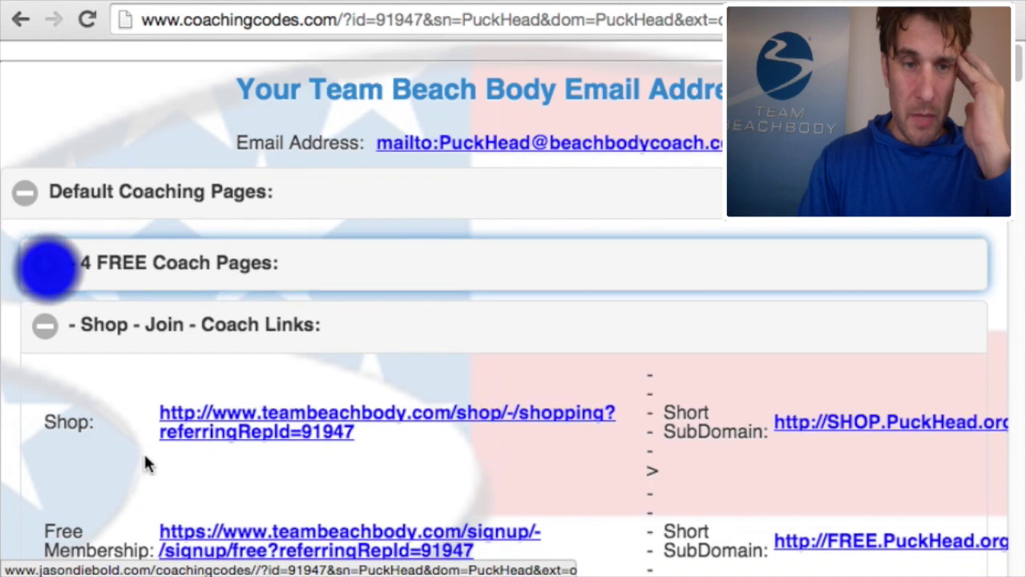
scroll(160, 457, "down", 2)
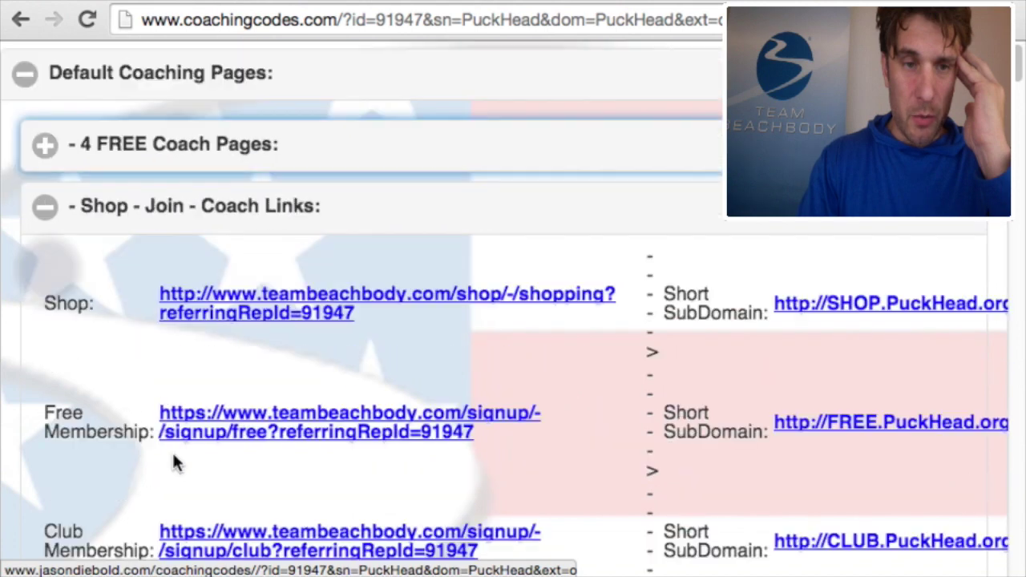
left_click(45, 145)
right_click(256, 252)
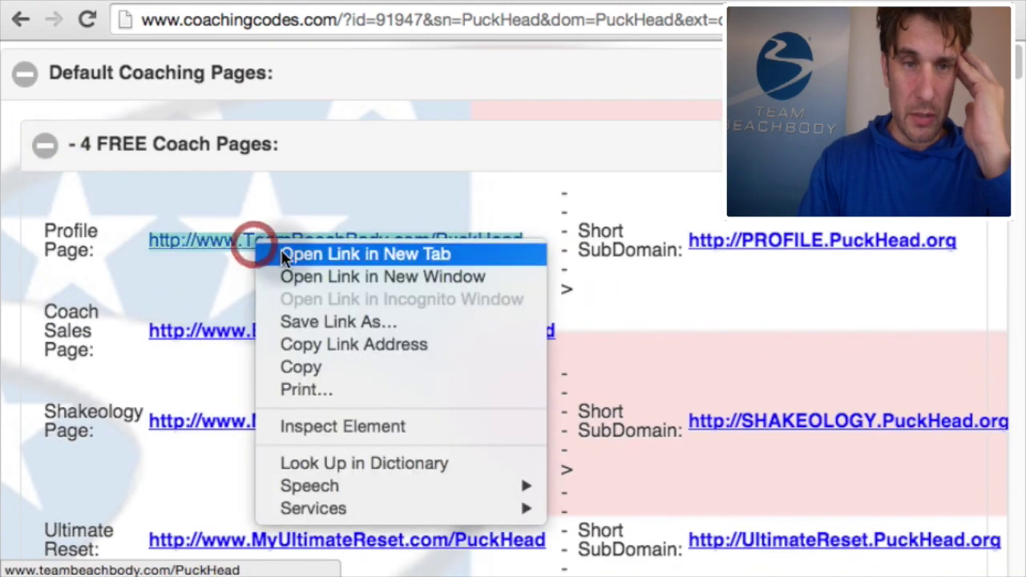
left_click(277, 251)
Check the Team Beachbody profile and the screen name in its address, then go back to CoachingCodes.com.
left_click(405, 4)
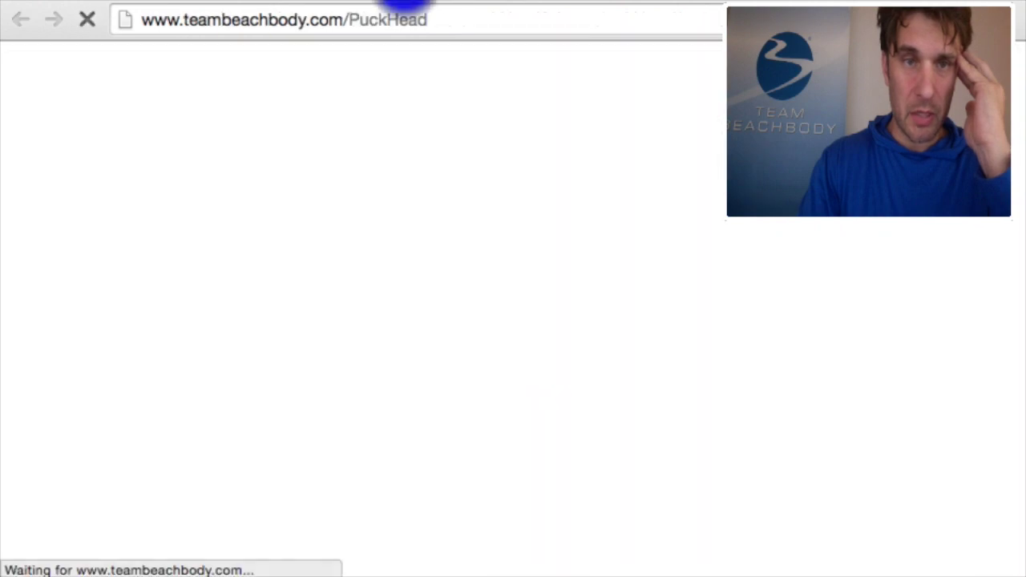
scroll(485, 365, "down", 5)
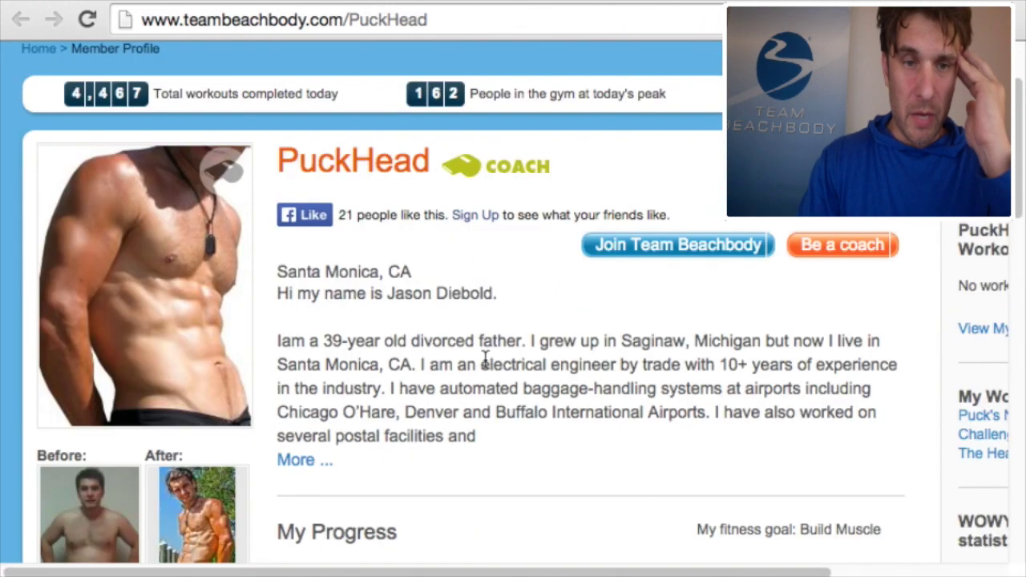
scroll(485, 366, "up", 4)
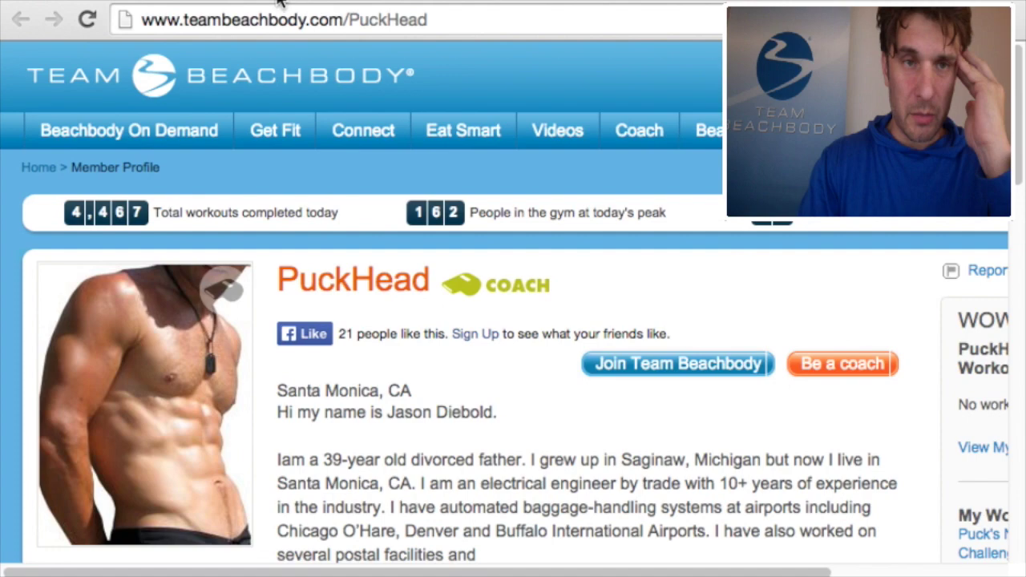
left_click_drag(458, 19, 377, 25)
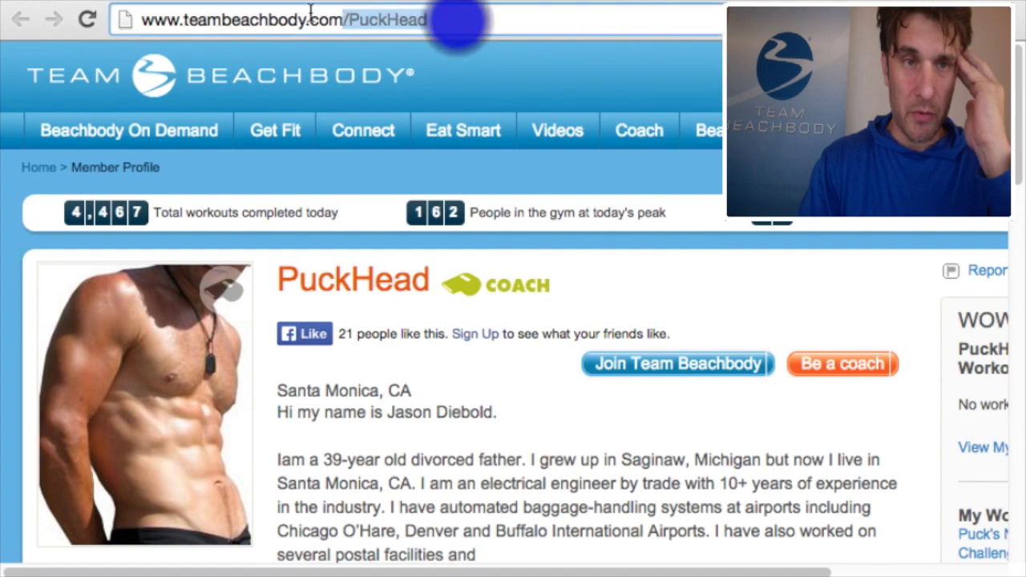
left_click(259, 3)
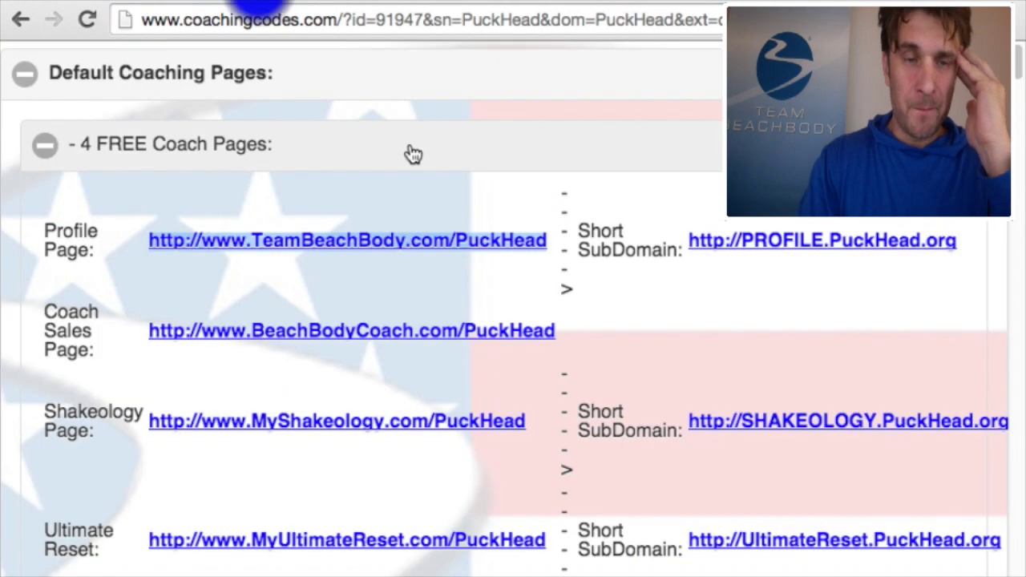
Collapse the coach page sections and open Beachbody Challenge Group Guides, briefly expanding Power 90.
left_click(46, 147)
left_click(46, 206)
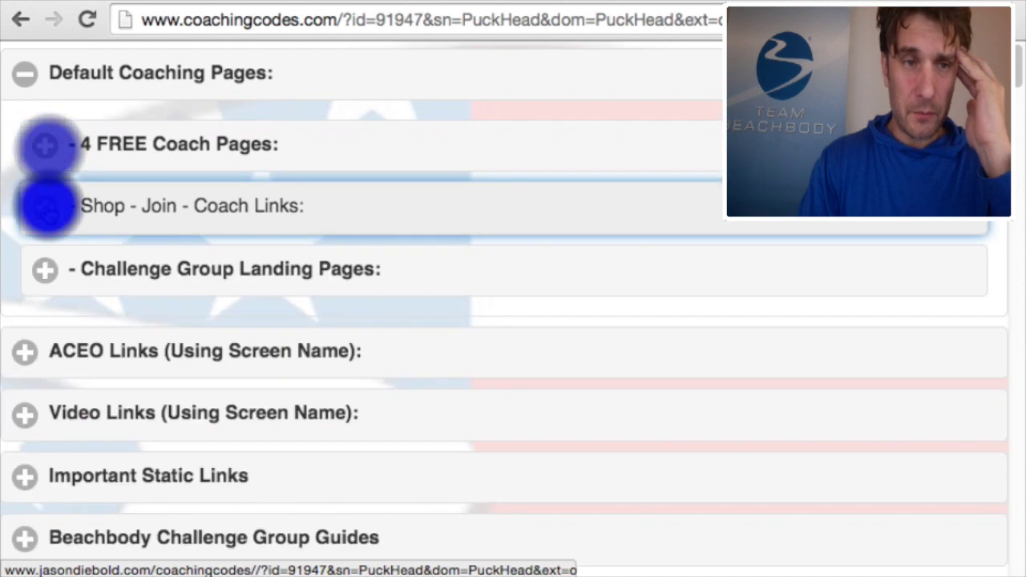
scroll(85, 230, "down", 5)
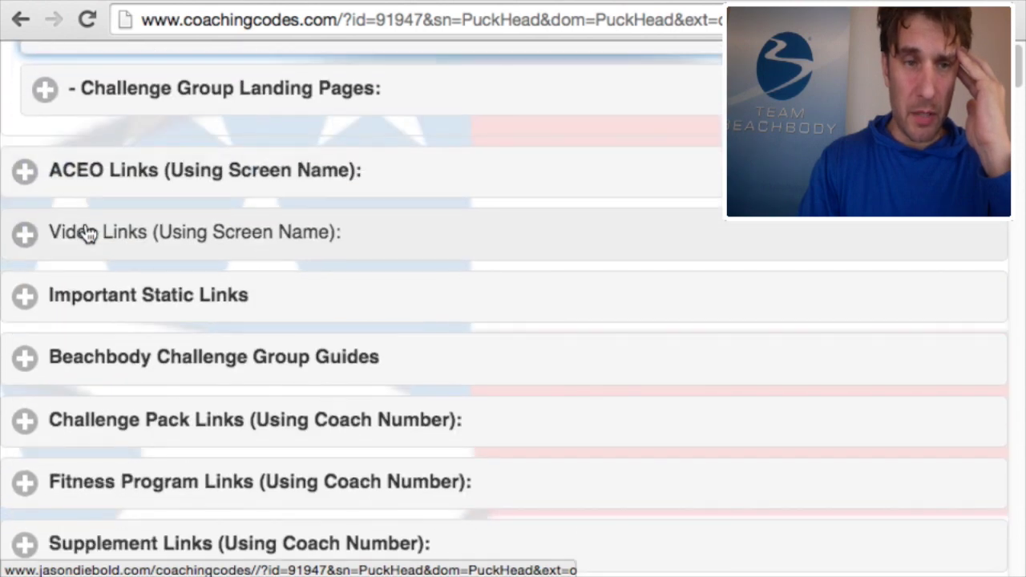
scroll(85, 229, "down", 1)
scroll(81, 241, "down", 1)
left_click(22, 302)
left_click(69, 509)
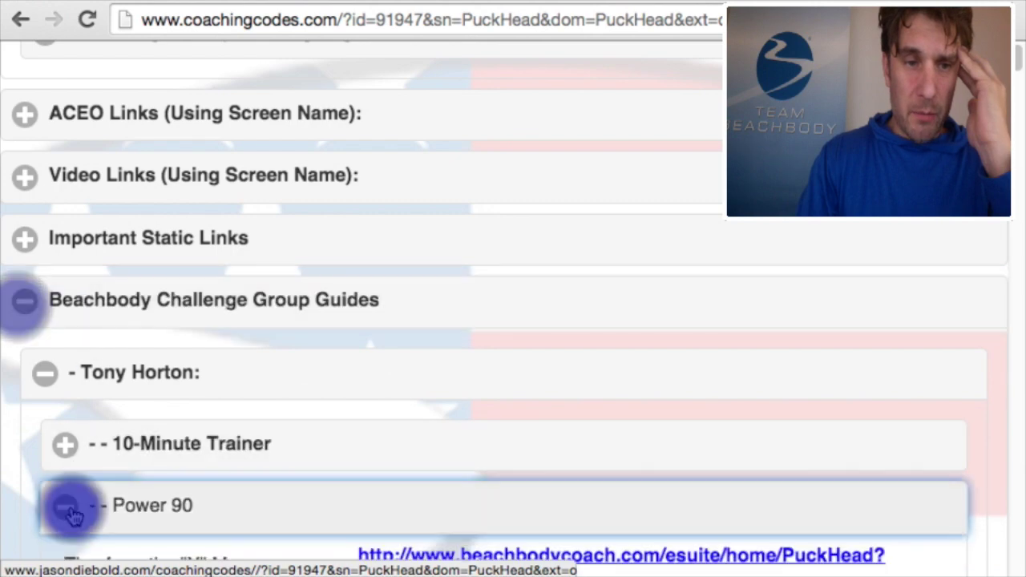
scroll(72, 515, "down", 5)
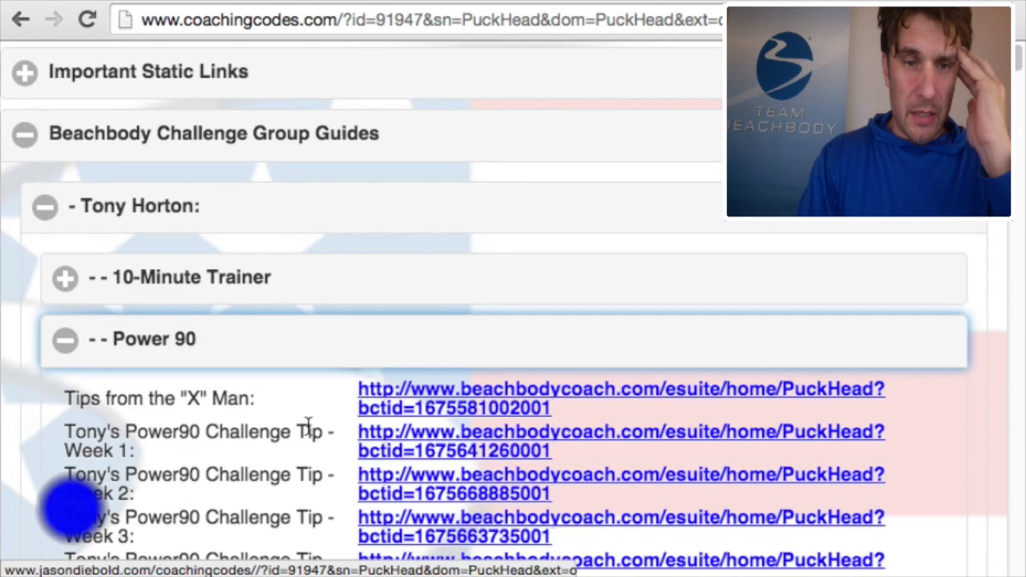
left_click(42, 345)
Expand the Body Beast challenge group links and open the Week 3 link.
scroll(75, 355, "down", 1)
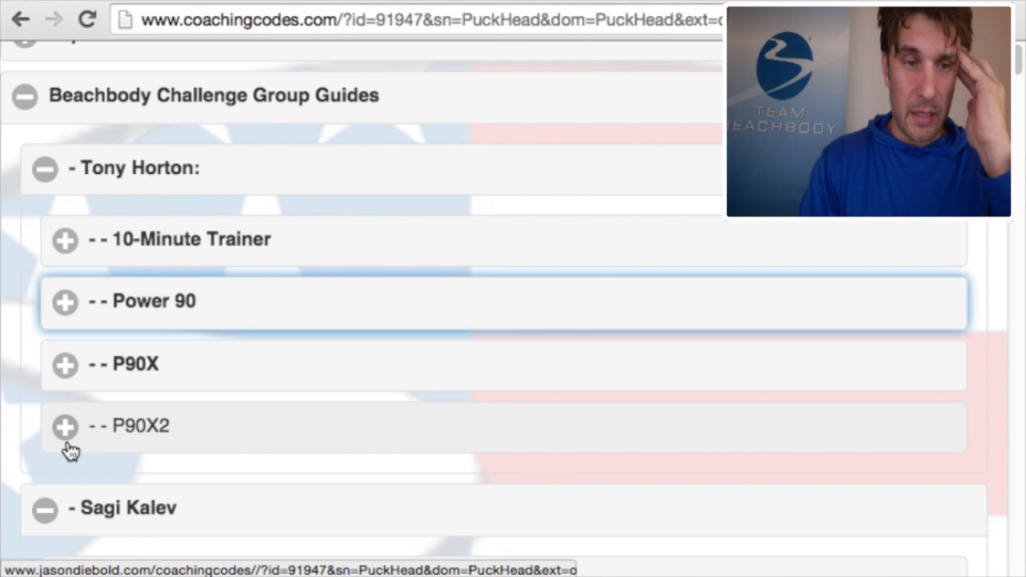
left_click(48, 517)
scroll(50, 522, "down", 4)
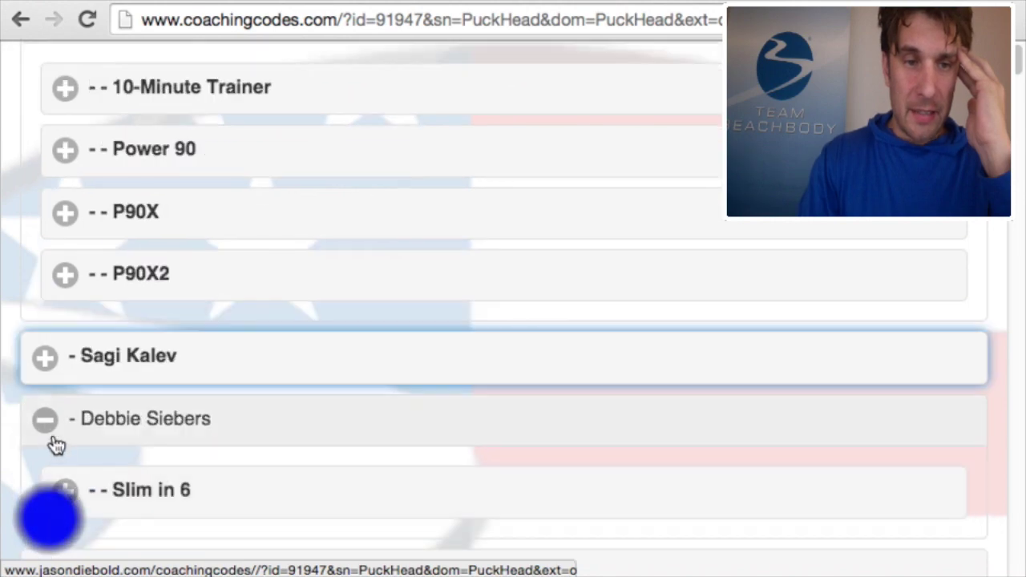
left_click(47, 361)
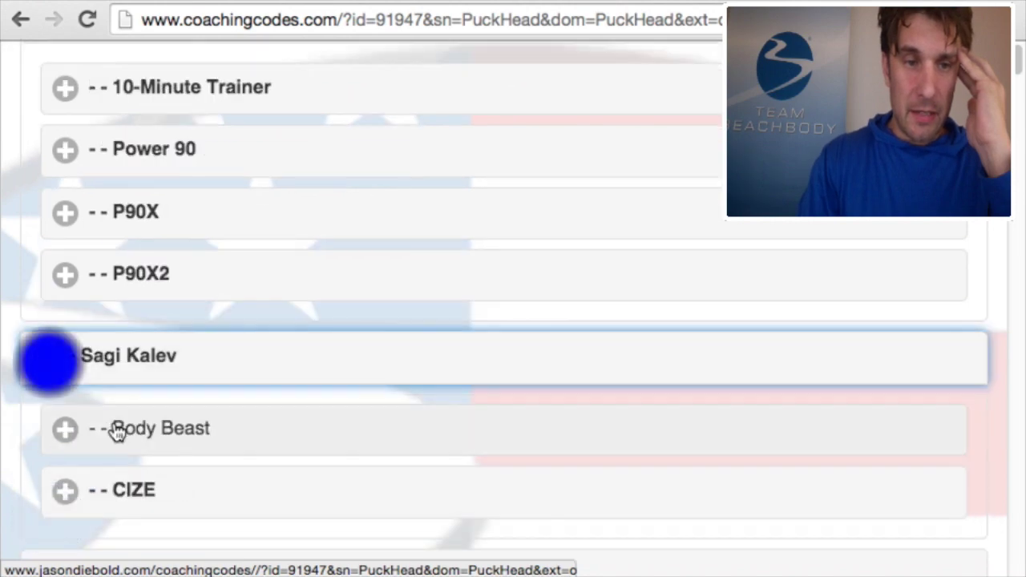
left_click(64, 433)
scroll(374, 451, "down", 1)
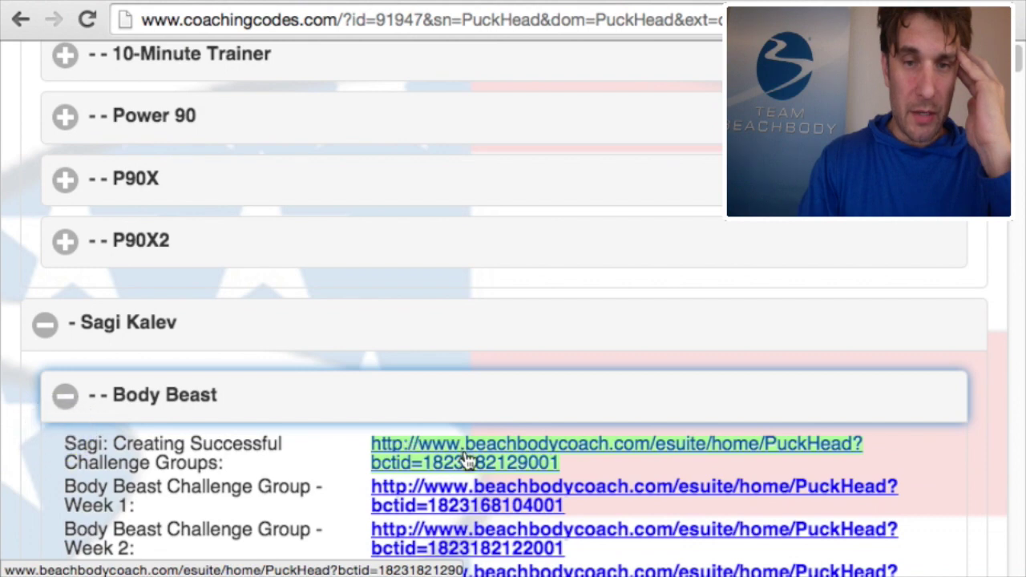
scroll(467, 463, "down", 3)
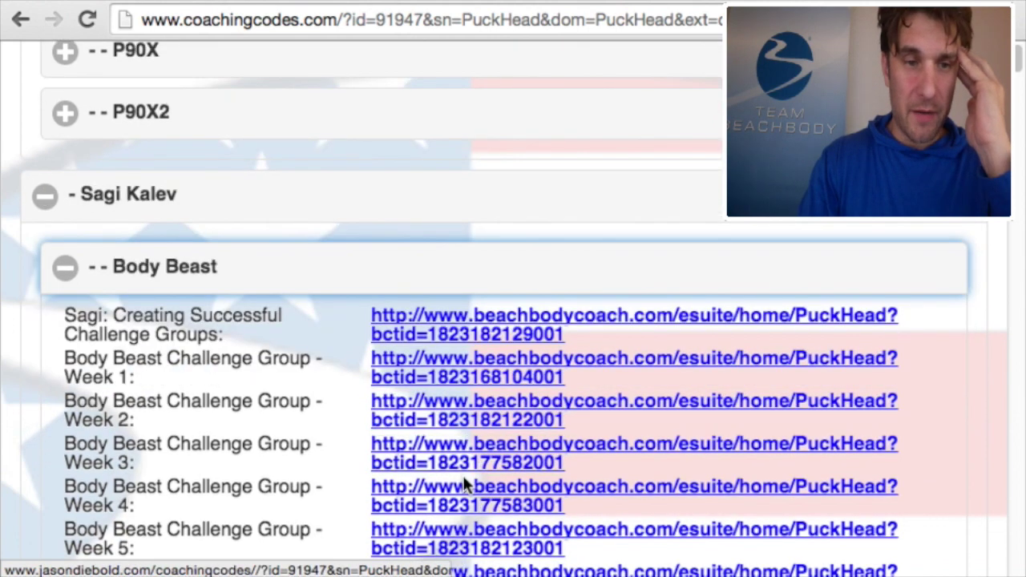
left_click(463, 472)
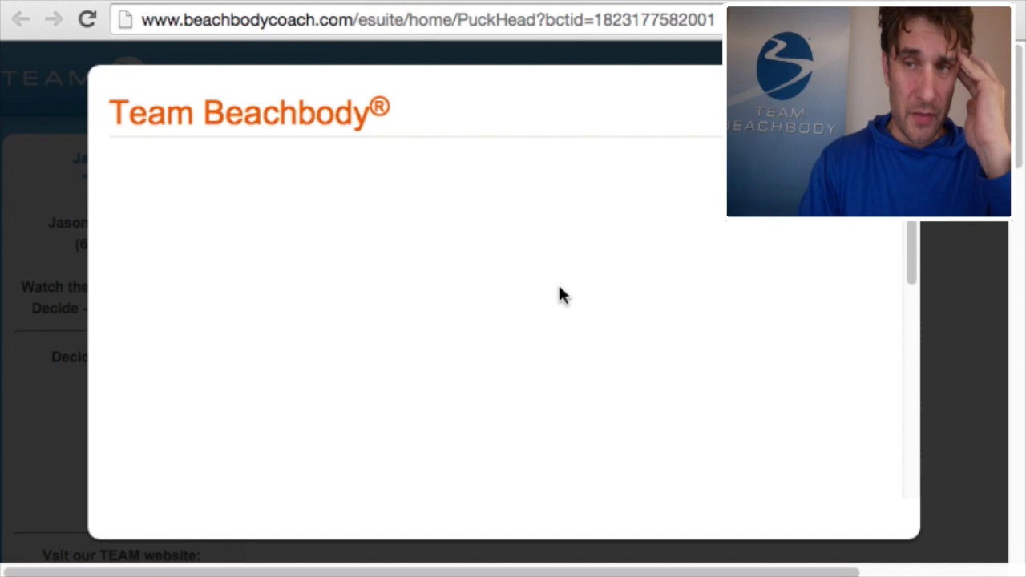
Play and pause the Body Beast Week 3 challenge video, check its Share options, then close the overlay.
left_click(597, 178)
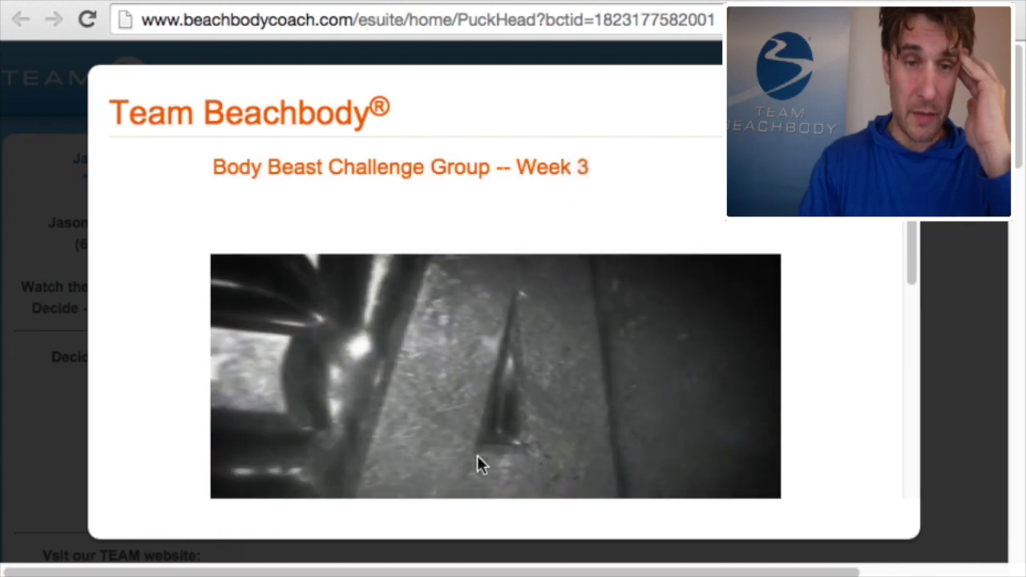
scroll(475, 457, "down", 5)
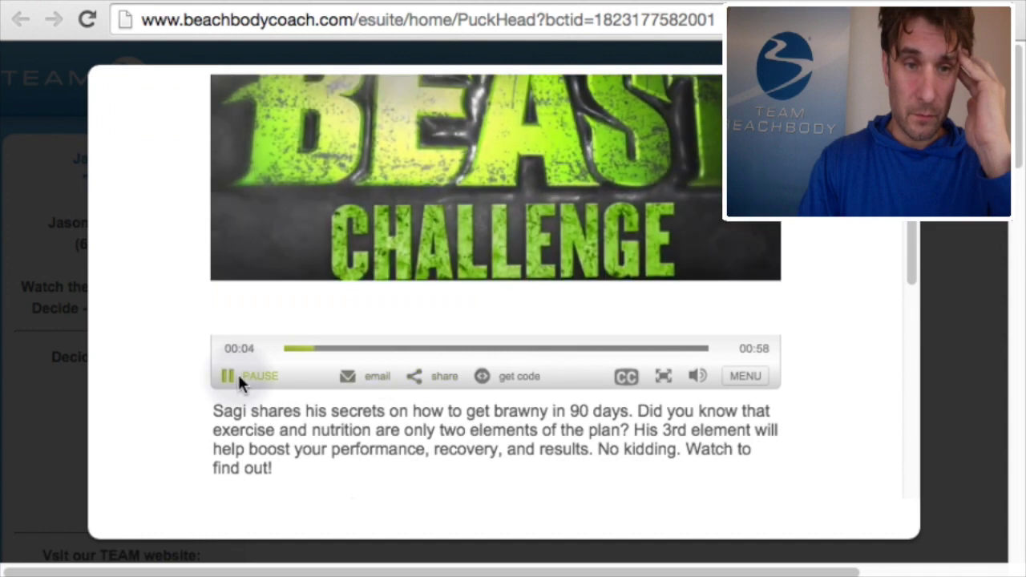
left_click(235, 374)
left_click(435, 376)
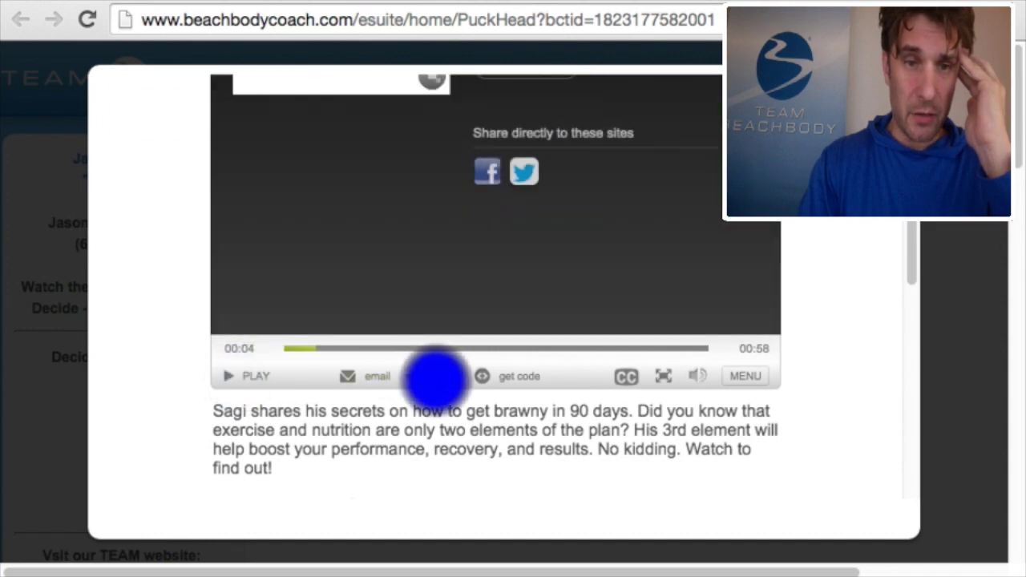
scroll(489, 363, "up", 3)
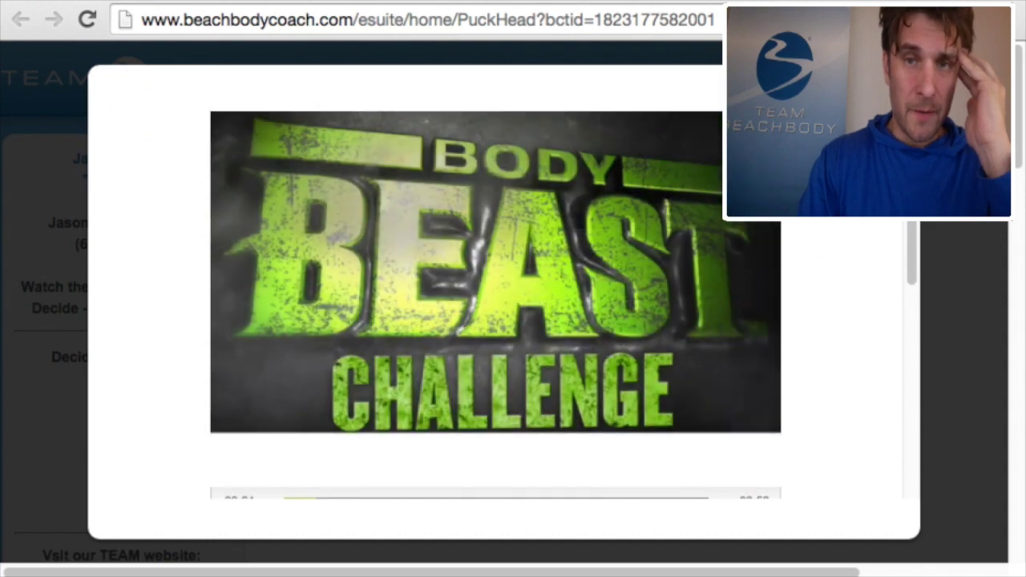
key("Escape")
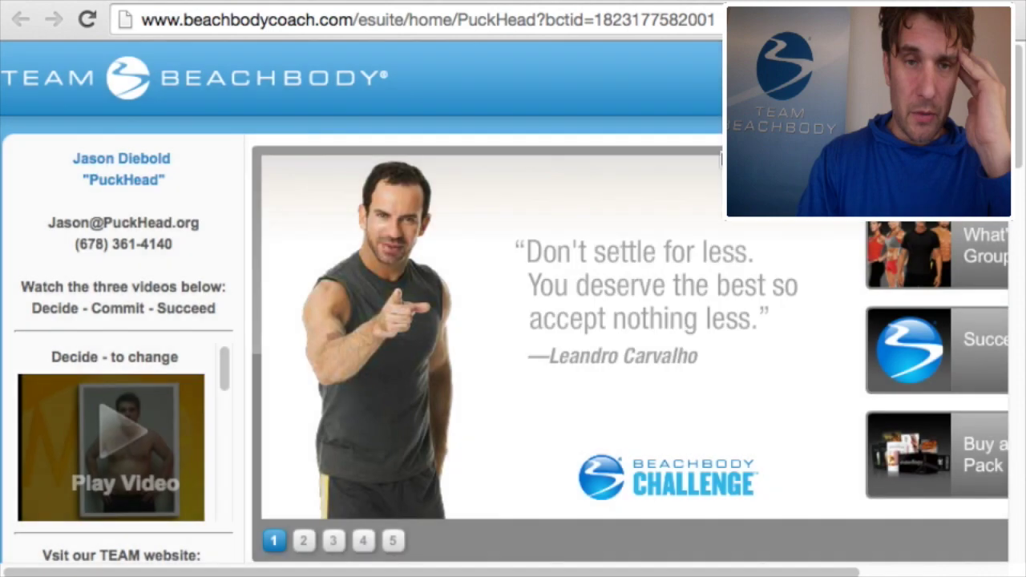
left_click(259, 4)
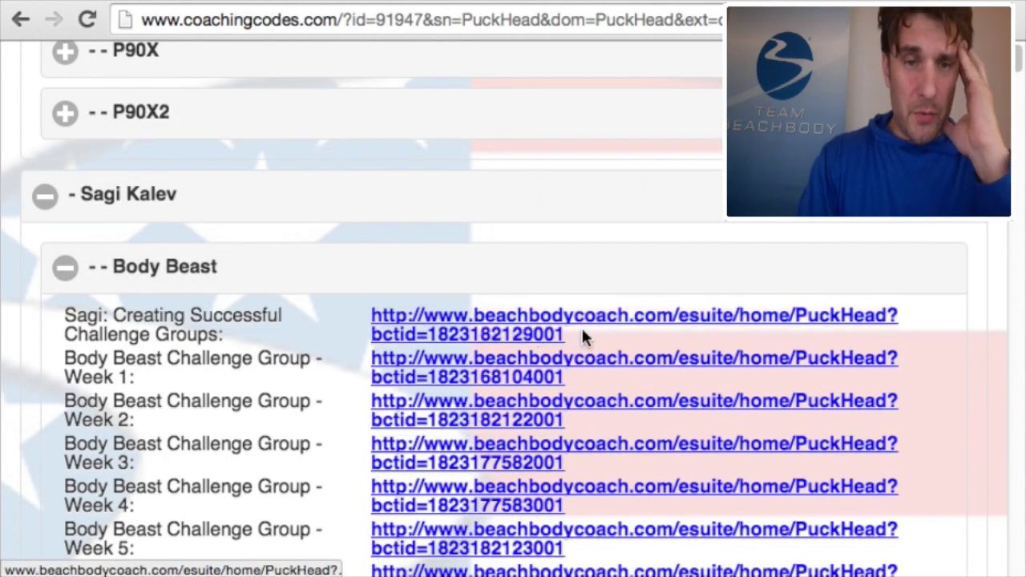
Copy the address of the Creating Successful Challenge Groups link.
left_click_drag(561, 336, 373, 329)
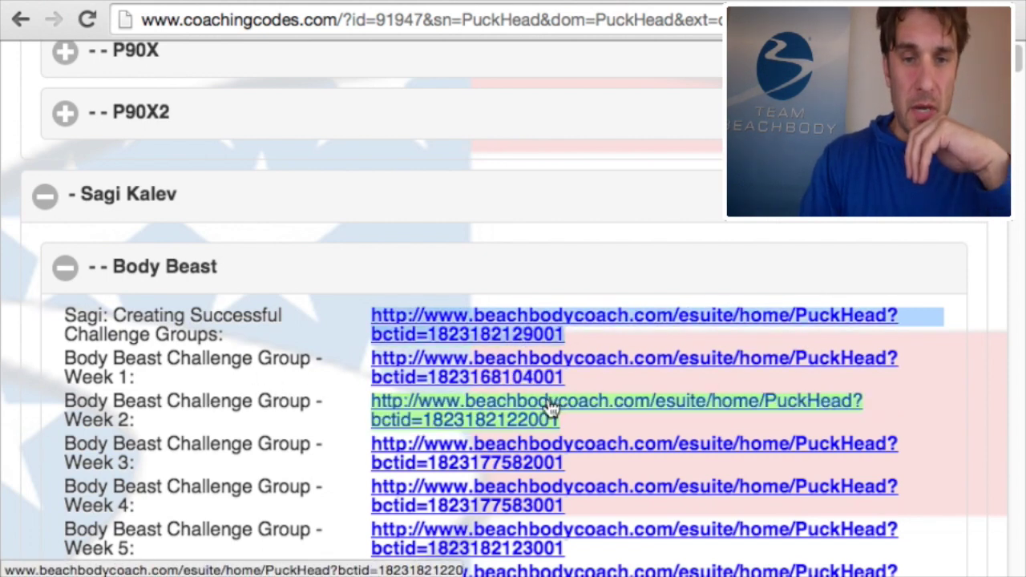
right_click(523, 340)
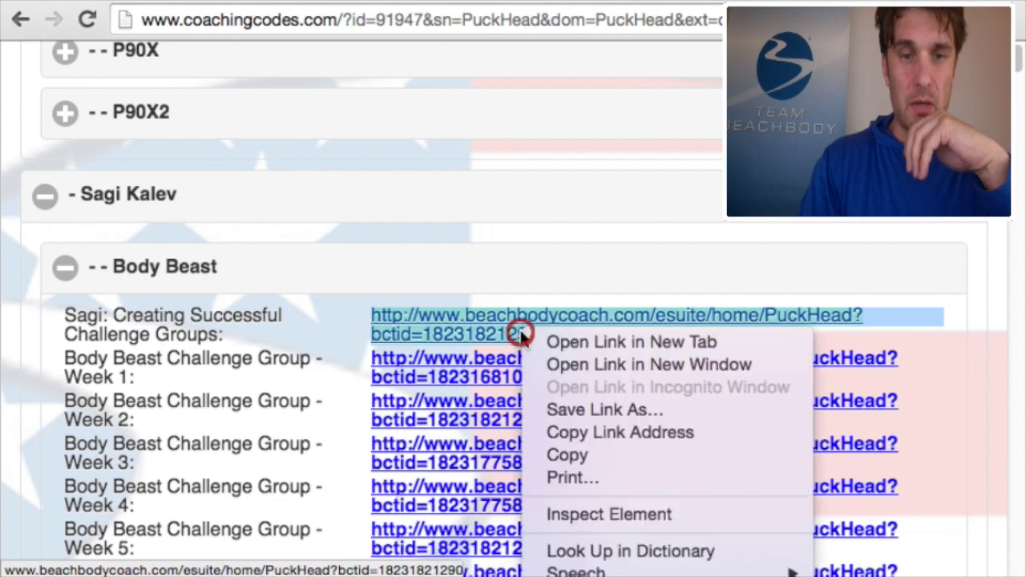
left_click(567, 453)
Paste the copied link into the current address bar and load it.
left_click(566, 22)
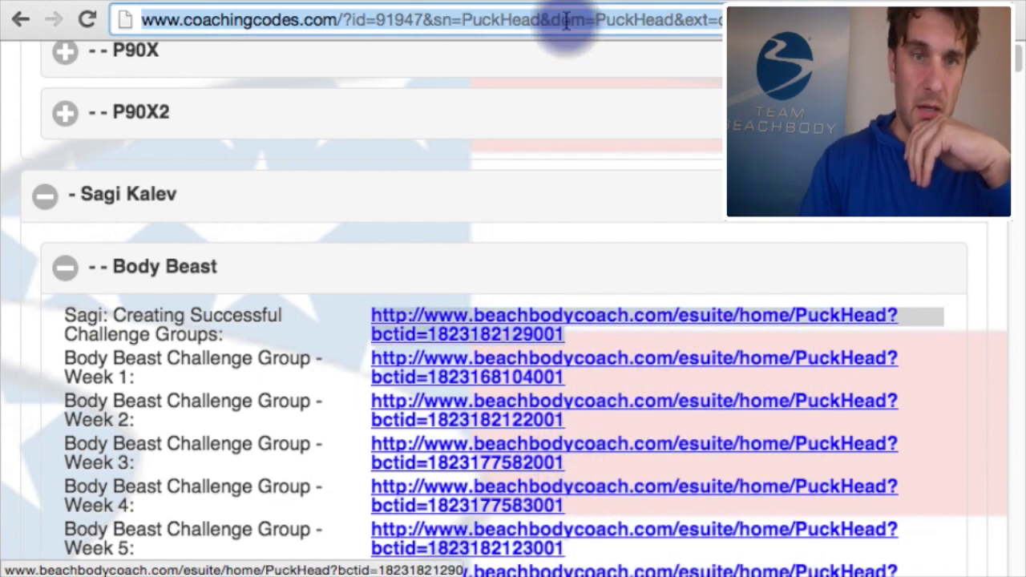
key("super+v")
key("Return")
left_click(510, 23)
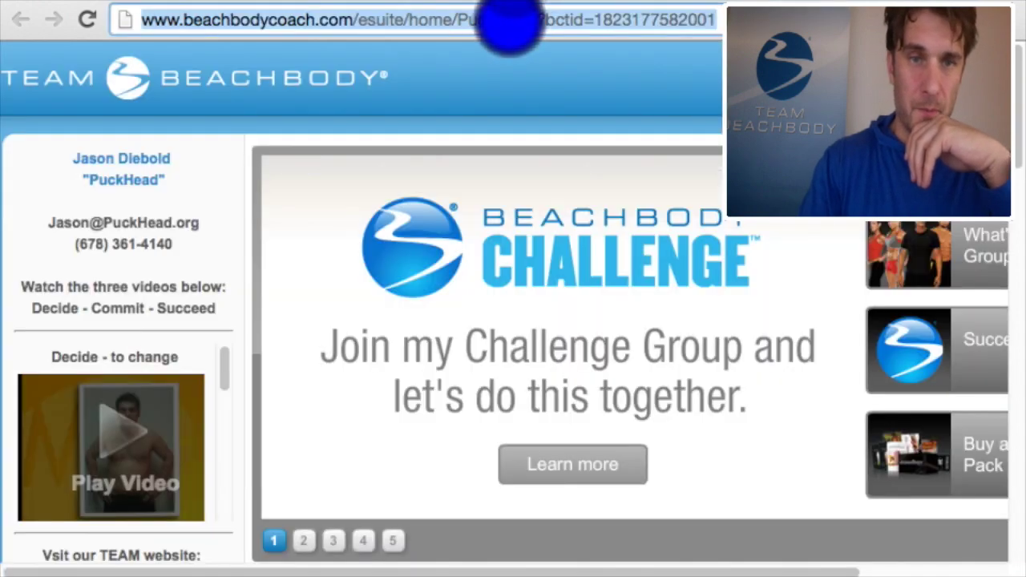
Paste the Creating Successful Challenge Groups link into the coach tab's address bar.
key("super+v")
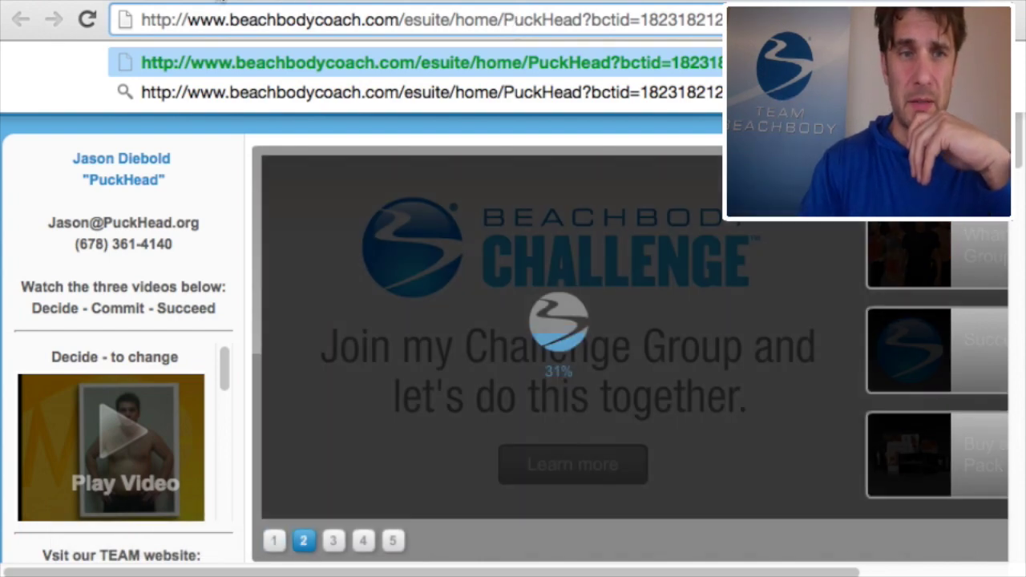
key("ctrl+Tab")
Collapse the Body Beast link list, its trainer group and the Beachbody Challenge Group Guides section.
left_click(65, 268)
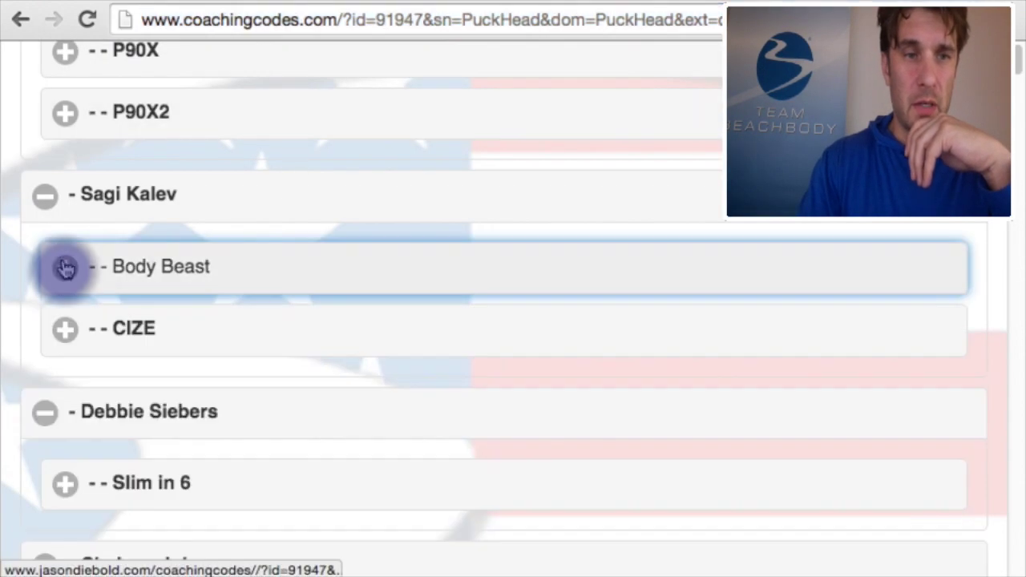
left_click(45, 207)
scroll(228, 254, "down", 8)
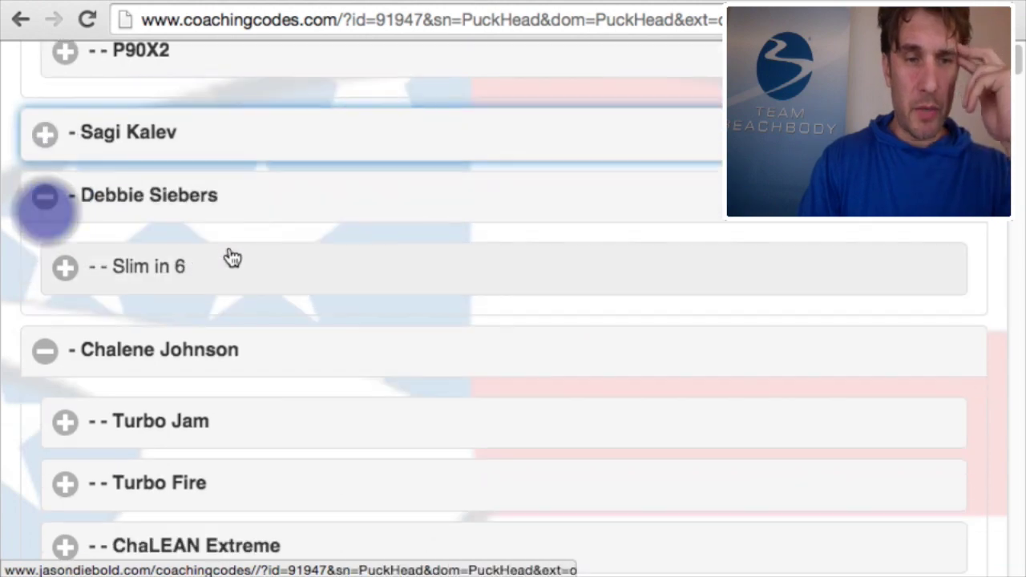
scroll(229, 255, "up", 7)
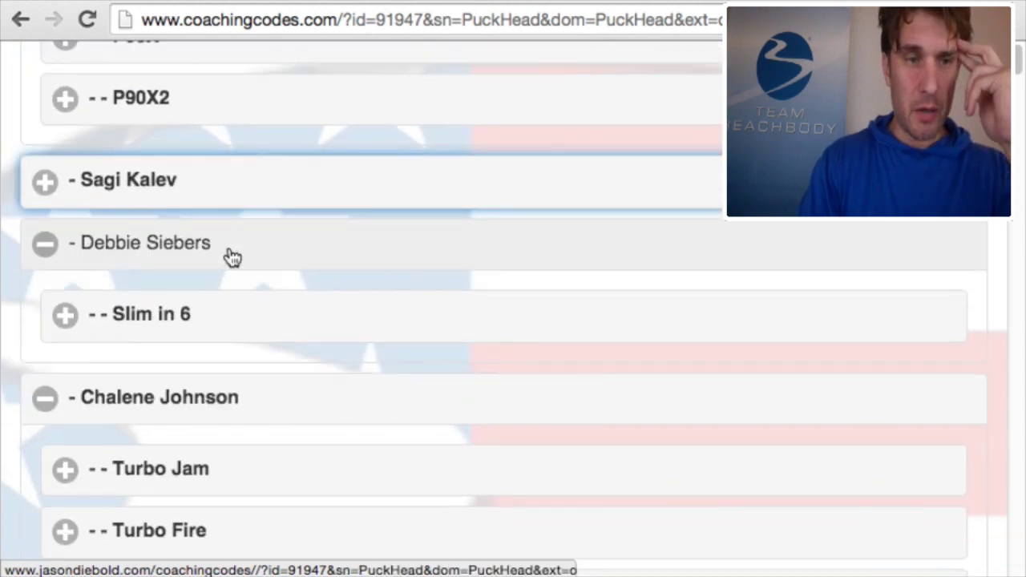
scroll(230, 255, "up", 5)
scroll(231, 255, "up", 5)
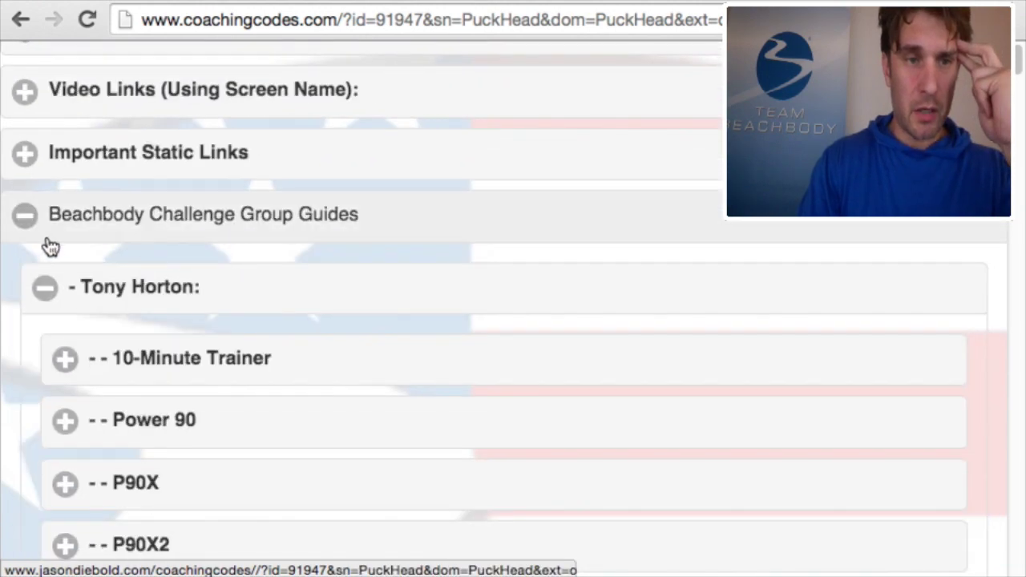
left_click(25, 215)
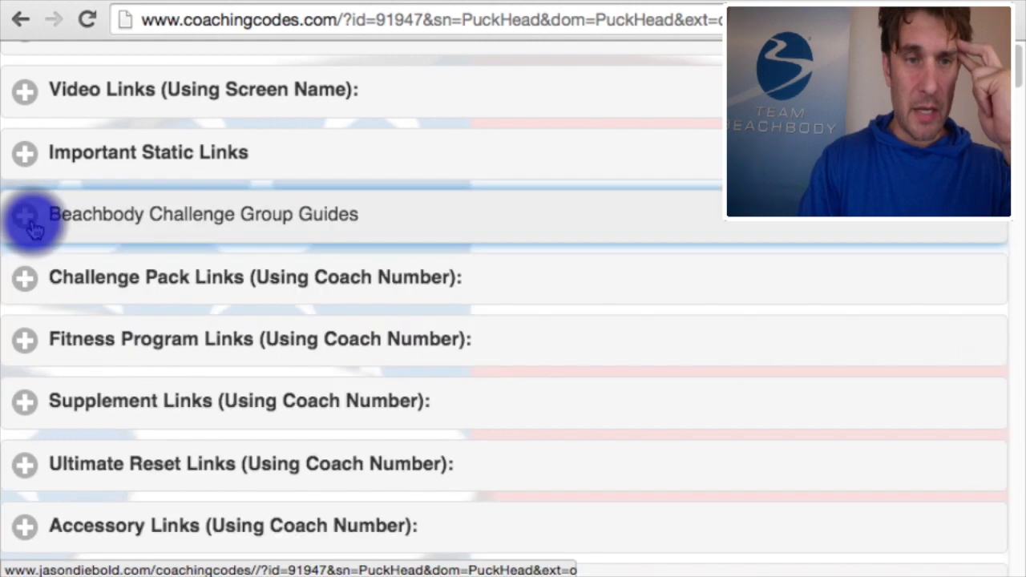
Expand Challenge Pack Links and toggle the March Promotions section closed and open again.
left_click(26, 283)
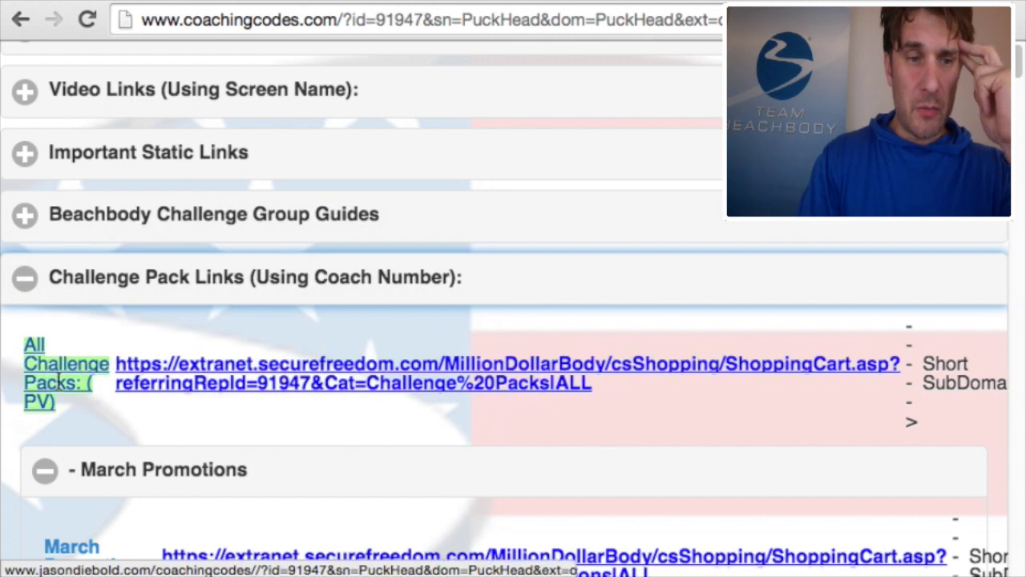
scroll(68, 393, "down", 2)
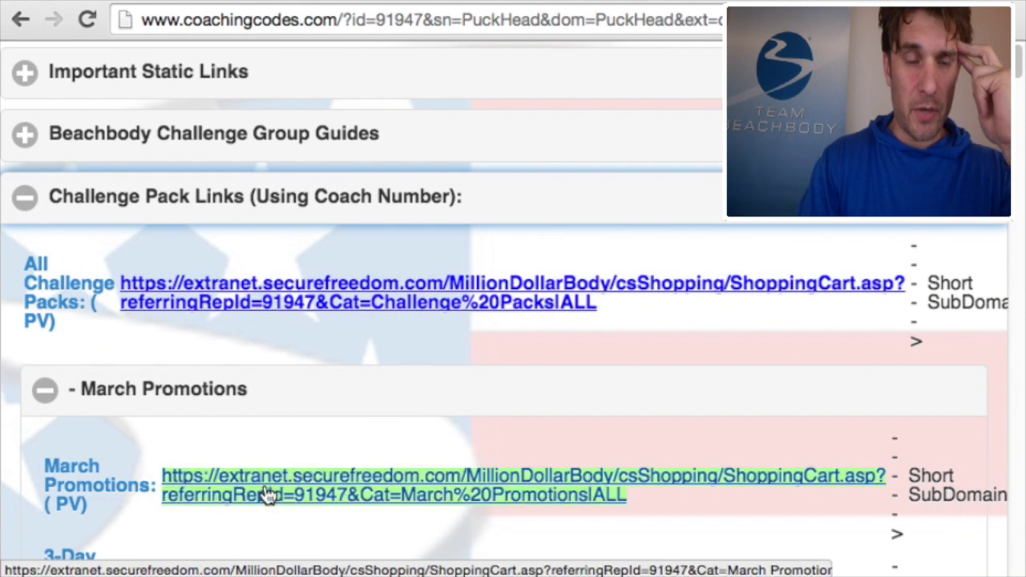
scroll(294, 360, "down", 1)
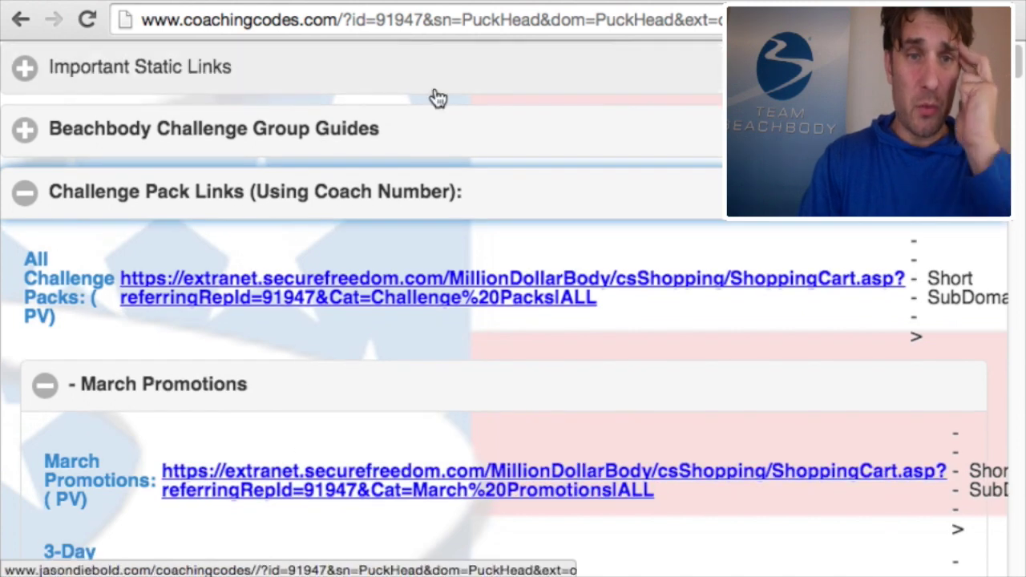
left_click(452, 6)
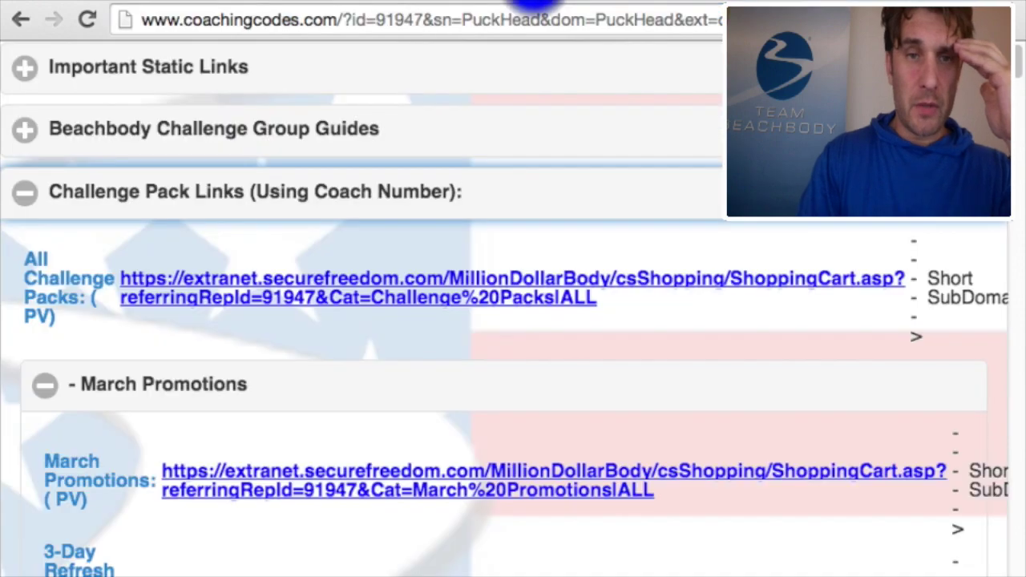
scroll(507, 101, "down", 3)
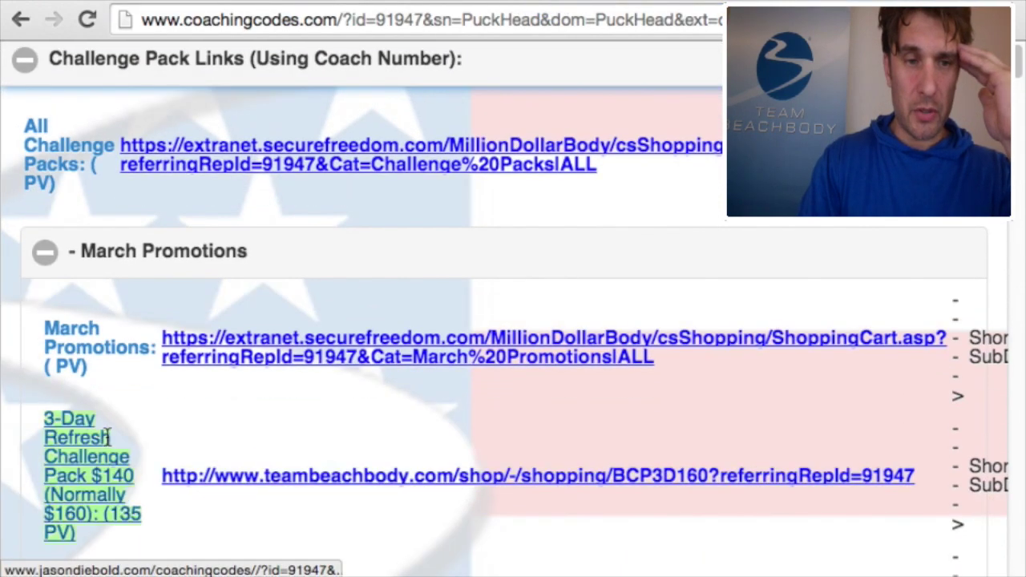
left_click(44, 258)
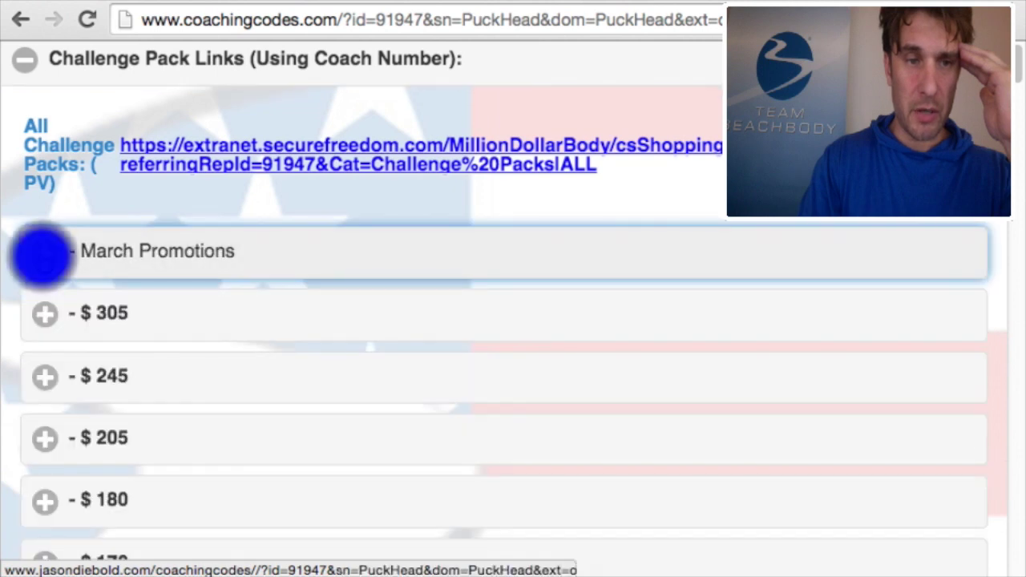
left_click(44, 252)
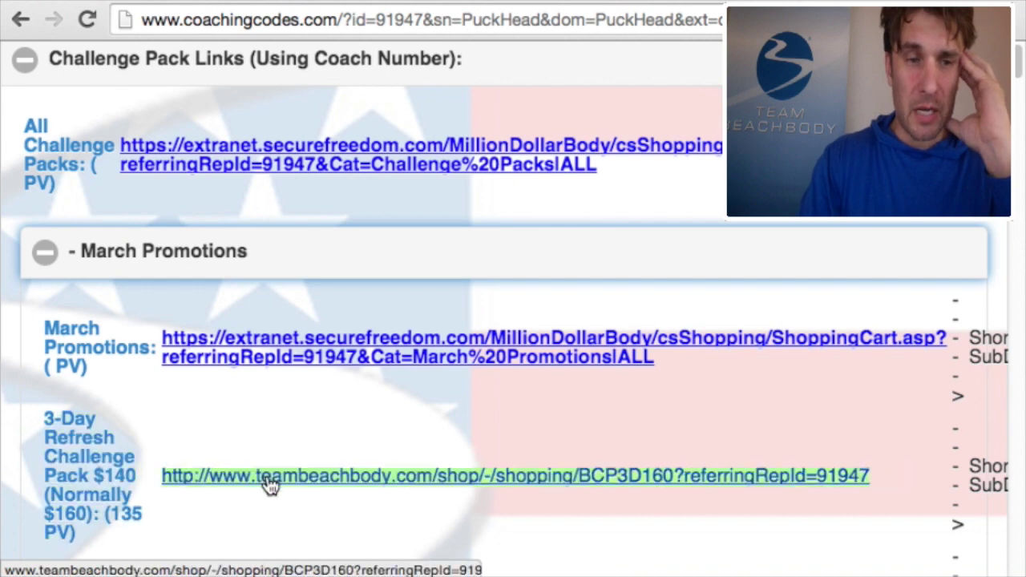
scroll(271, 486, "down", 15)
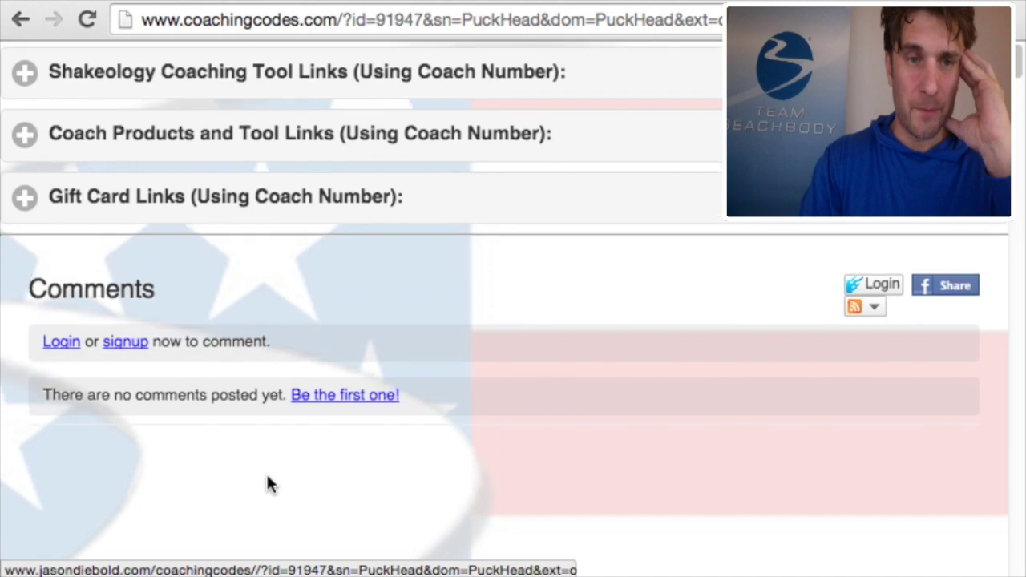
scroll(268, 484, "up", 10)
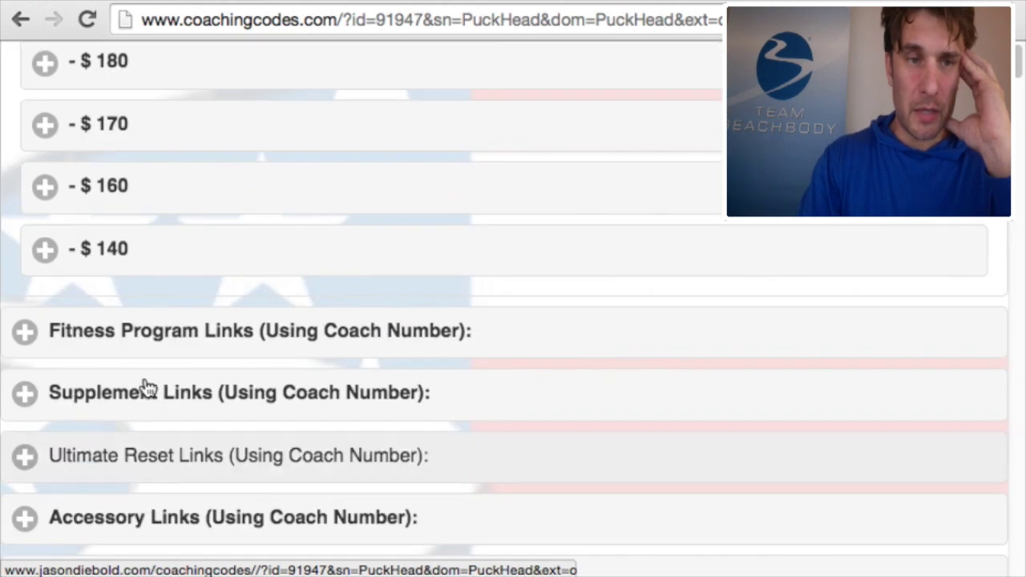
Expand the $140 group to check Turbo Jam, then swap it for the $160 price group.
left_click(45, 249)
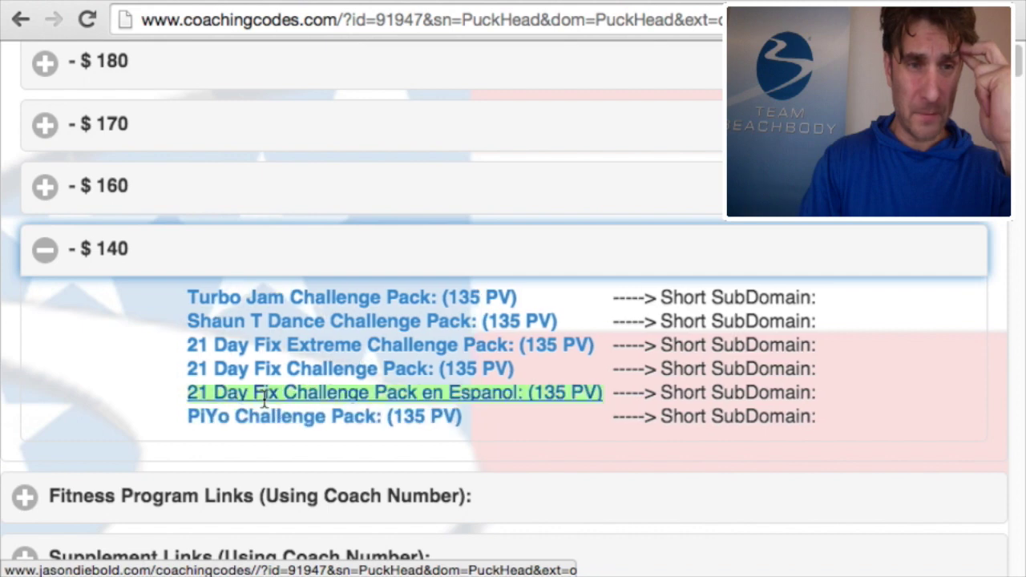
scroll(265, 405, "down", 1)
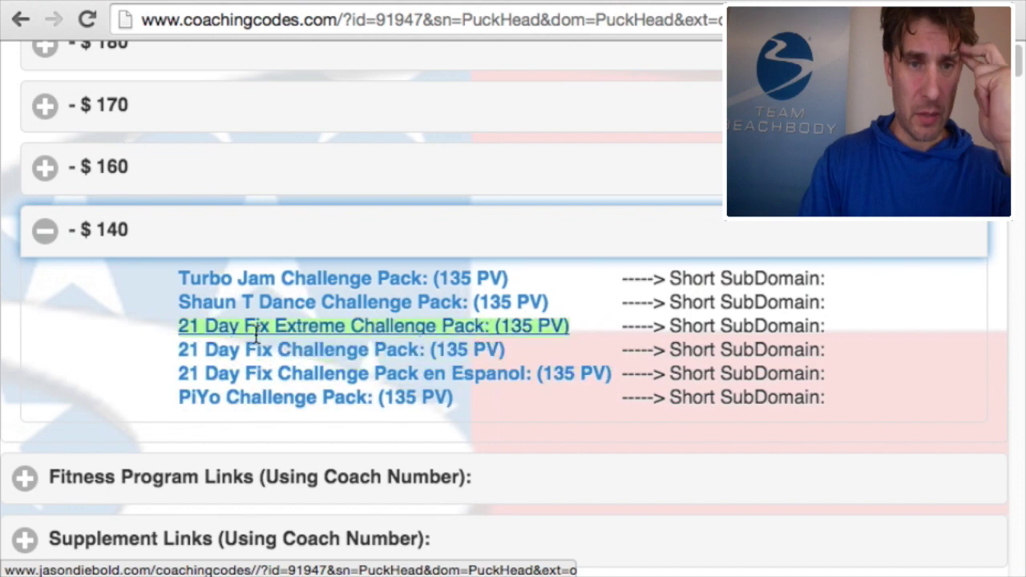
left_click(277, 277)
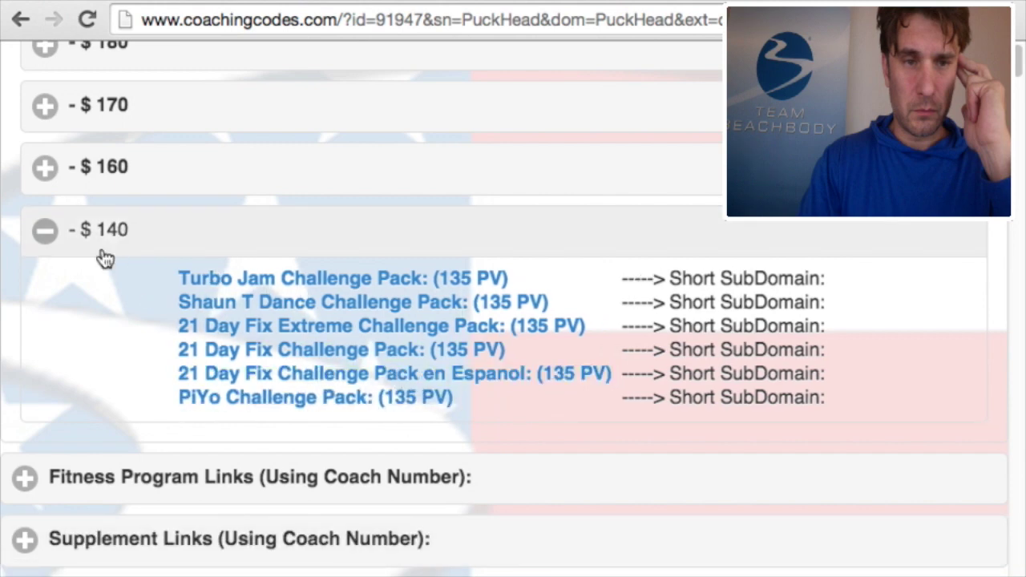
left_click(45, 230)
left_click(46, 166)
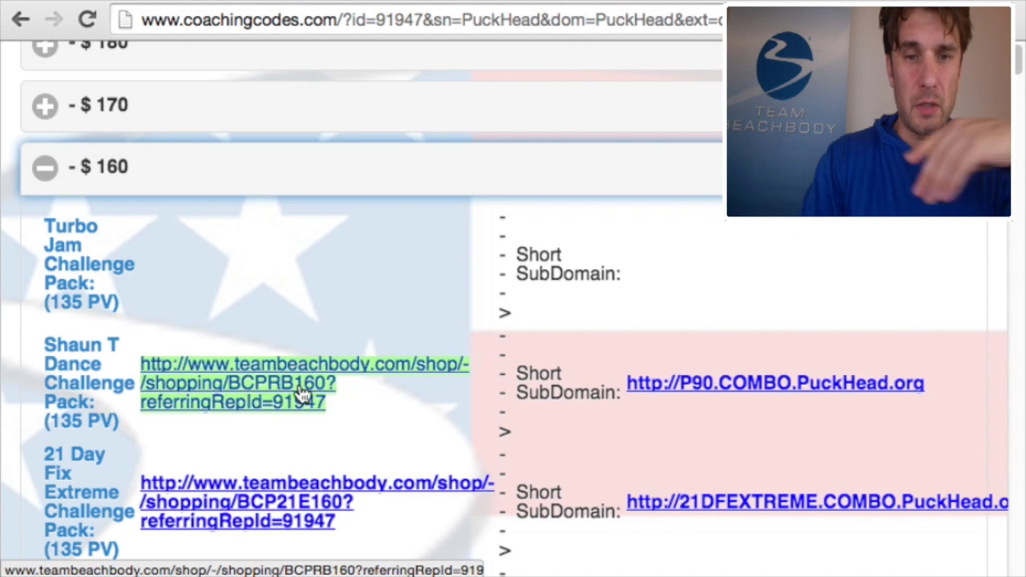
right_click(264, 388)
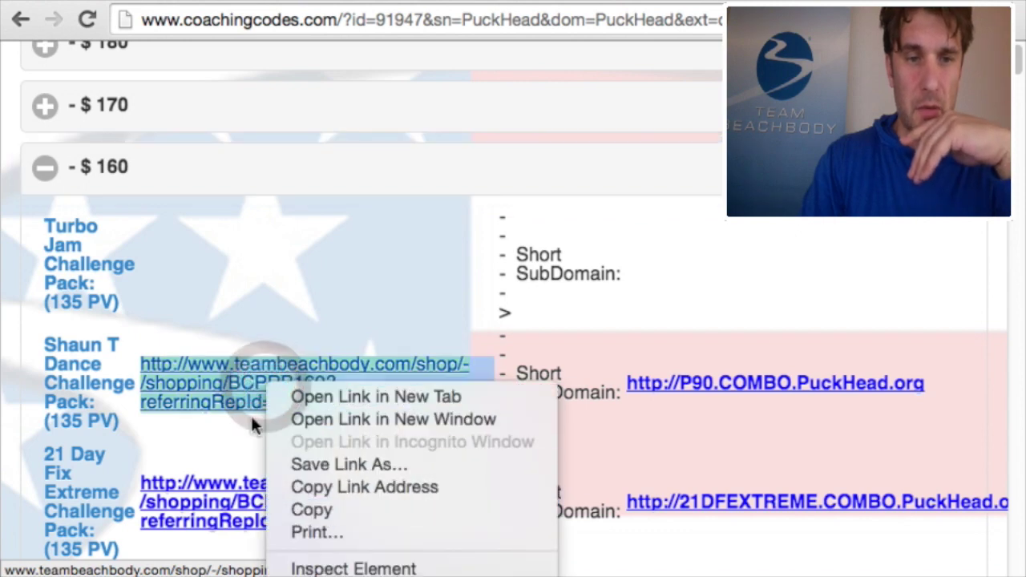
Open the Shaun T Dance Challenge Pack link and check its shop page, item BCPRB160.
left_click(242, 392)
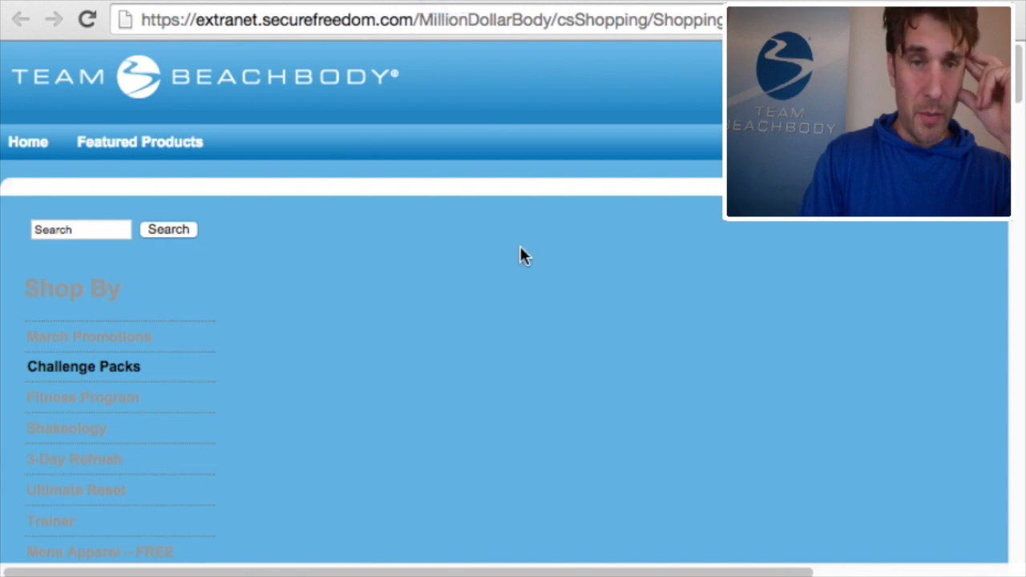
scroll(519, 288, "down", 10)
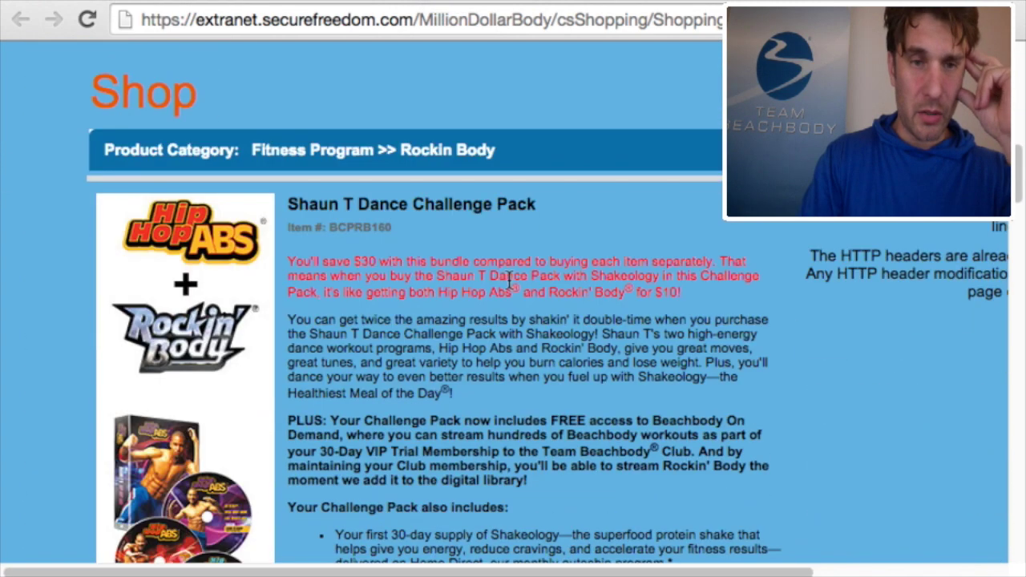
left_click(556, 196)
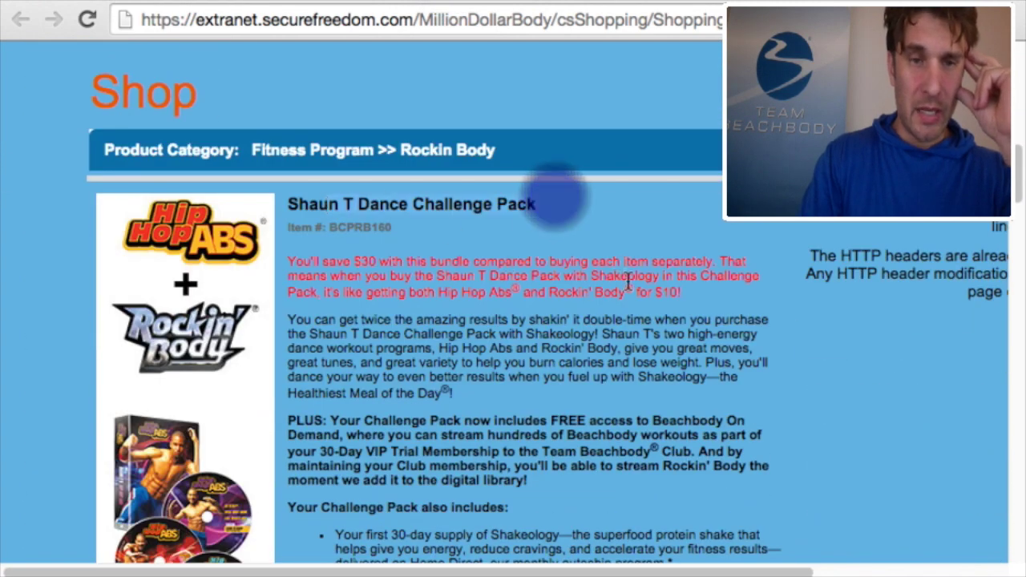
scroll(614, 289, "down", 3)
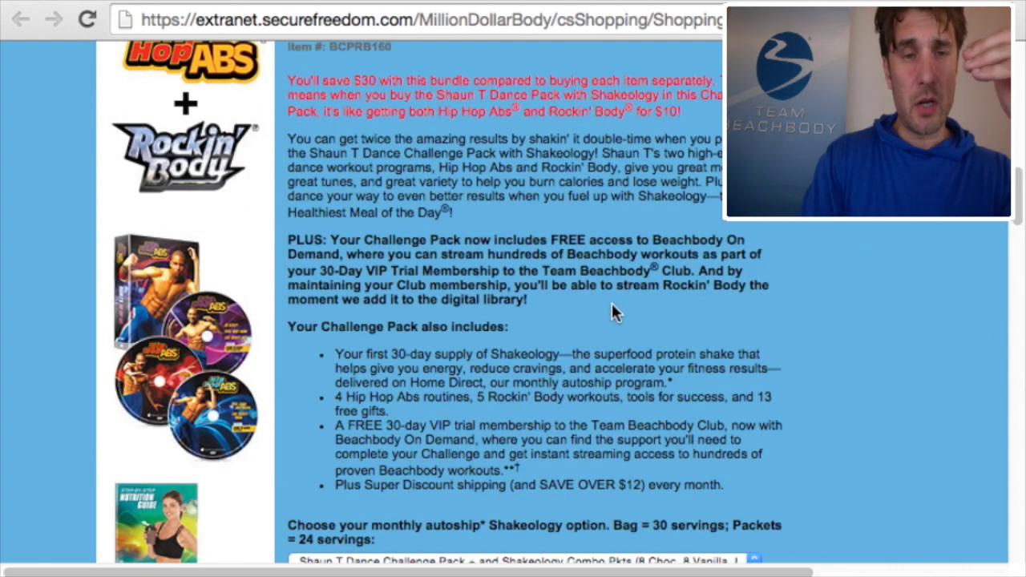
scroll(605, 333, "up", 10)
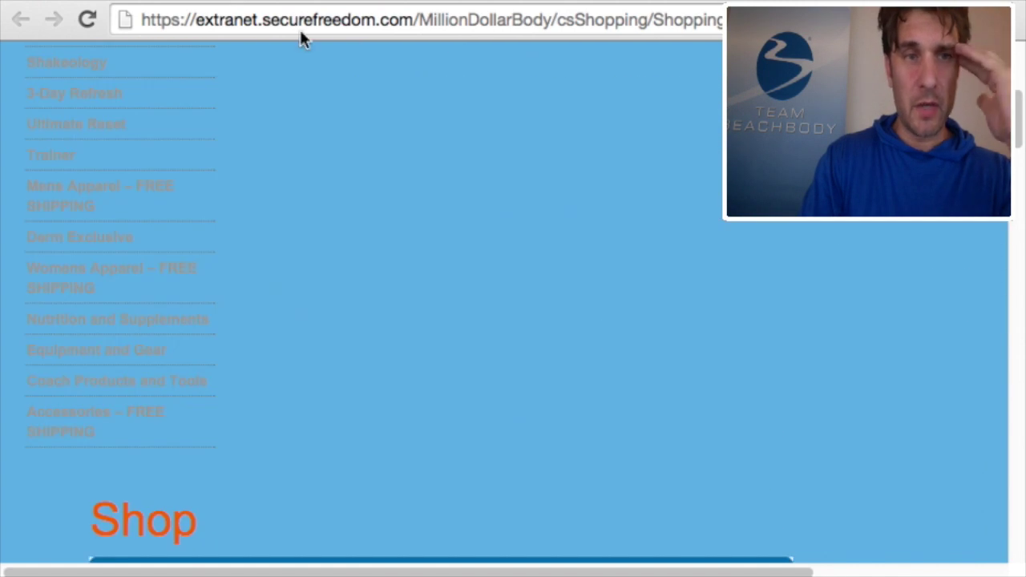
left_click(256, 4)
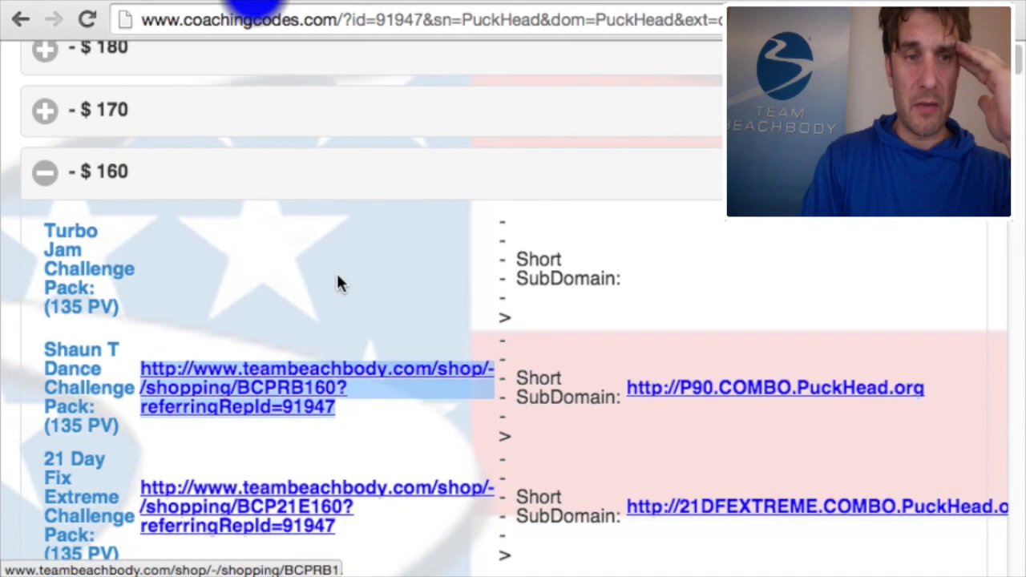
scroll(337, 283, "up", 4)
Open the March Promotions shop link and browse its T25, TurboFire and LES MILLS COMBAT packs.
scroll(341, 285, "up", 10)
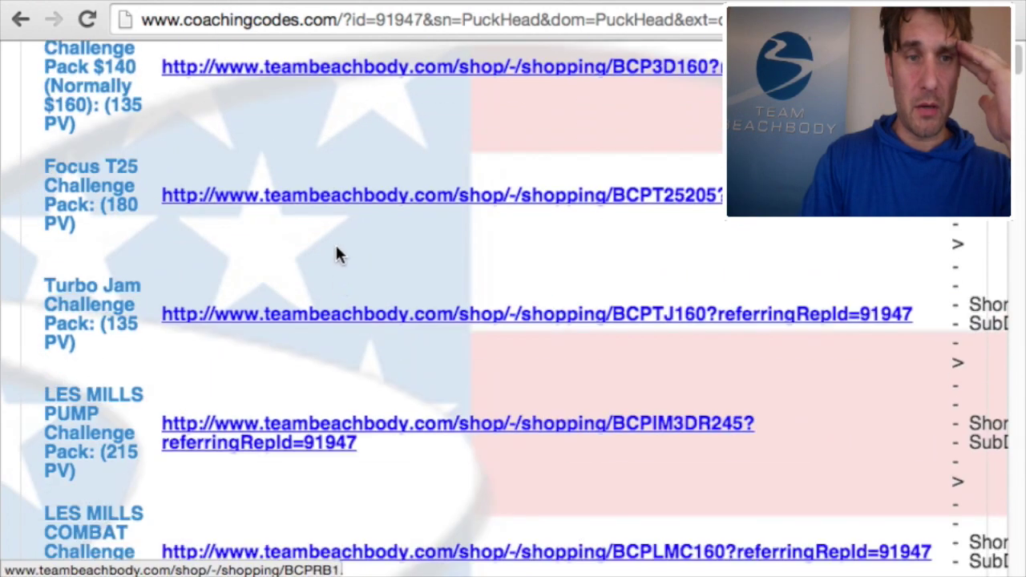
scroll(335, 231, "up", 5)
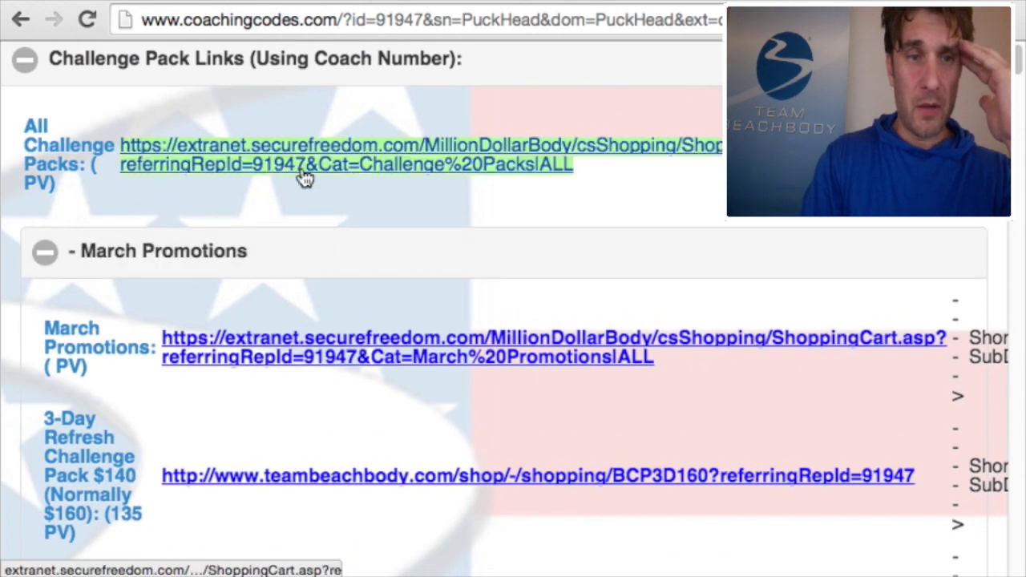
left_click(285, 348)
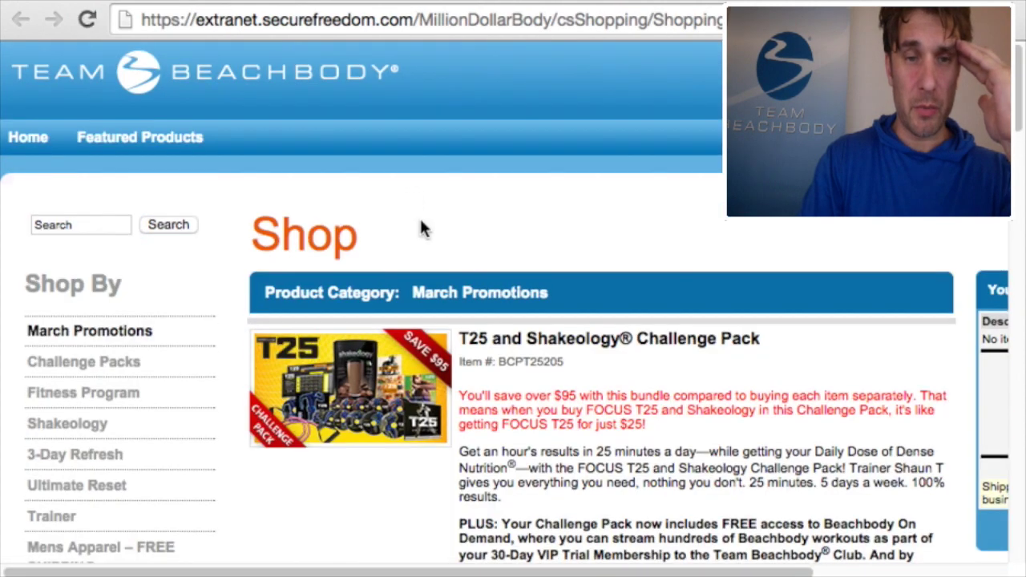
scroll(313, 256, "down", 1)
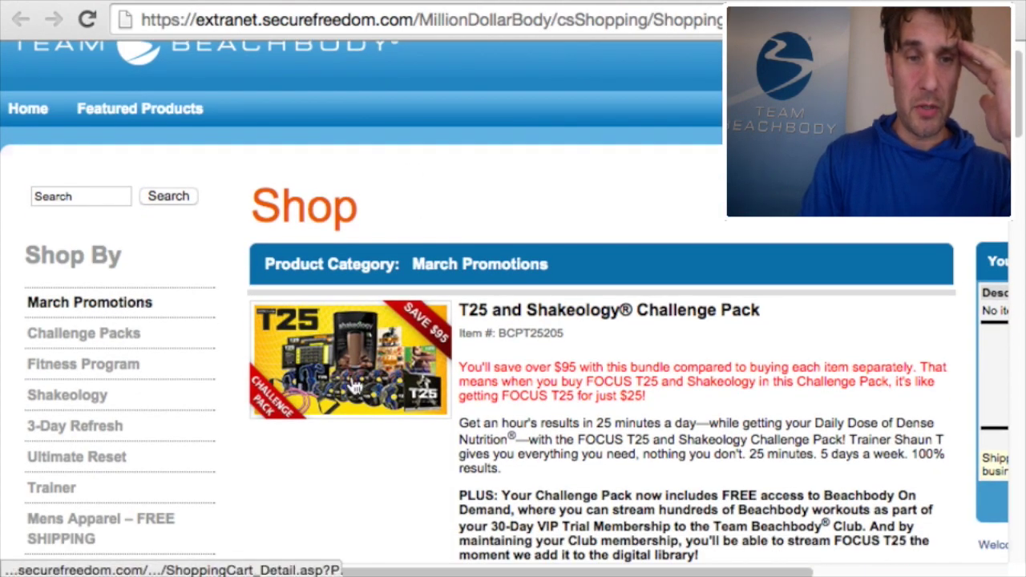
scroll(353, 377, "down", 10)
scroll(353, 377, "down", 20)
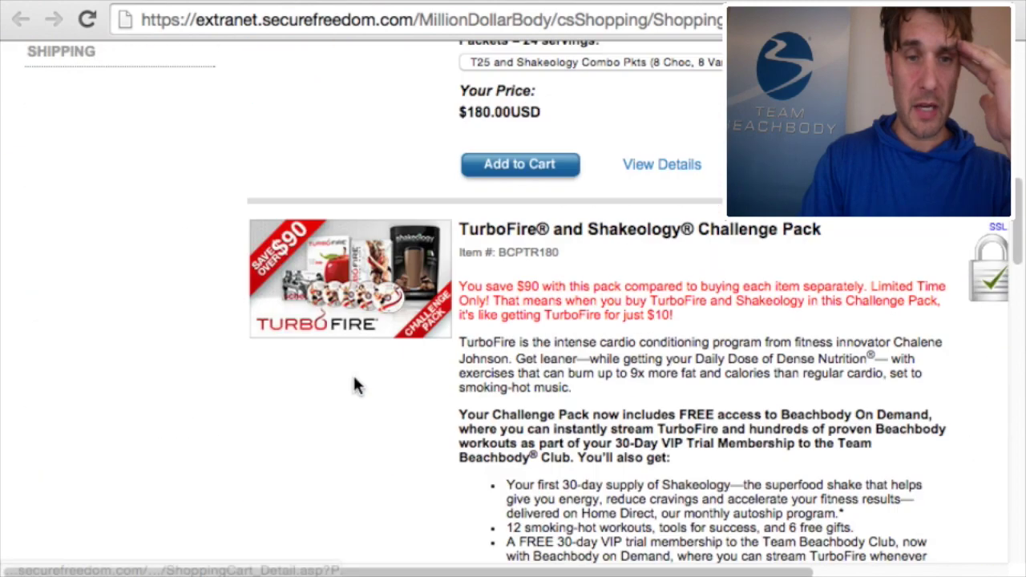
scroll(356, 381, "down", 10)
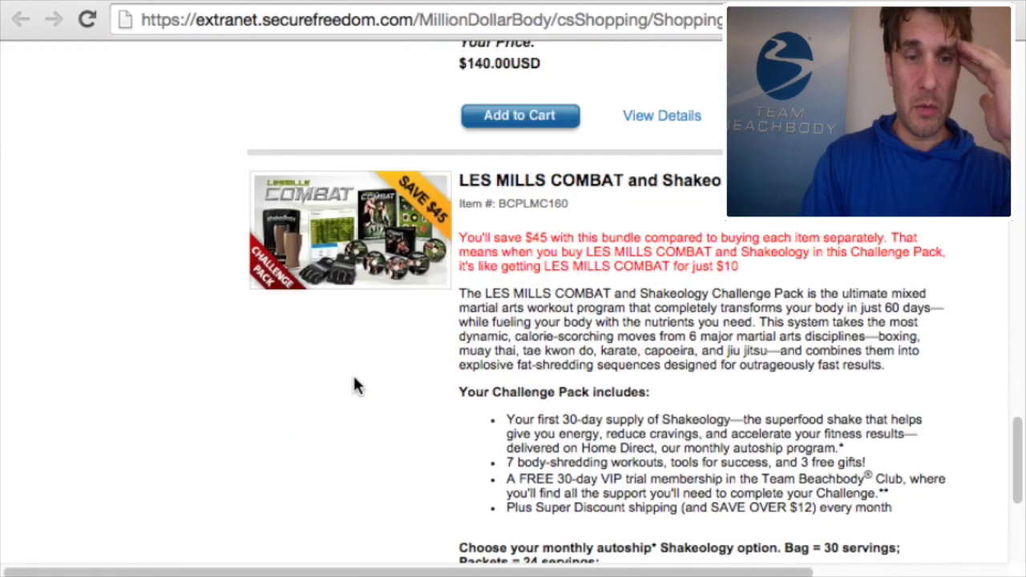
scroll(355, 382, "up", 20)
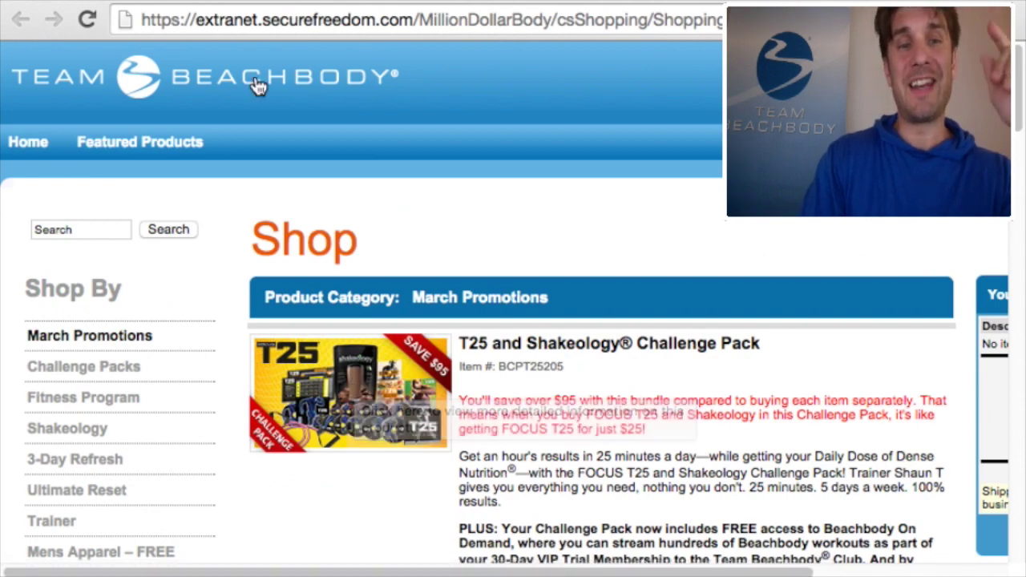
key("ctrl+w")
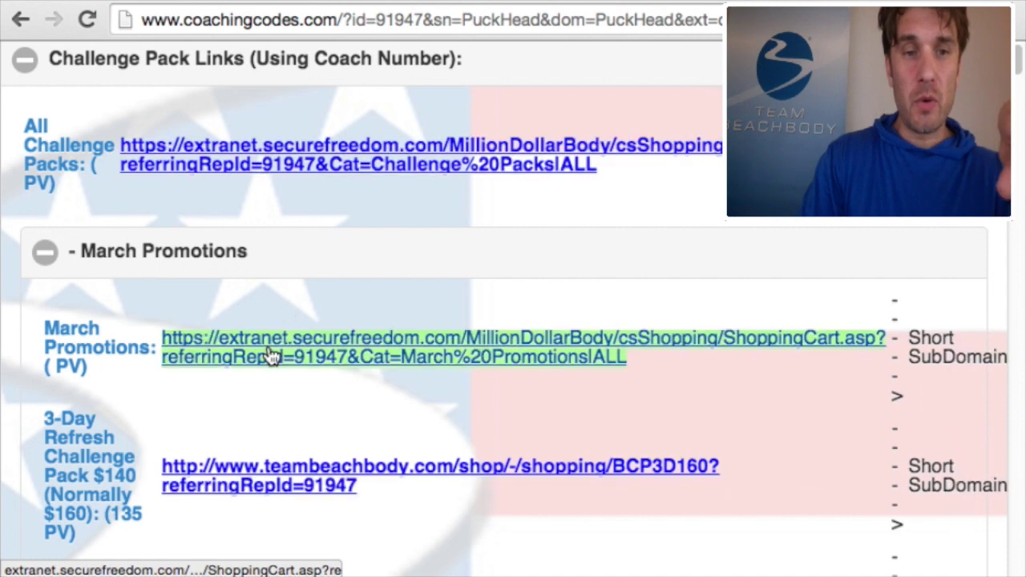
Expand Fitness Program Links and the Sagi Kalev group, then open the All Sagi Kalev shop link.
left_click(24, 54)
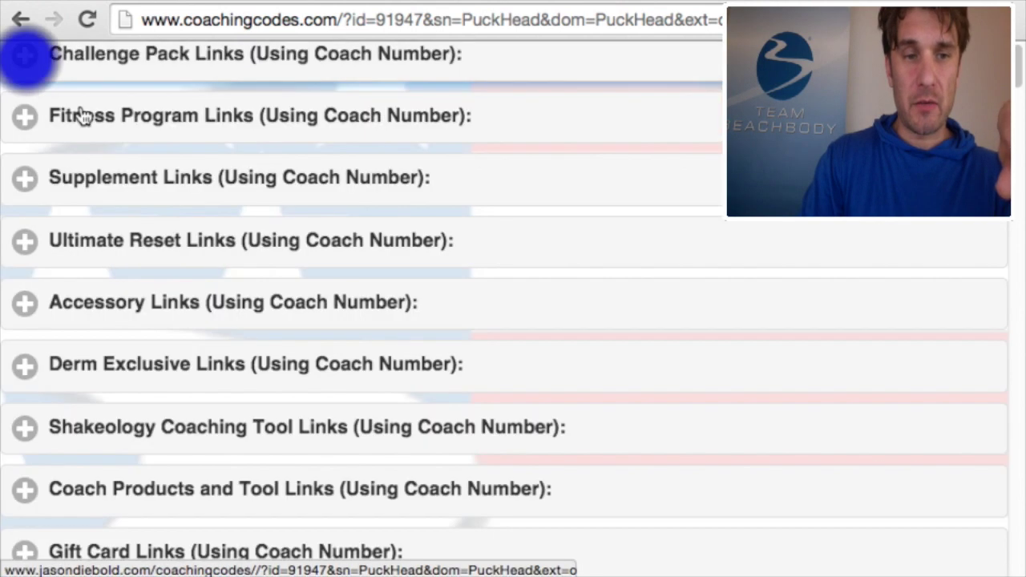
left_click(25, 117)
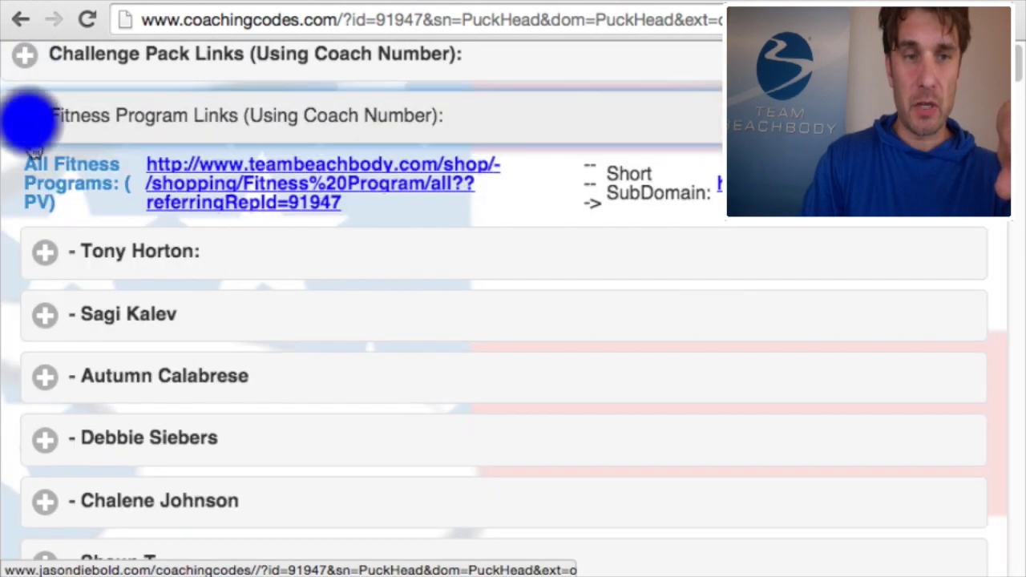
left_click(45, 313)
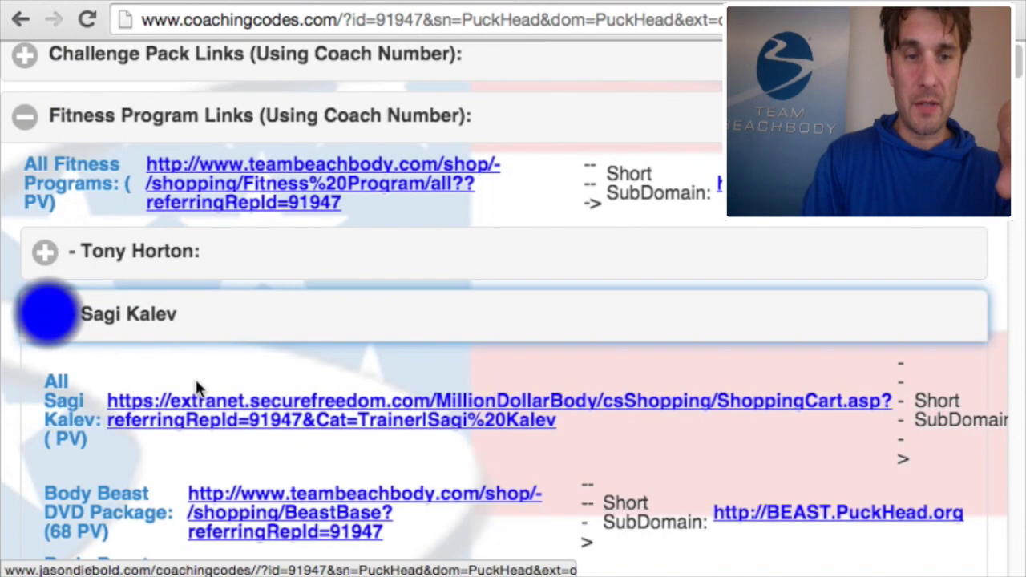
left_click(204, 422)
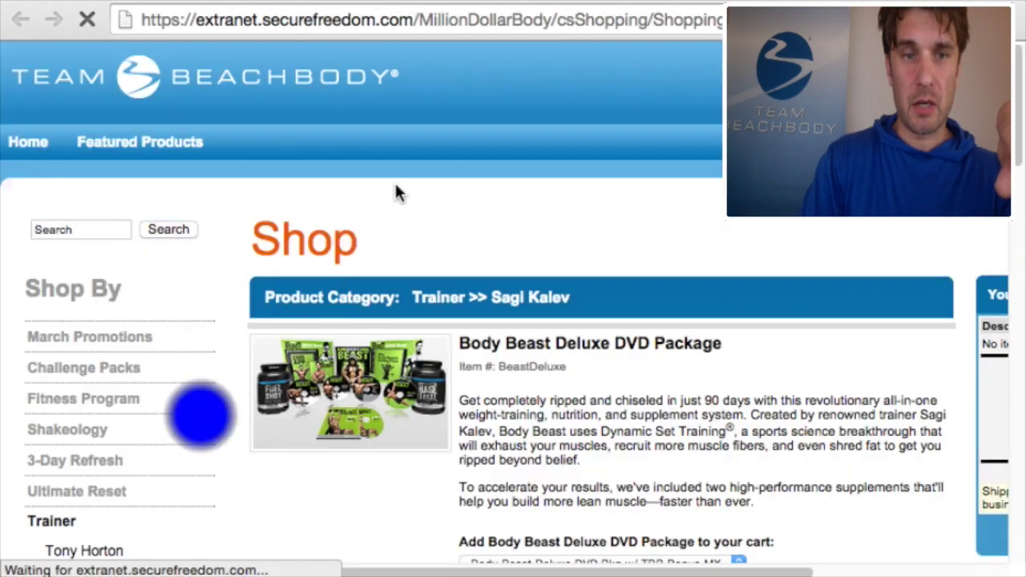
scroll(465, 294, "down", 15)
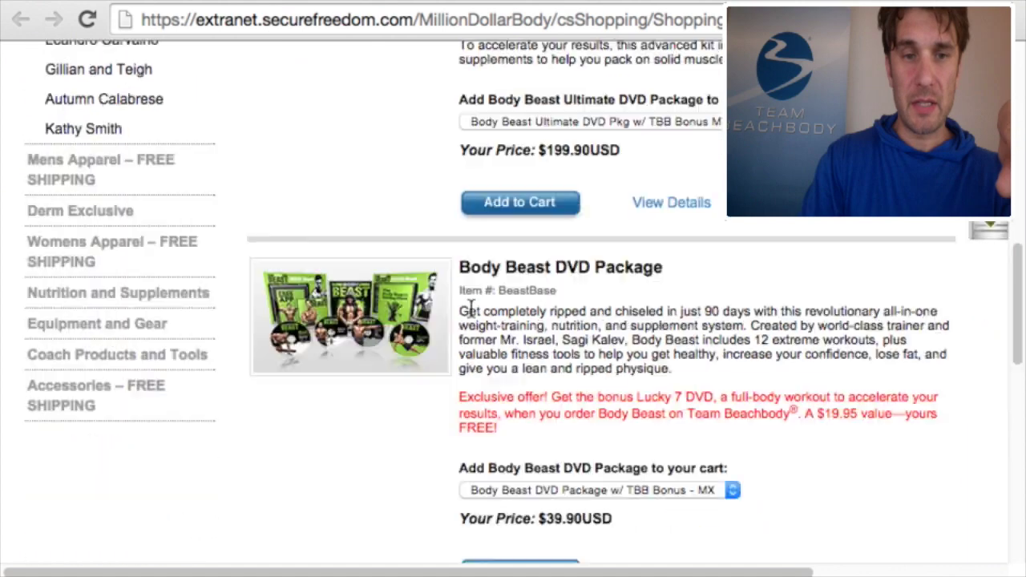
scroll(471, 312, "down", 5)
scroll(470, 309, "up", 20)
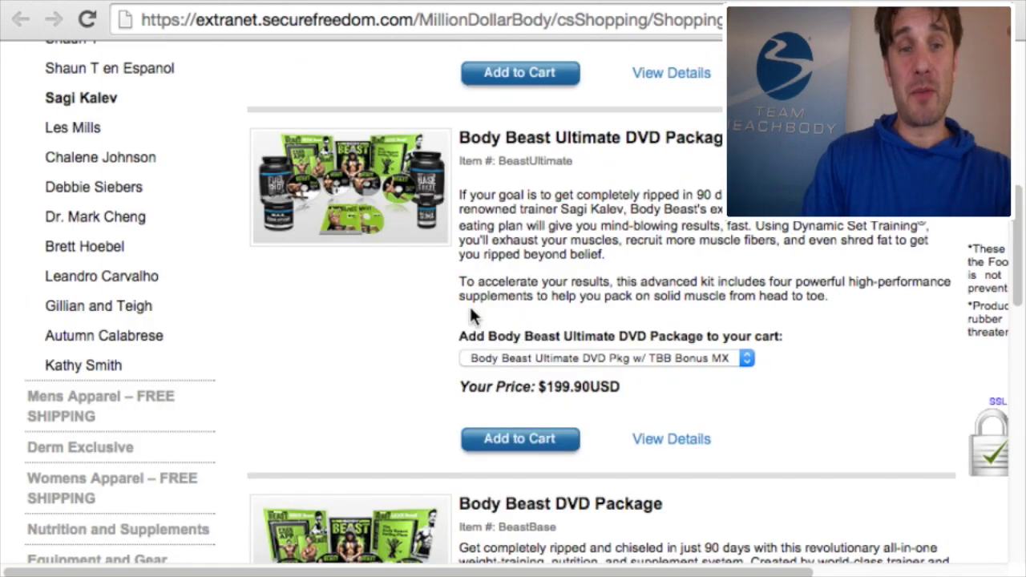